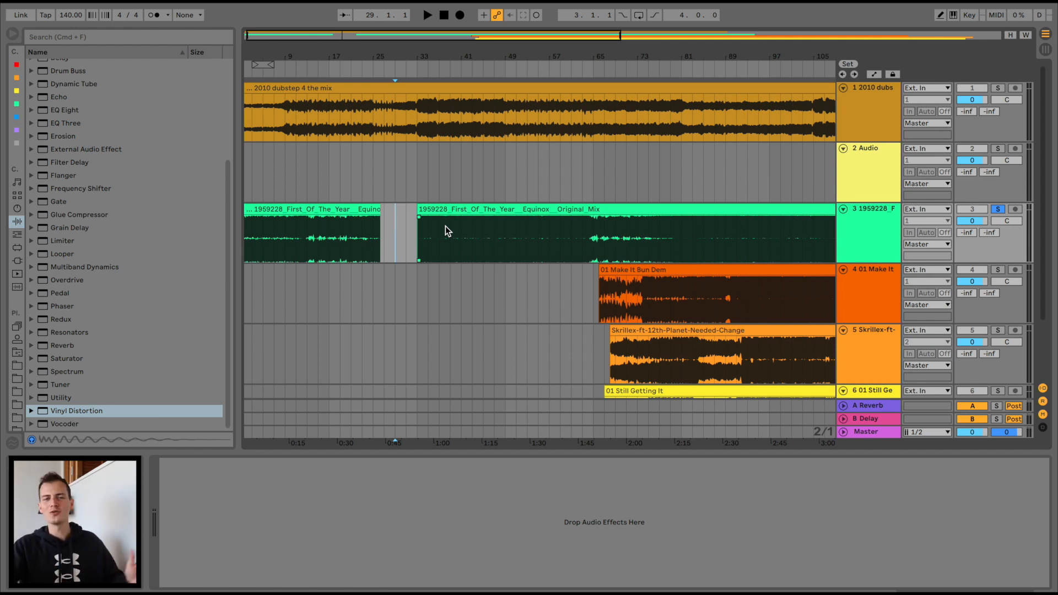
- Examine the arrangement's reference tracks and listen to the soloed 2010 dubstep mix around the drop at bar 33
{"action": "left_click", "coordinate": [408, 135]}
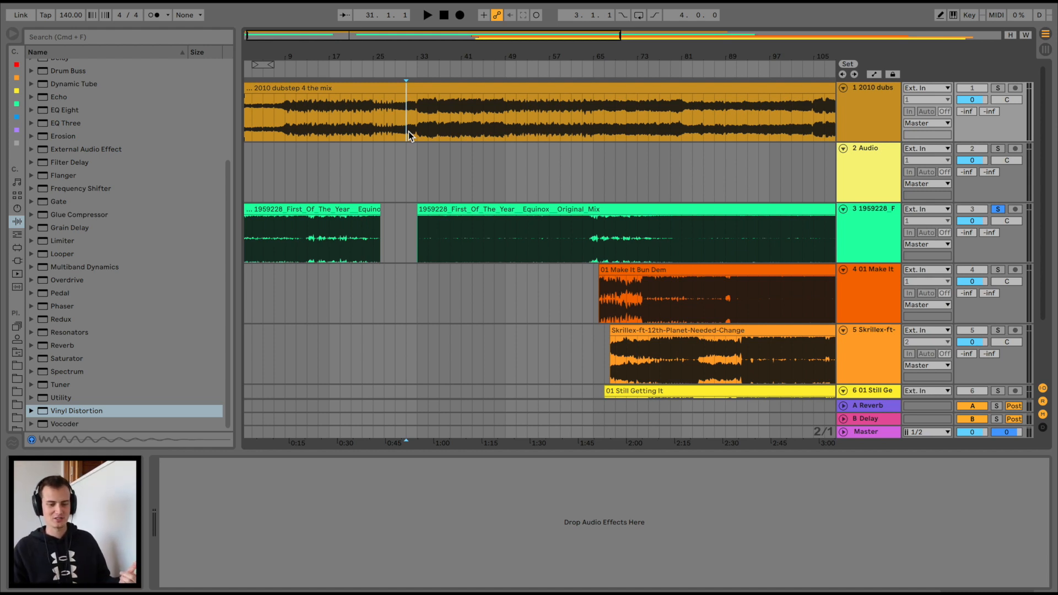
{"action": "scroll", "coordinate": [429, 148], "scroll_direction": "down", "scroll_amount": 3}
{"action": "scroll", "coordinate": [429, 149], "scroll_direction": "right", "scroll_amount": 2}
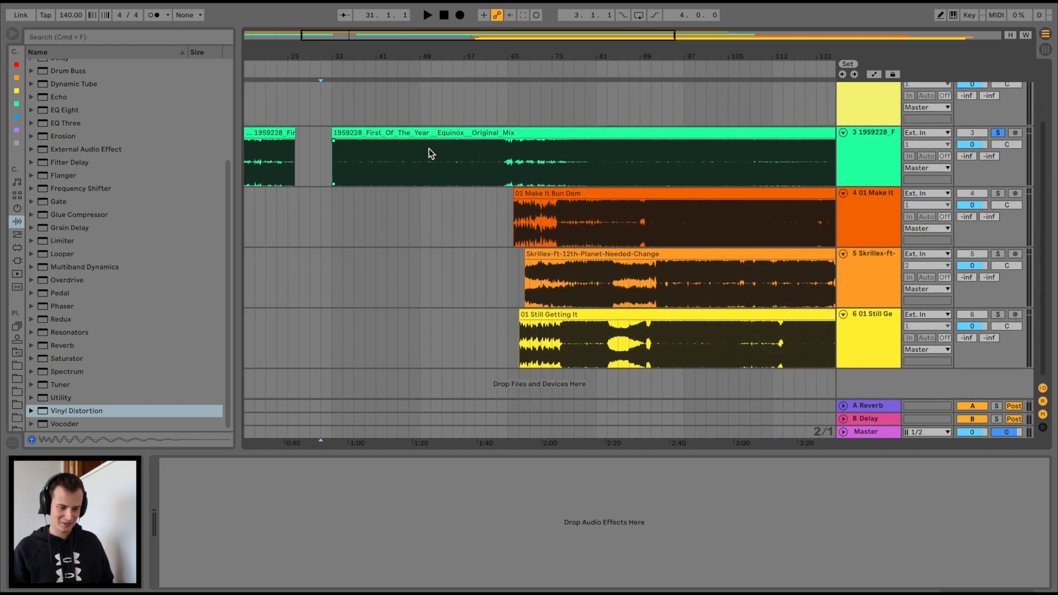
{"action": "scroll", "coordinate": [429, 148], "scroll_direction": "right", "scroll_amount": 3}
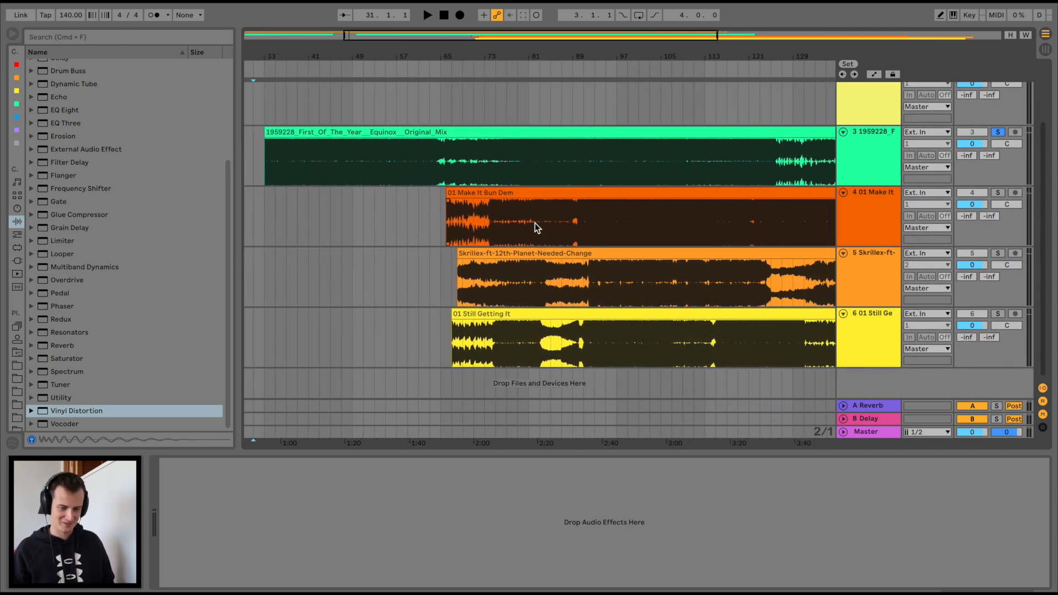
{"action": "scroll", "coordinate": [534, 223], "scroll_direction": "up", "scroll_amount": 3}
{"action": "scroll", "coordinate": [534, 223], "scroll_direction": "left", "scroll_amount": 2}
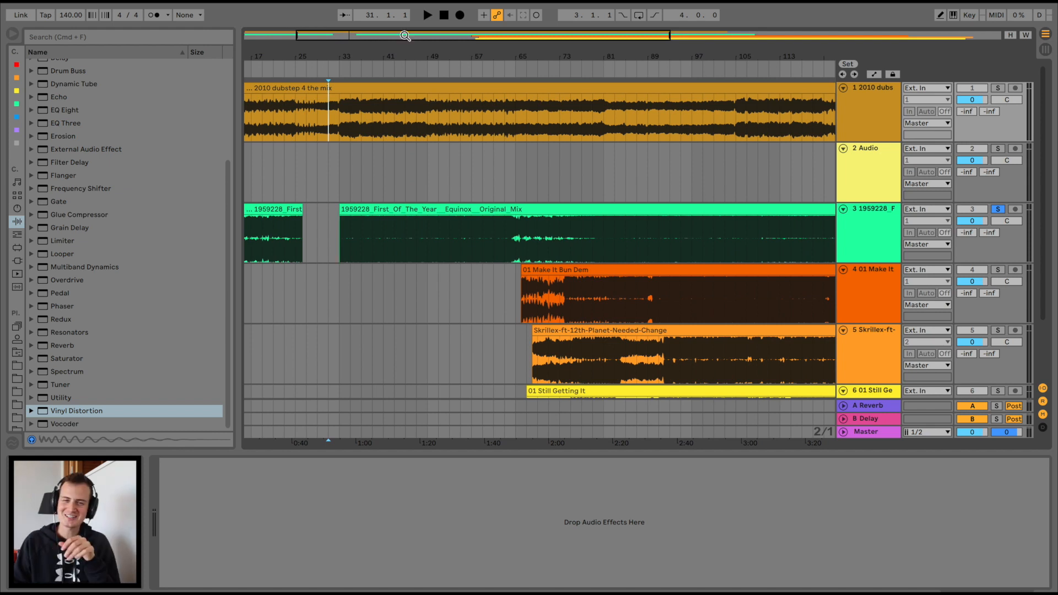
{"action": "left_click_drag", "start_coordinate": [372, 47], "coordinate": [320, 95]}
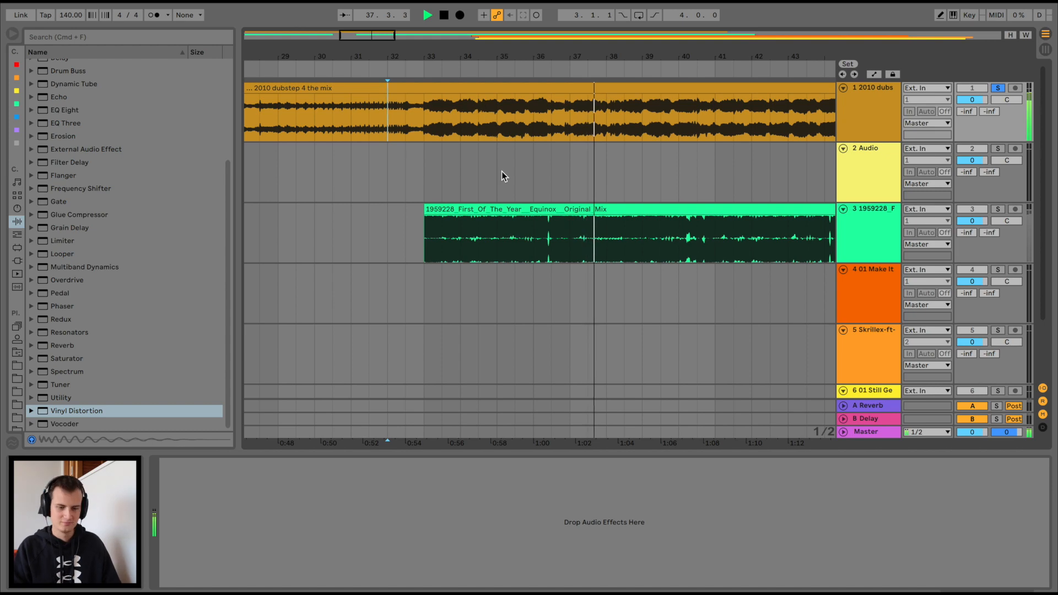
{"action": "scroll", "coordinate": [502, 176], "scroll_direction": "right", "scroll_amount": 5}
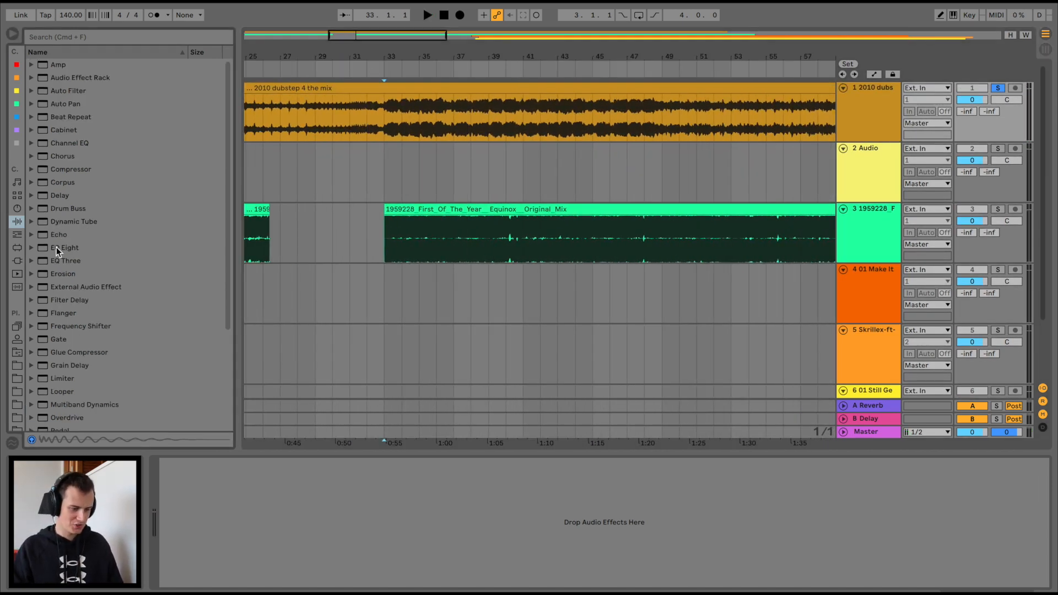
- Add an EQ Eight to the 2010 dubstep mix track and briefly check its expanded view
{"action": "left_click", "coordinate": [56, 248]}
{"action": "left_click_drag", "start_coordinate": [388, 108], "coordinate": [388, 111]}
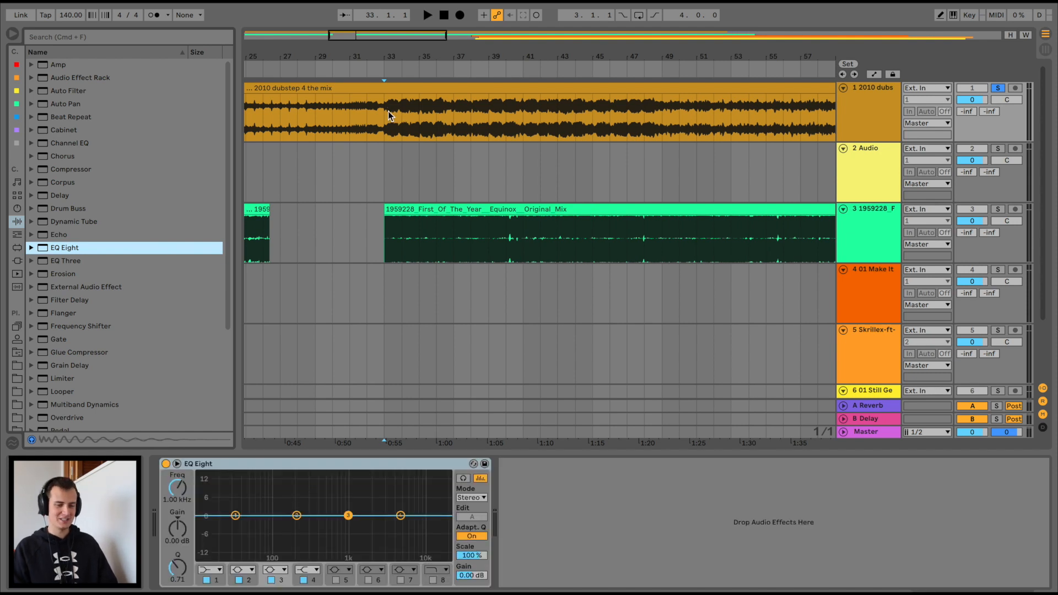
{"action": "left_click", "coordinate": [385, 121]}
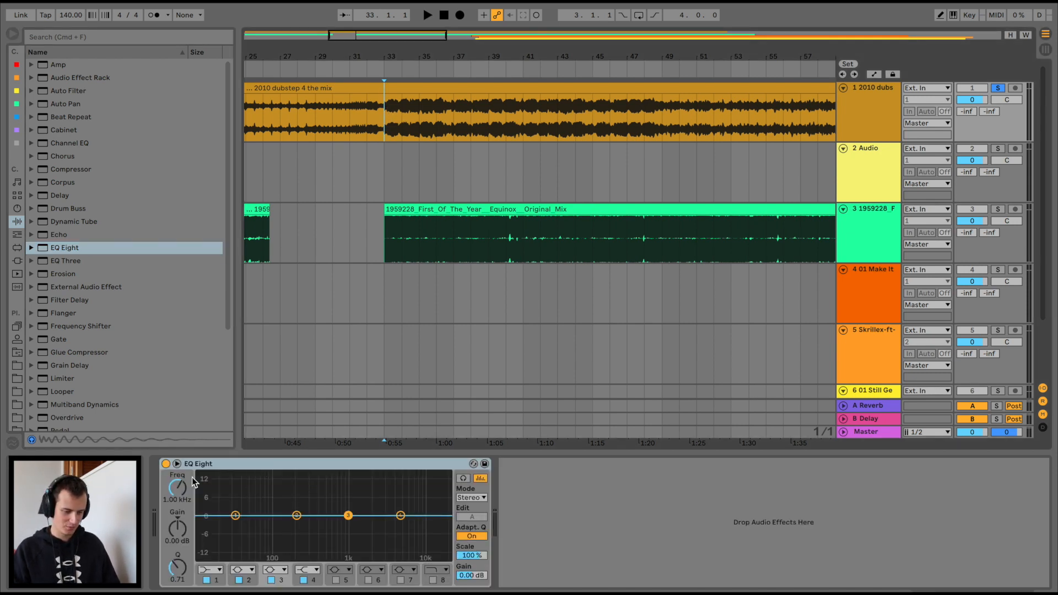
{"action": "left_click", "coordinate": [176, 465]}
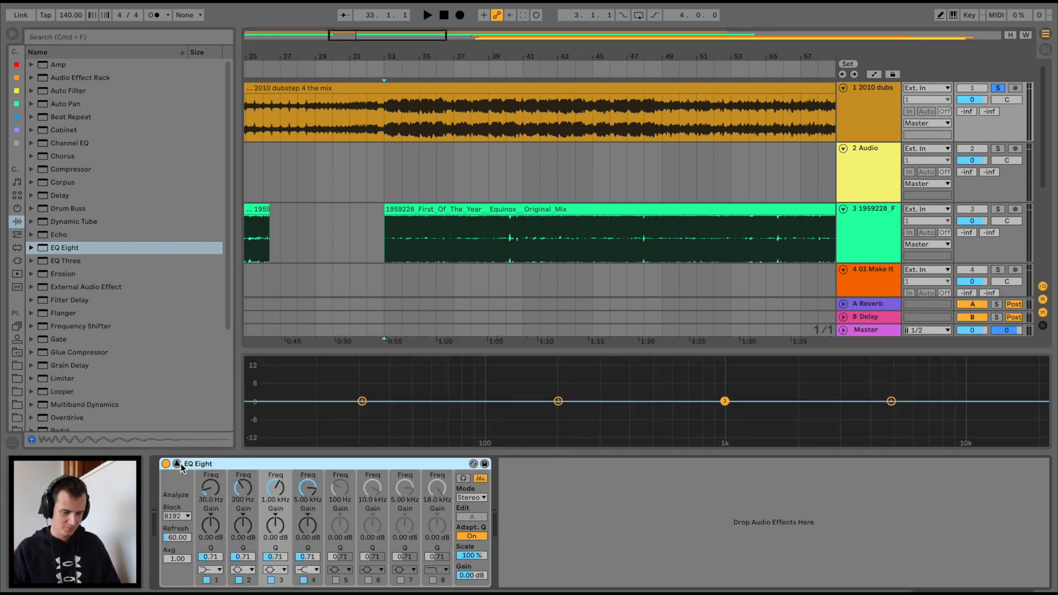
{"action": "left_click", "coordinate": [178, 465]}
- Loop bars 33 to 41 of the 2010 dubstep mix and enable EQ Eight's audition mode
{"action": "left_click_drag", "start_coordinate": [383, 115], "coordinate": [538, 118]}
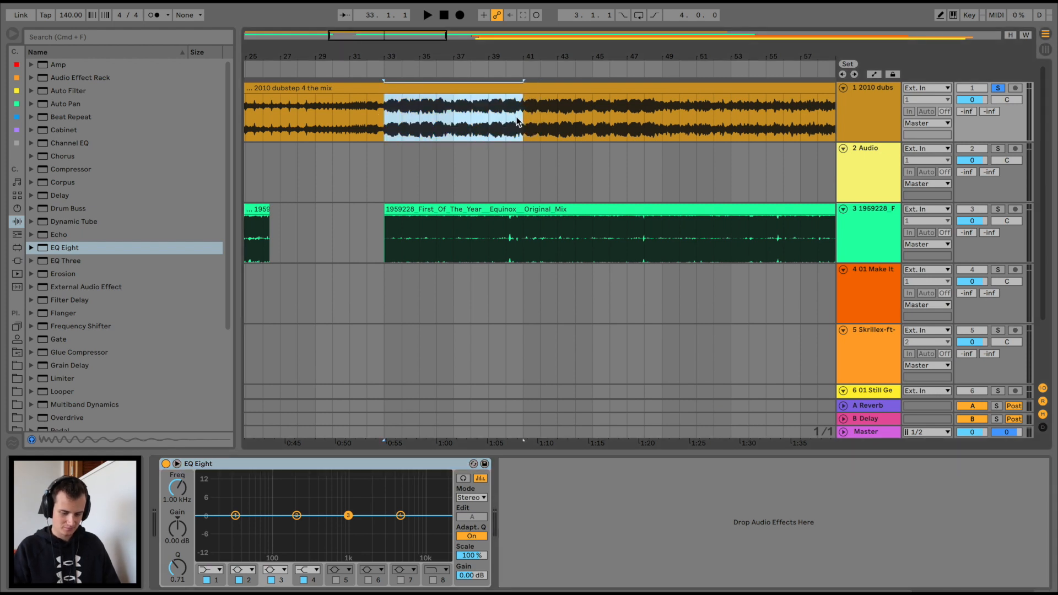
{"action": "key", "text": "super+l"}
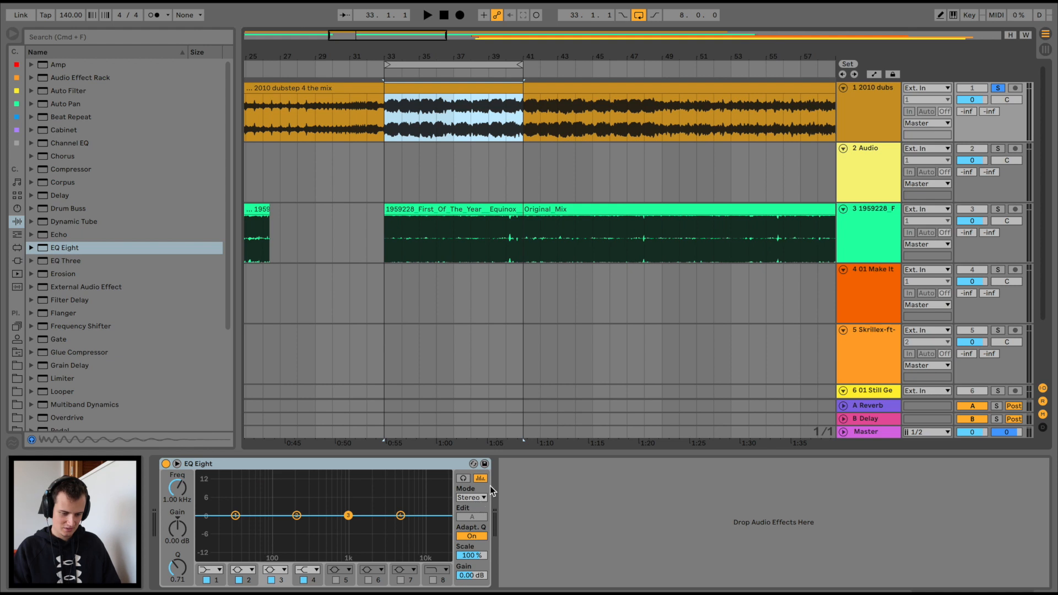
{"action": "left_click", "coordinate": [464, 478]}
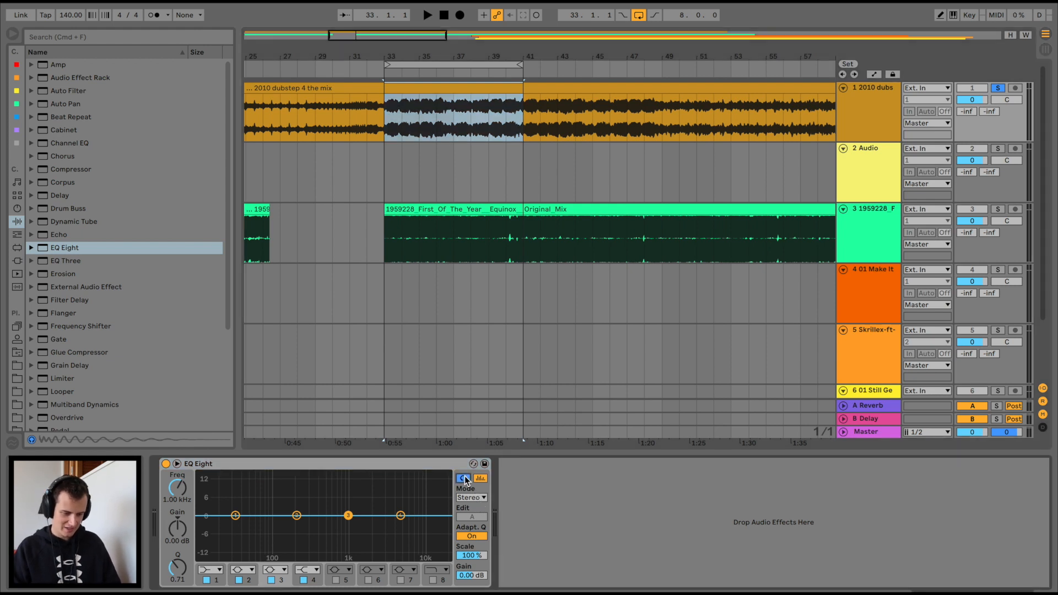
- Sweep EQ Eight's band 2 for a resonance and make a narrow cut of -5.48 dB at 527 Hz
{"action": "left_click", "coordinate": [246, 572]}
{"action": "left_click", "coordinate": [239, 581]}
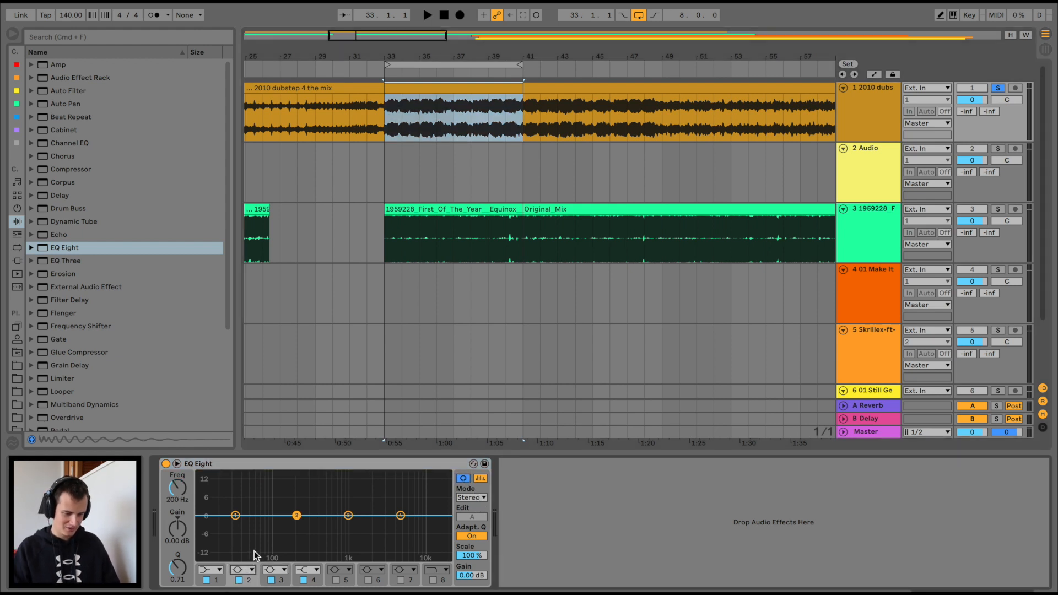
{"action": "key", "text": "space"}
{"action": "left_click_drag", "start_coordinate": [298, 517], "coordinate": [327, 474]}
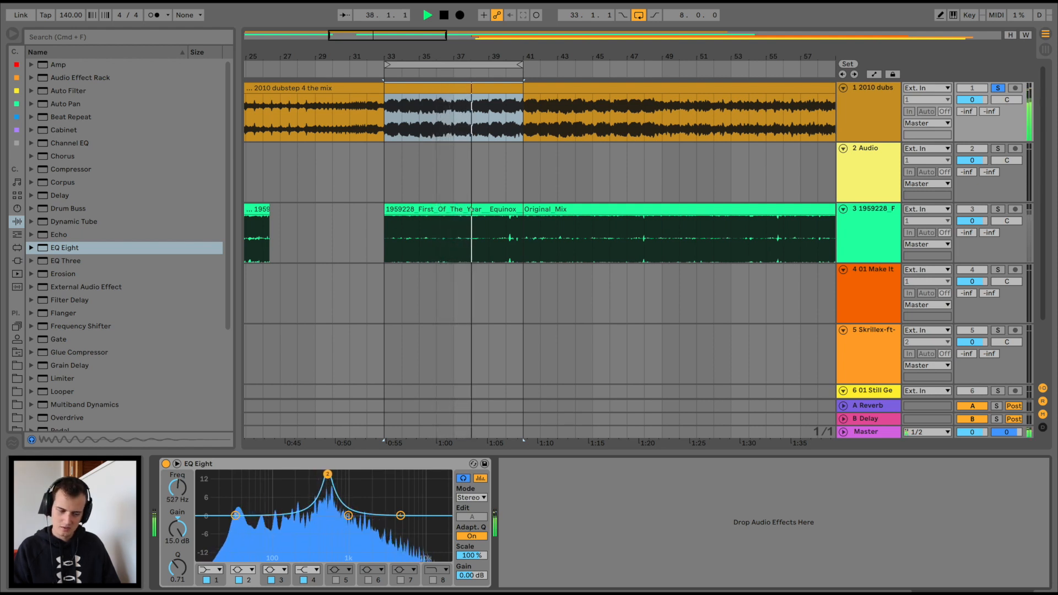
{"action": "key", "text": "space"}
{"action": "mouse_move", "coordinate": [177, 583]}
{"action": "left_mouse_down"}
{"action": "mouse_move", "coordinate": [181, 540]}
{"action": "mouse_move", "coordinate": [183, 567]}
{"action": "left_mouse_up"}
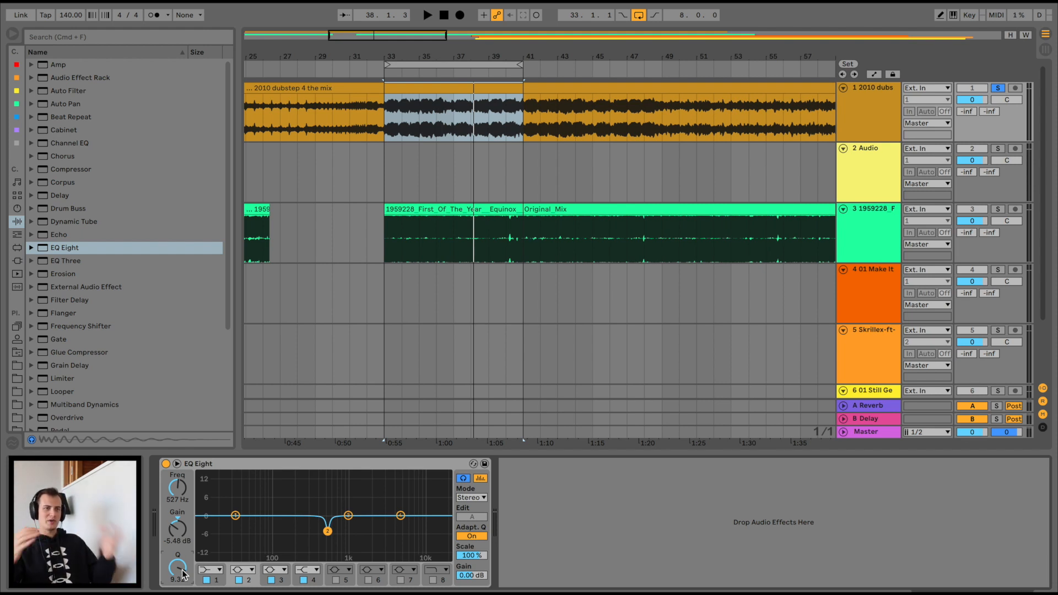
- Sweep band 3 with a narrow boost during playback and set it to a -5.48 dB cut at 1.82 kHz with Q 18.0
{"action": "key", "text": "space"}
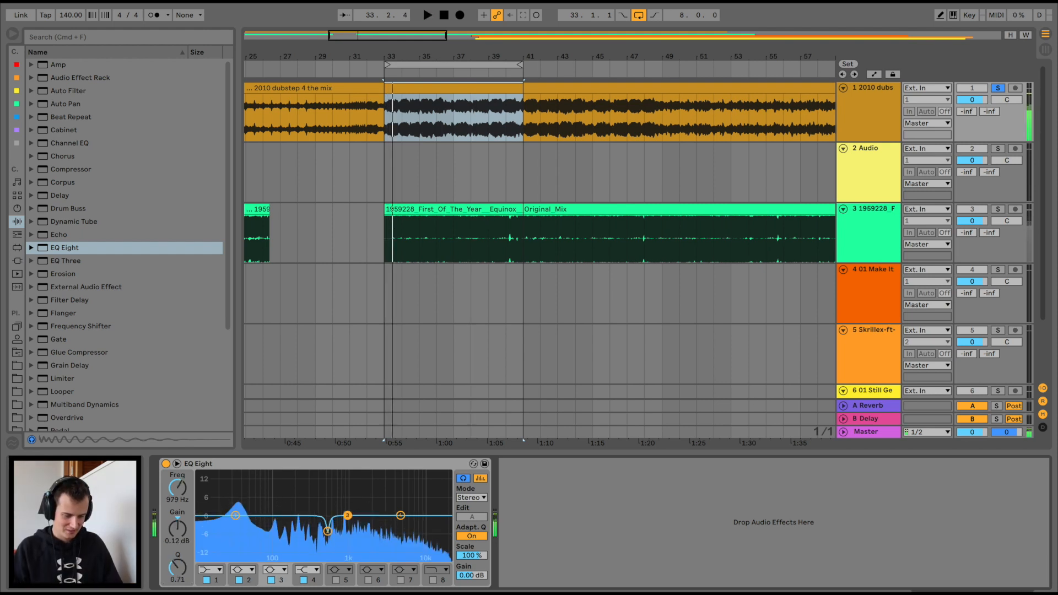
{"action": "left_click_drag", "start_coordinate": [349, 516], "coordinate": [343, 474]}
{"action": "key", "text": "space"}
{"action": "left_click_drag", "start_coordinate": [178, 568], "coordinate": [177, 522]}
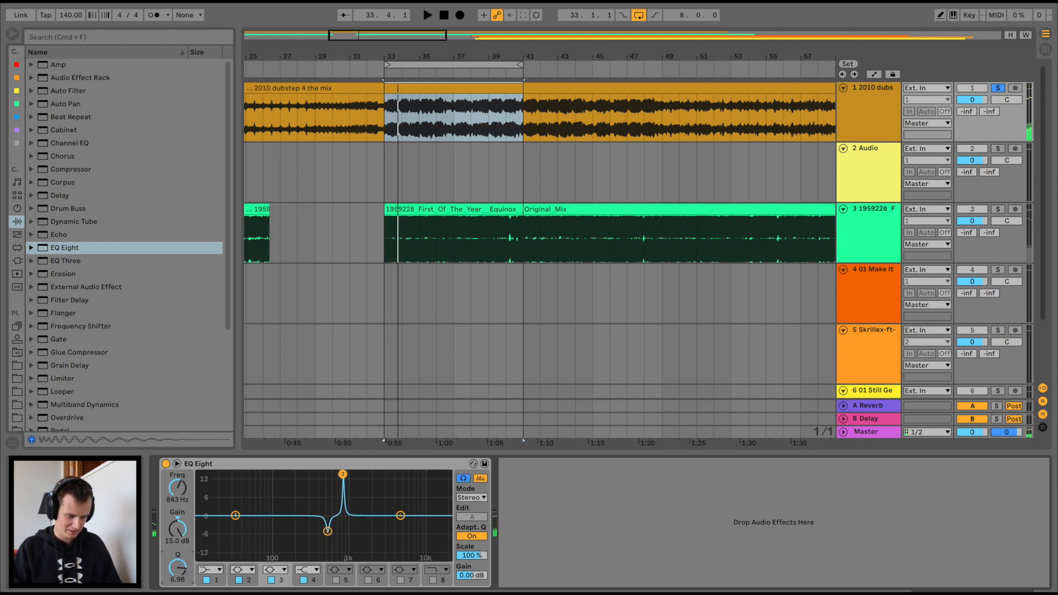
{"action": "key", "text": "space"}
{"action": "left_click_drag", "start_coordinate": [343, 474], "coordinate": [367, 530]}
{"action": "key", "text": "space"}
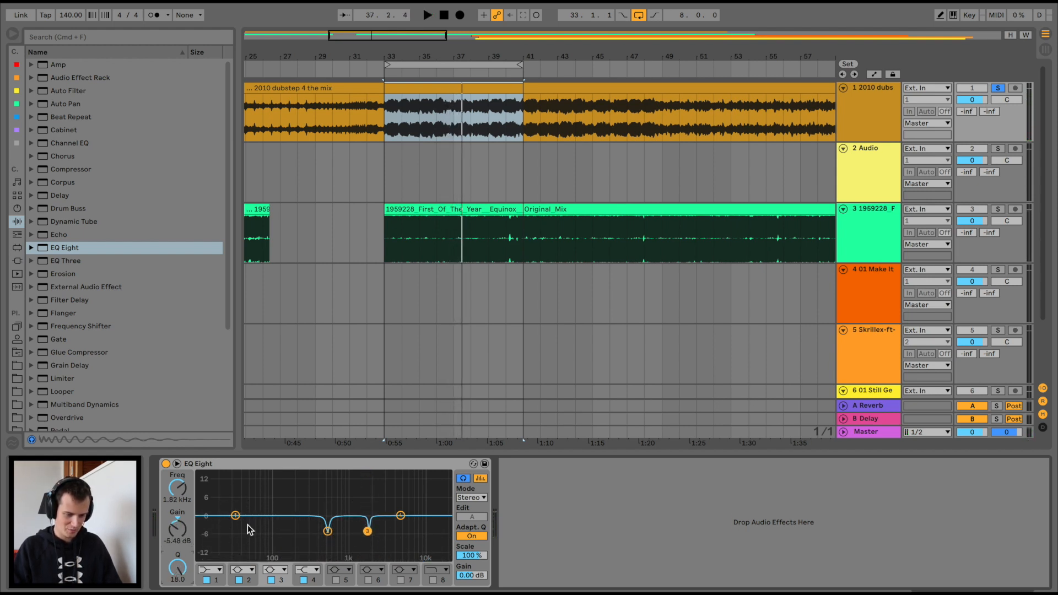
- Enable band 6, sweep it through the upper range, and set a -5.24 dB cut at 3.52 kHz with Q 18.0
{"action": "left_click", "coordinate": [369, 580]}
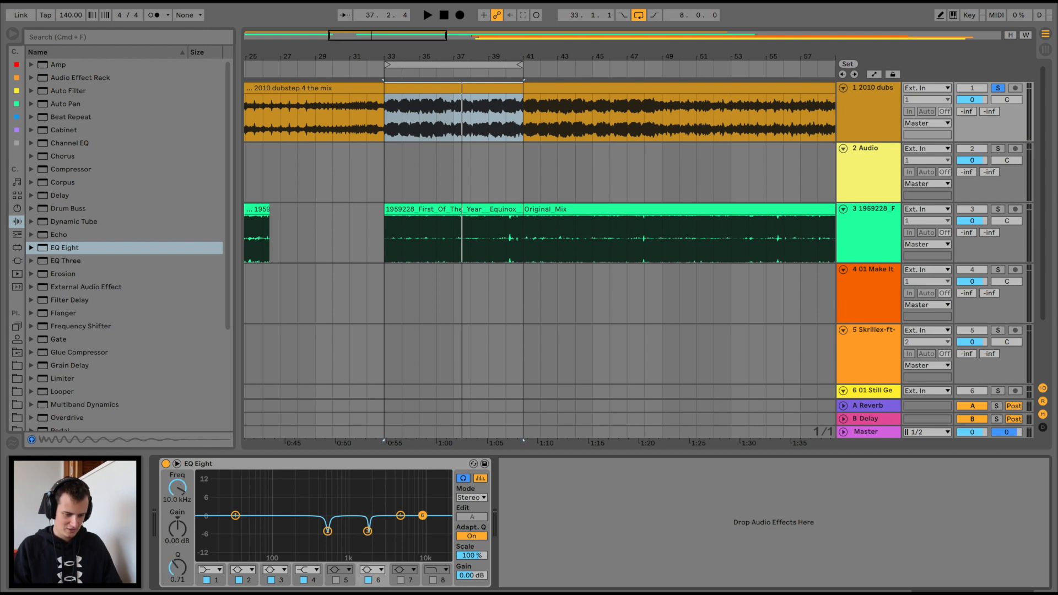
{"action": "left_click_drag", "start_coordinate": [423, 515], "coordinate": [414, 506]}
{"action": "left_click_drag", "start_coordinate": [177, 568], "coordinate": [178, 518]}
{"action": "key", "text": "space"}
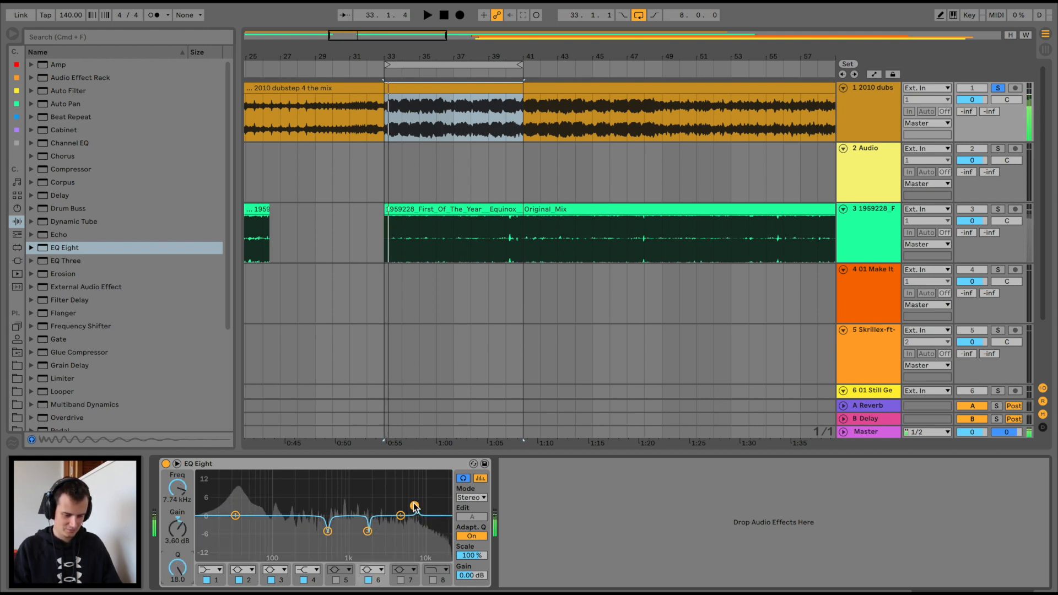
{"action": "key", "text": "space"}
{"action": "left_click_drag", "start_coordinate": [414, 505], "coordinate": [389, 474]}
{"action": "key", "text": "space"}
{"action": "key", "text": "space"}
{"action": "left_click_drag", "start_coordinate": [177, 531], "coordinate": [177, 577]}
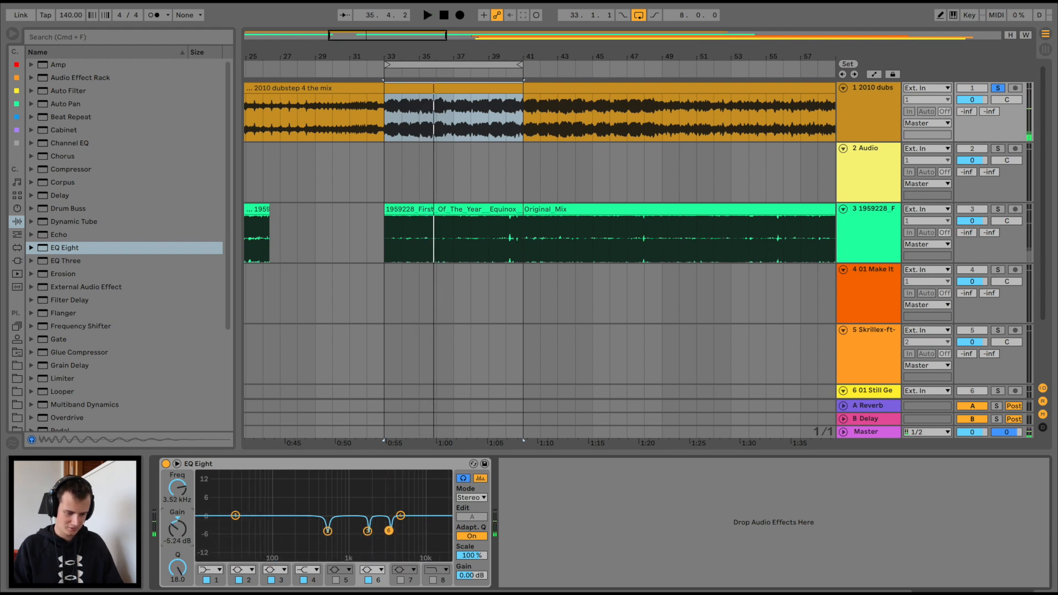
- Enable band 7, narrow its Q to 18.0, and sweep it boosted through the spectrum during playback
{"action": "left_click", "coordinate": [401, 580]}
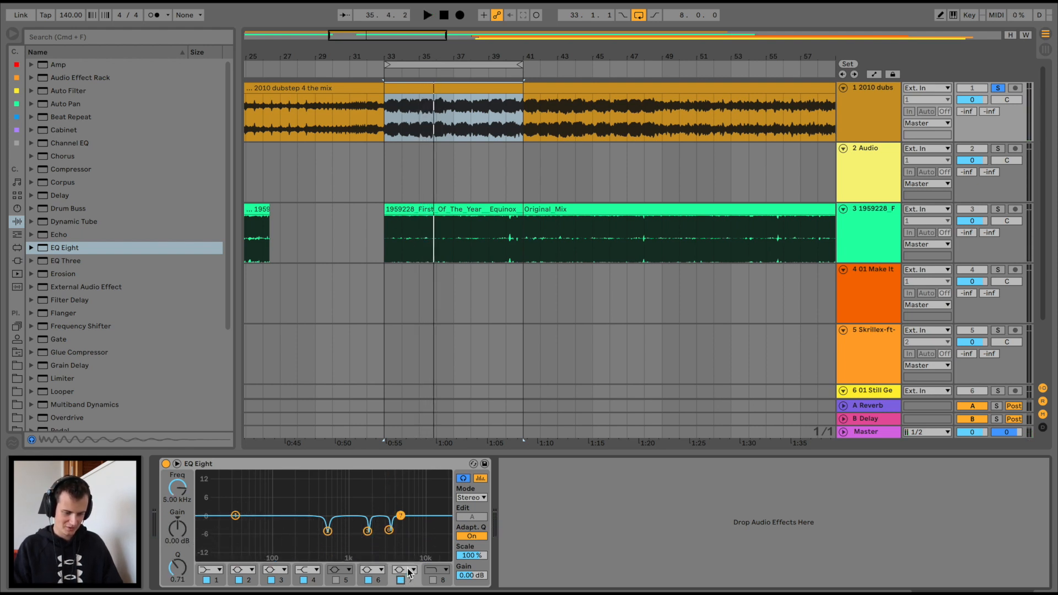
{"action": "key", "text": "space"}
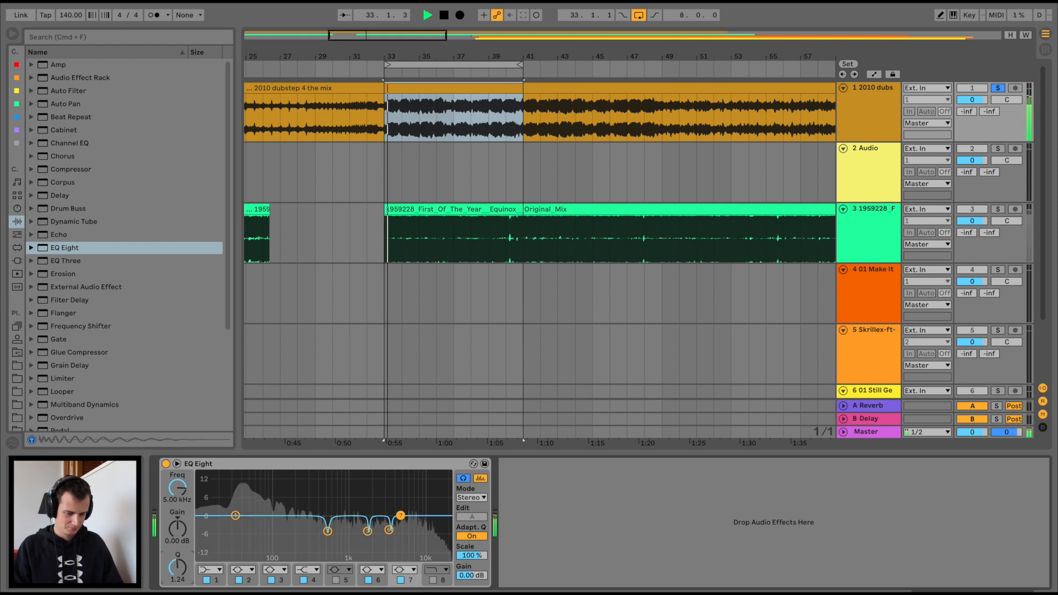
{"action": "left_click_drag", "start_coordinate": [177, 568], "coordinate": [176, 507]}
{"action": "left_click_drag", "start_coordinate": [401, 474], "coordinate": [294, 498]}
{"action": "key", "text": "space"}
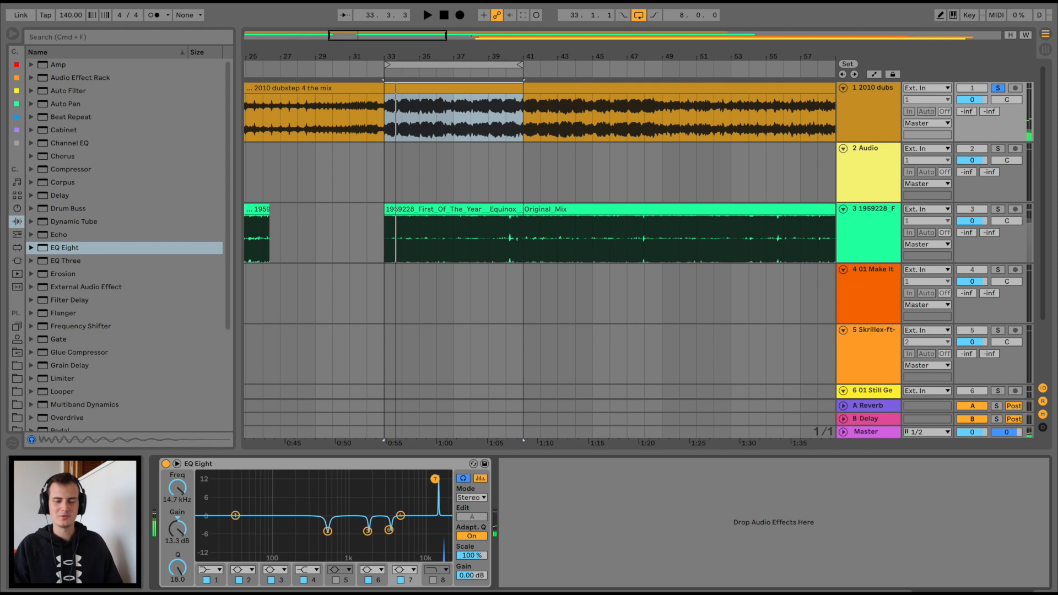
- Sweep band 7 through the low frequencies and set it to a -4.29 dB cut at 174 Hz with Q 18.0
{"action": "left_click_drag", "start_coordinate": [435, 479], "coordinate": [253, 475]}
{"action": "key", "text": "space"}
{"action": "left_click_drag", "start_coordinate": [178, 567], "coordinate": [177, 574]}
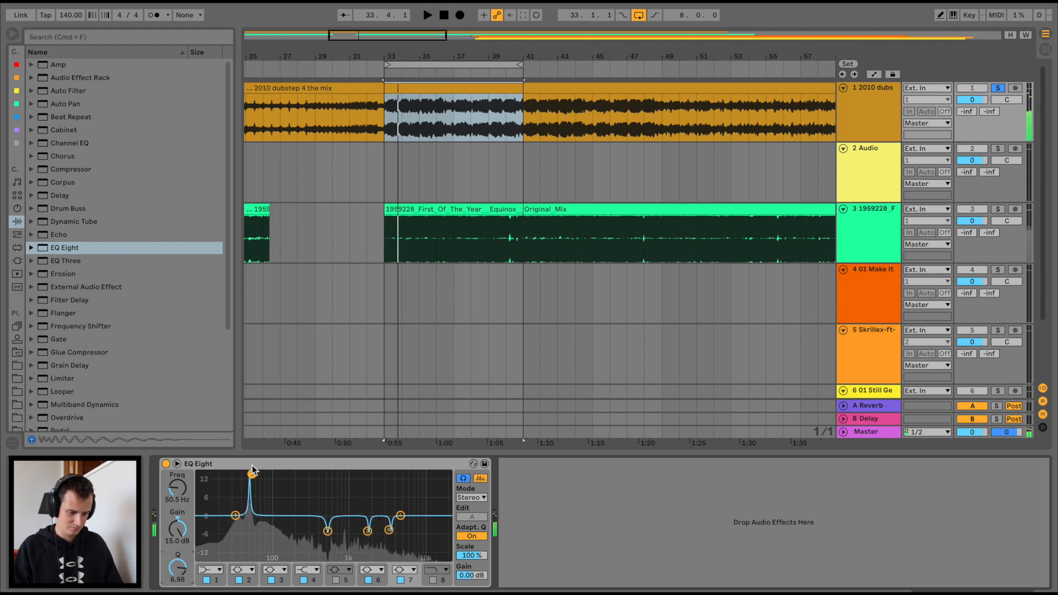
{"action": "key", "text": "space"}
{"action": "left_click_drag", "start_coordinate": [251, 474], "coordinate": [292, 474]}
{"action": "left_click_drag", "start_coordinate": [178, 567], "coordinate": [177, 541]}
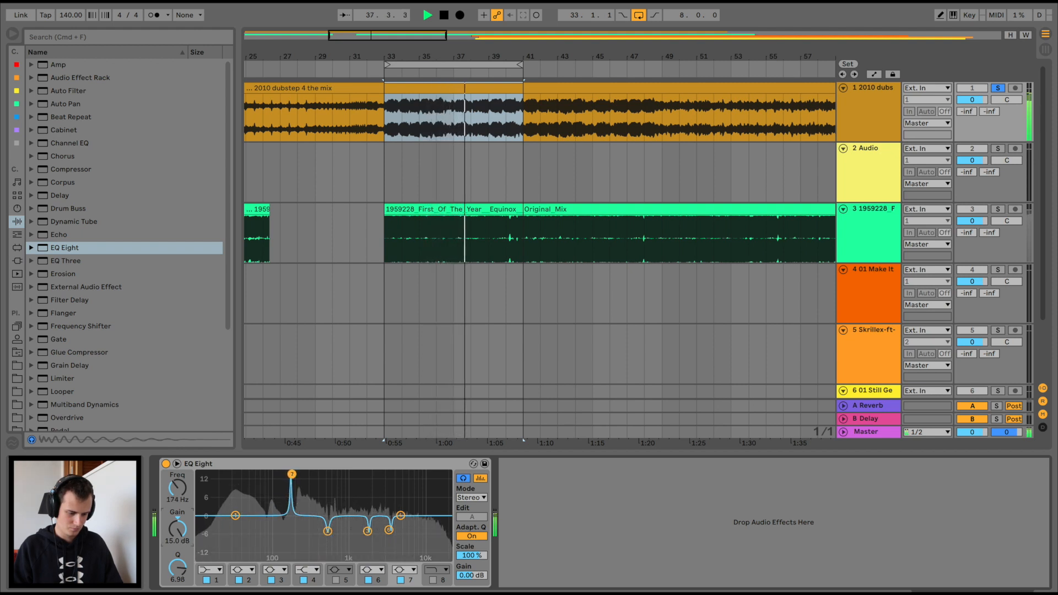
{"action": "left_click_drag", "start_coordinate": [292, 474], "coordinate": [292, 528]}
{"action": "key", "text": "space"}
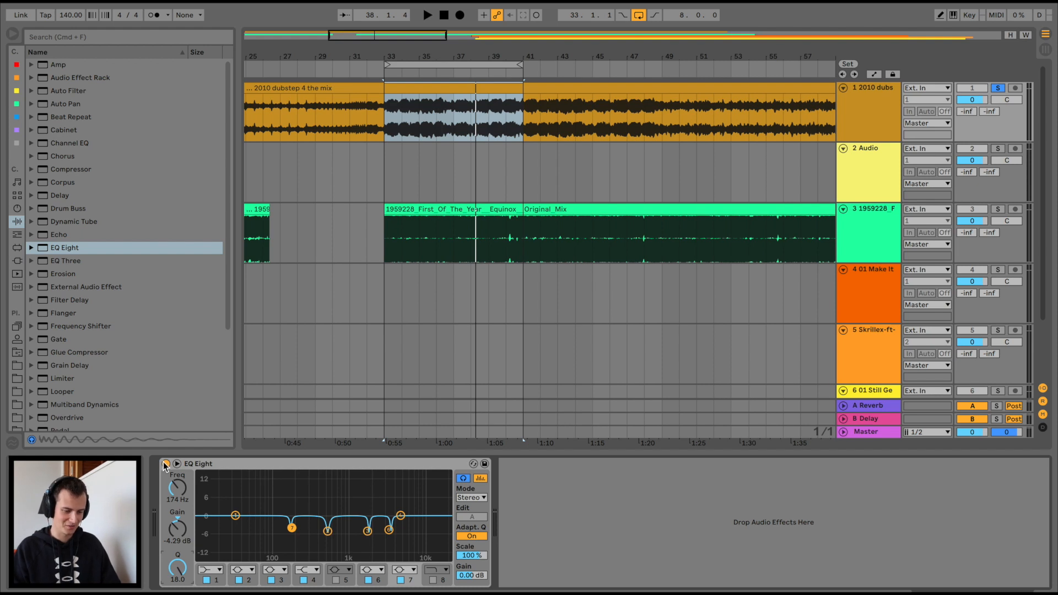
- Compare the looped drop with EQ Eight bypassed and active, leaving the device switched on
{"action": "key", "text": "space"}
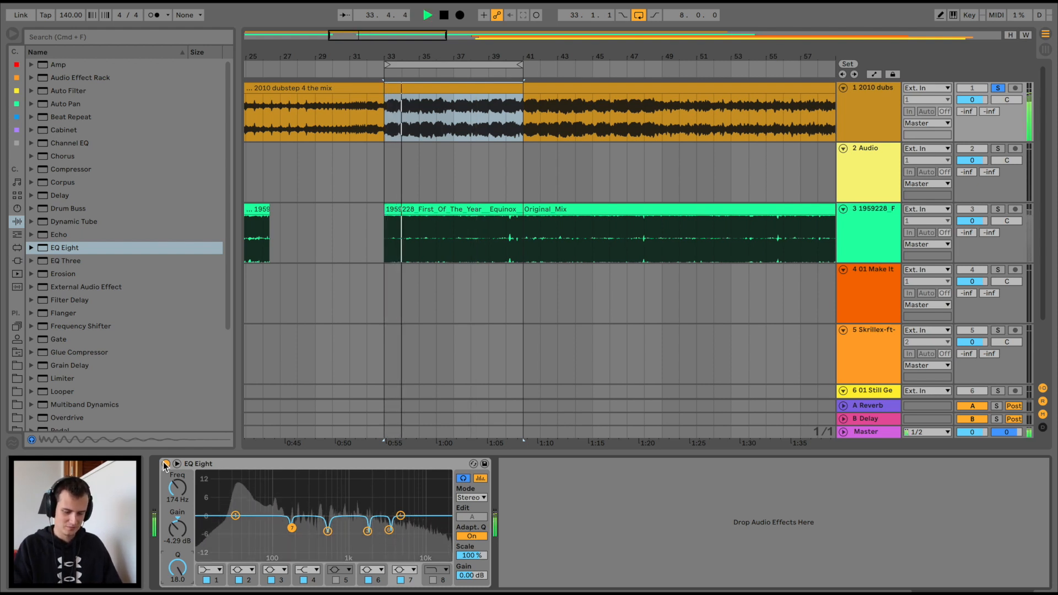
{"action": "left_click", "coordinate": [165, 464]}
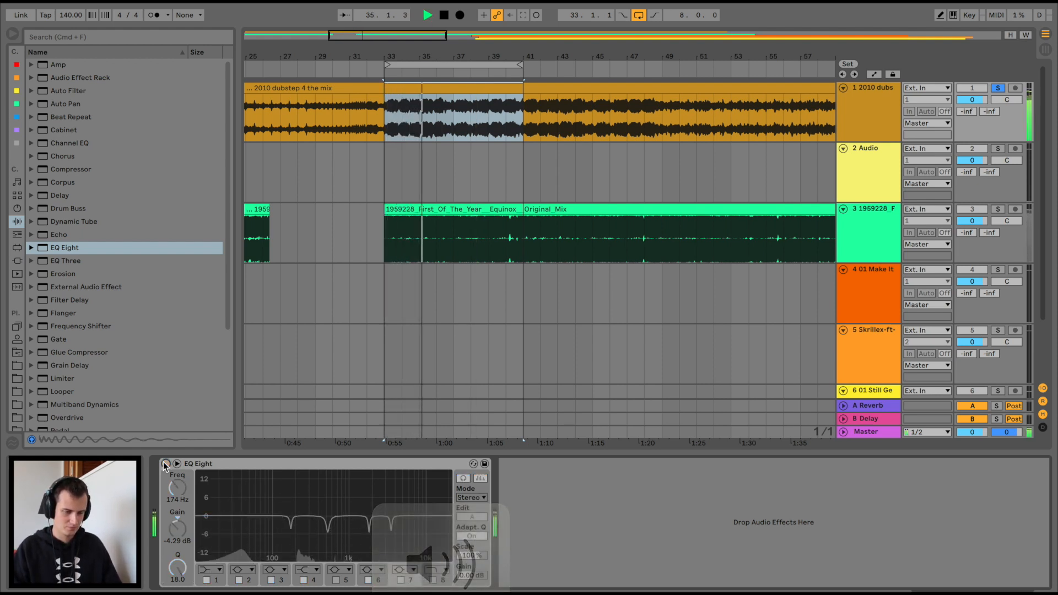
{"action": "left_click", "coordinate": [165, 464]}
{"action": "left_click", "coordinate": [165, 464]}
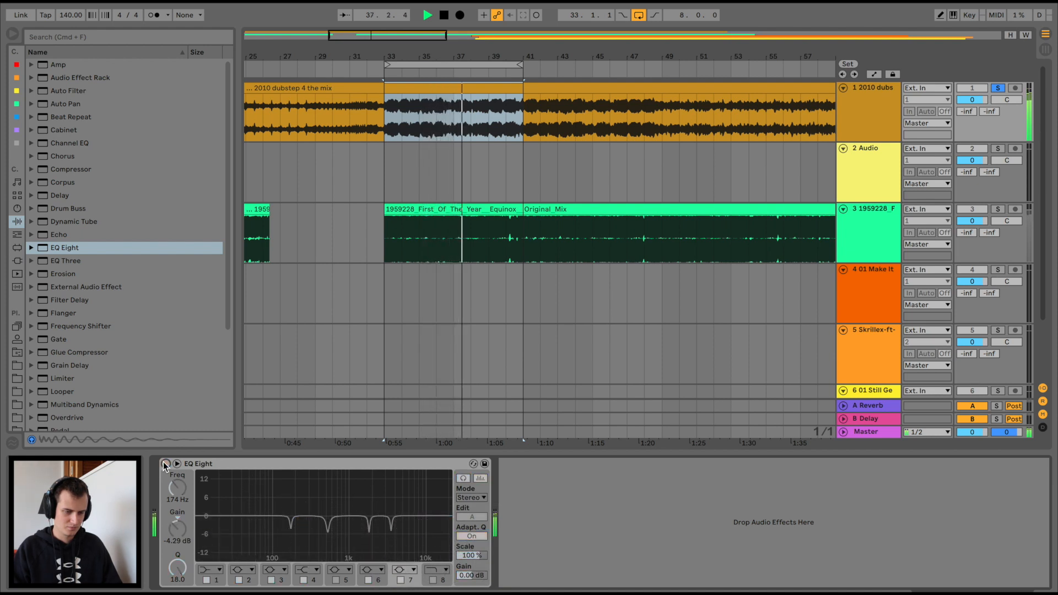
{"action": "left_click", "coordinate": [165, 464]}
{"action": "left_click", "coordinate": [165, 464]}
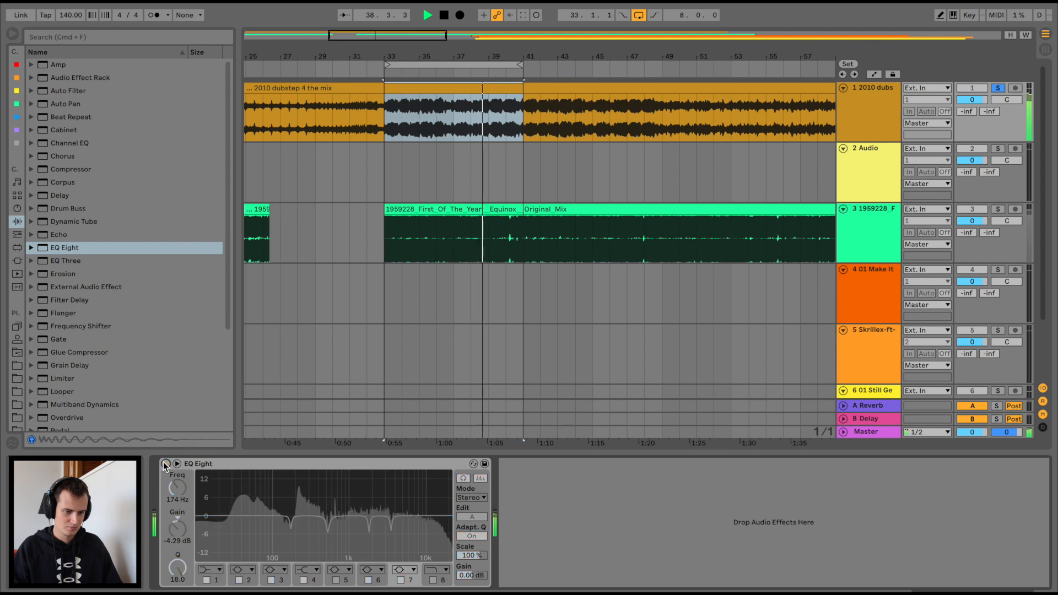
{"action": "key", "text": "space"}
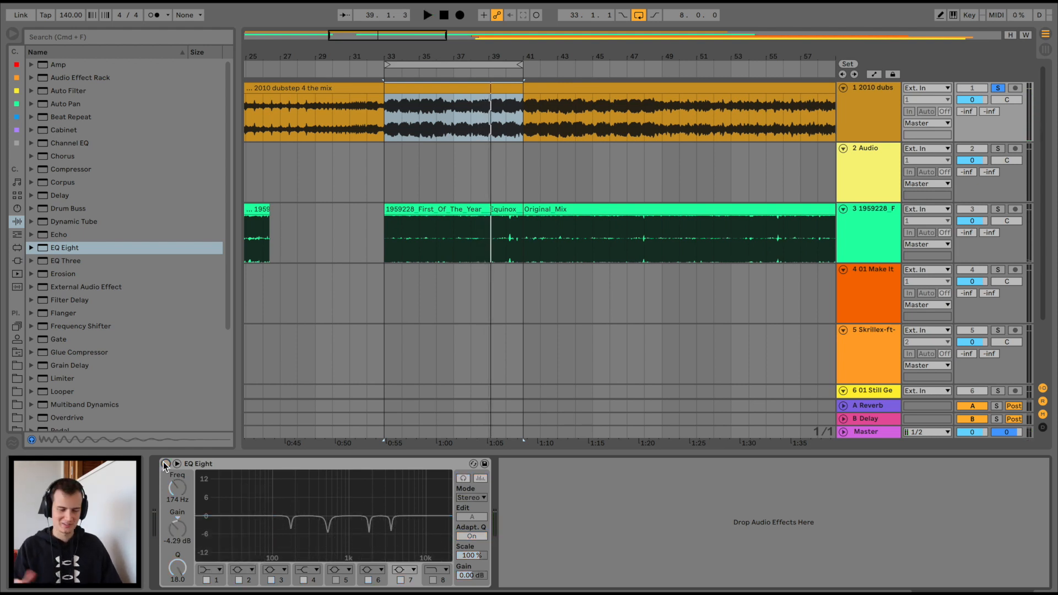
{"action": "left_click", "coordinate": [166, 464]}
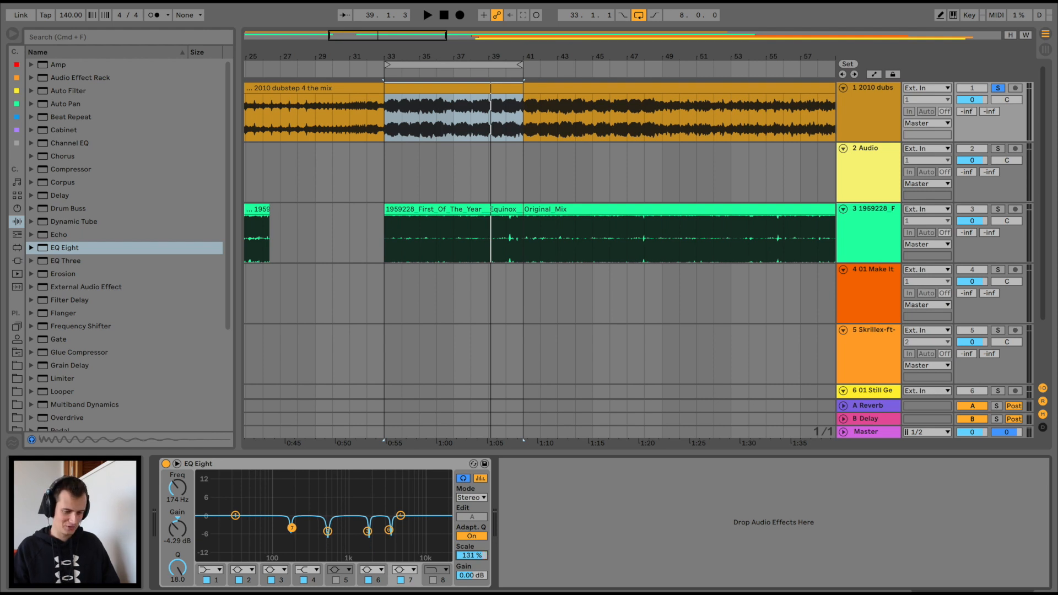
- Set EQ Eight's Scale to 56 % while listening to the looped drop
{"action": "key", "text": "space"}
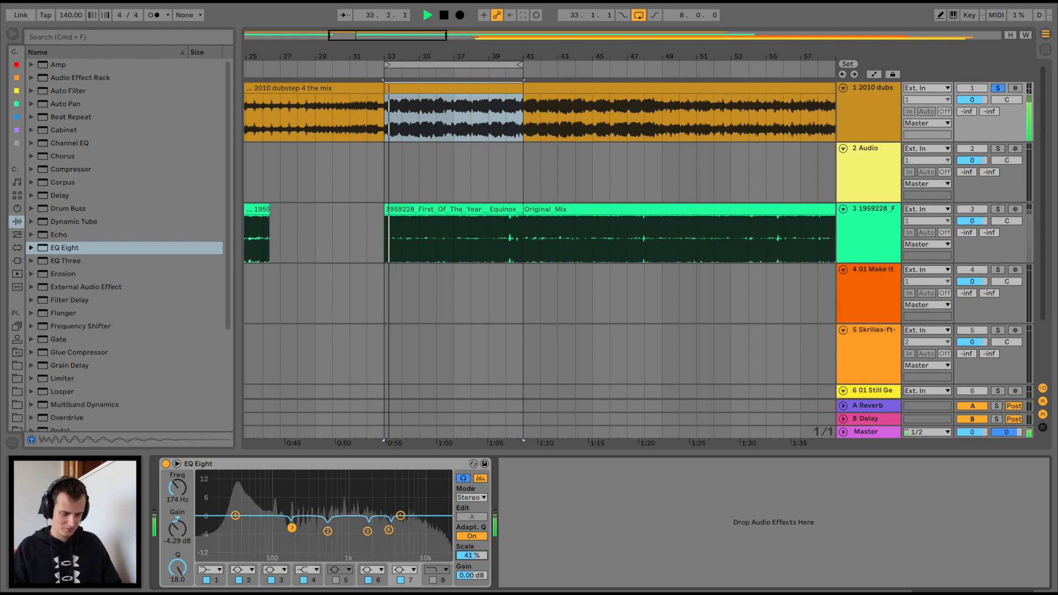
{"action": "mouse_move", "coordinate": [472, 556]}
{"action": "left_mouse_down"}
{"action": "mouse_move", "coordinate": [472, 584]}
{"action": "mouse_move", "coordinate": [472, 501]}
{"action": "mouse_move", "coordinate": [472, 587]}
{"action": "mouse_move", "coordinate": [477, 551]}
{"action": "left_mouse_up"}
{"action": "key", "text": "space"}
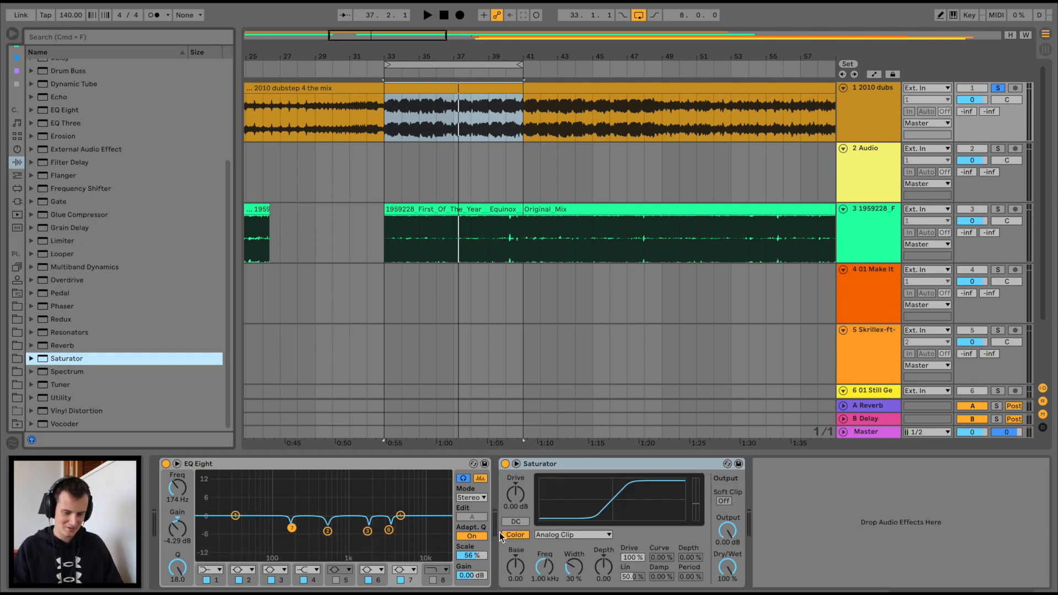
- Audition the Saturator's Base at 36.0 on the looped drop and reset it to its default
{"action": "key", "text": "space"}
{"action": "left_click_drag", "start_coordinate": [516, 567], "coordinate": [517, 569]}
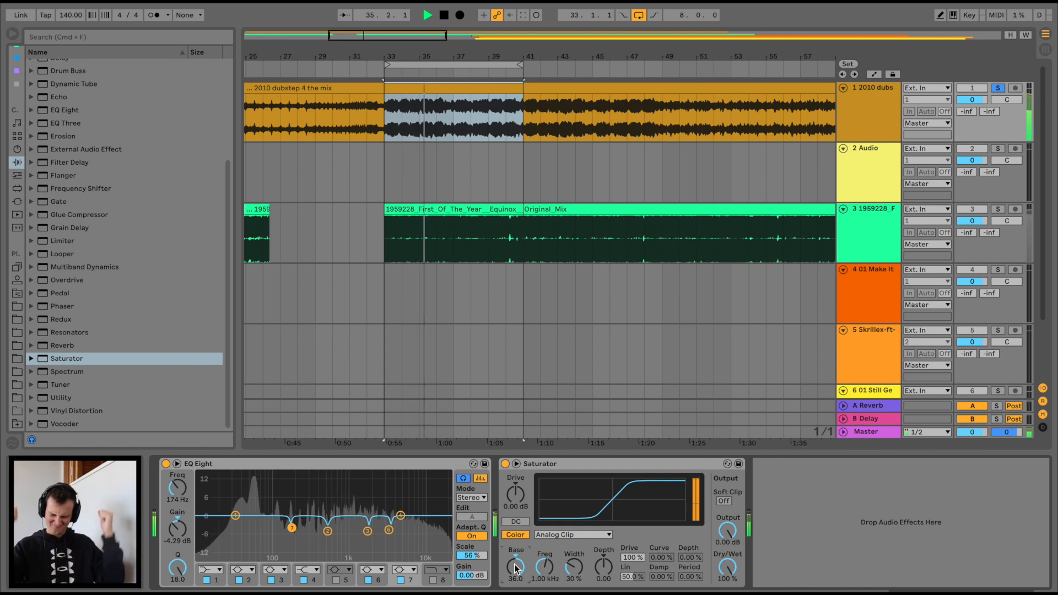
{"action": "key", "text": "Delete"}
- Set the Saturator's Drive to 2.00 dB while listening to the looped drop
{"action": "key", "text": "space"}
{"action": "key", "text": "space"}
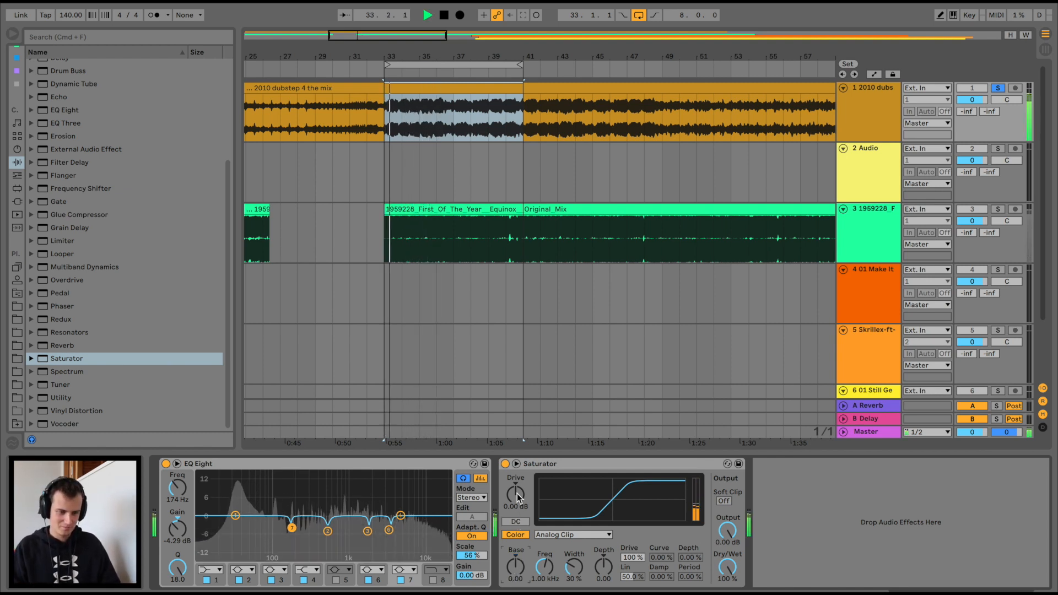
{"action": "left_click", "coordinate": [517, 494]}
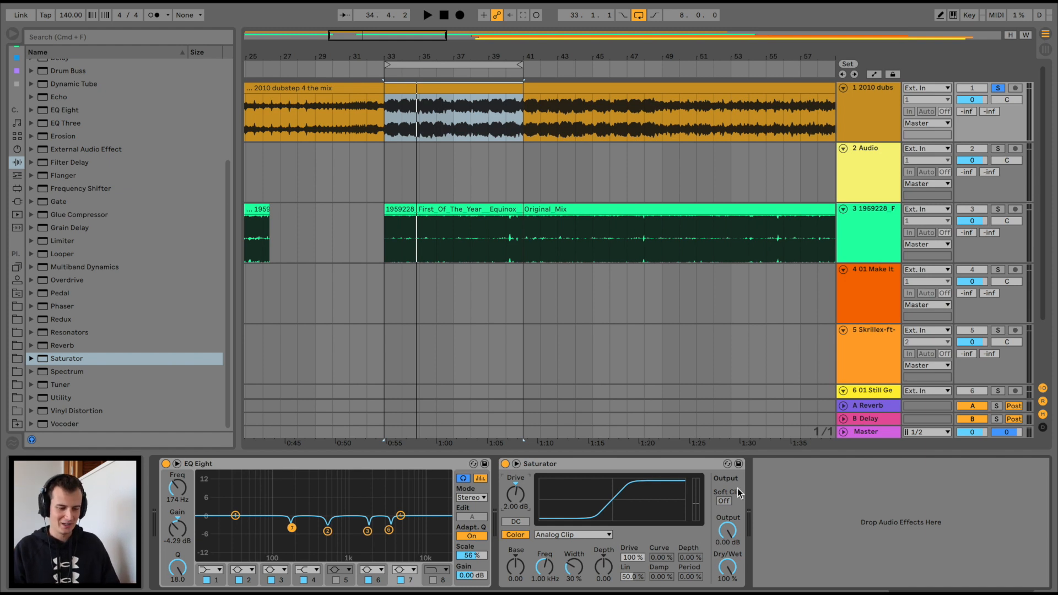
- Add Multiband Dynamics after the Saturator and set its Above ratios to 1:1.49 high, 1:1.42 mid and 1:1.83 low
{"action": "double_click", "coordinate": [65, 268]}
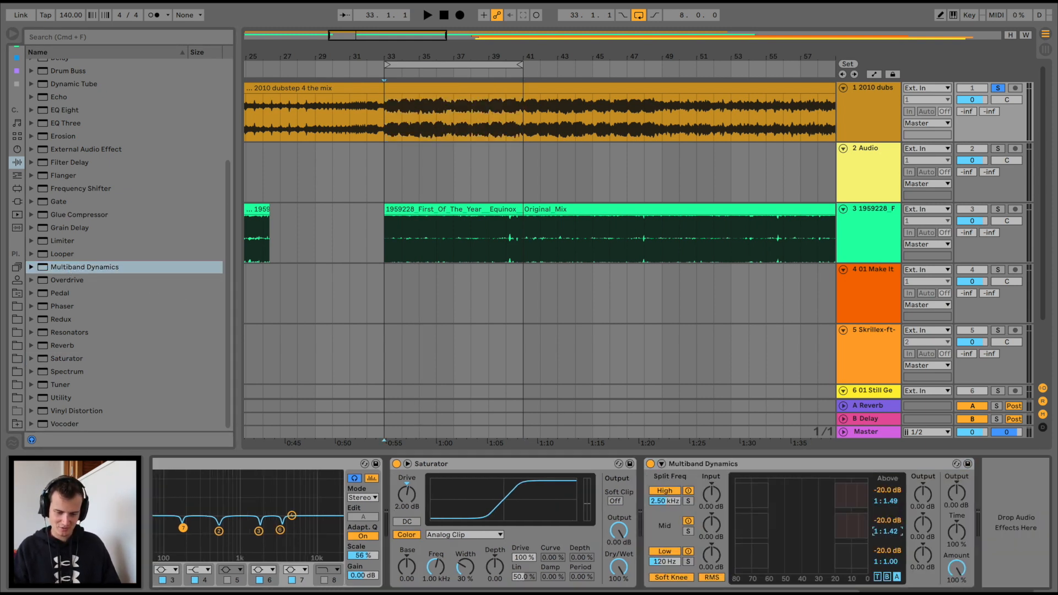
{"action": "key", "text": "space"}
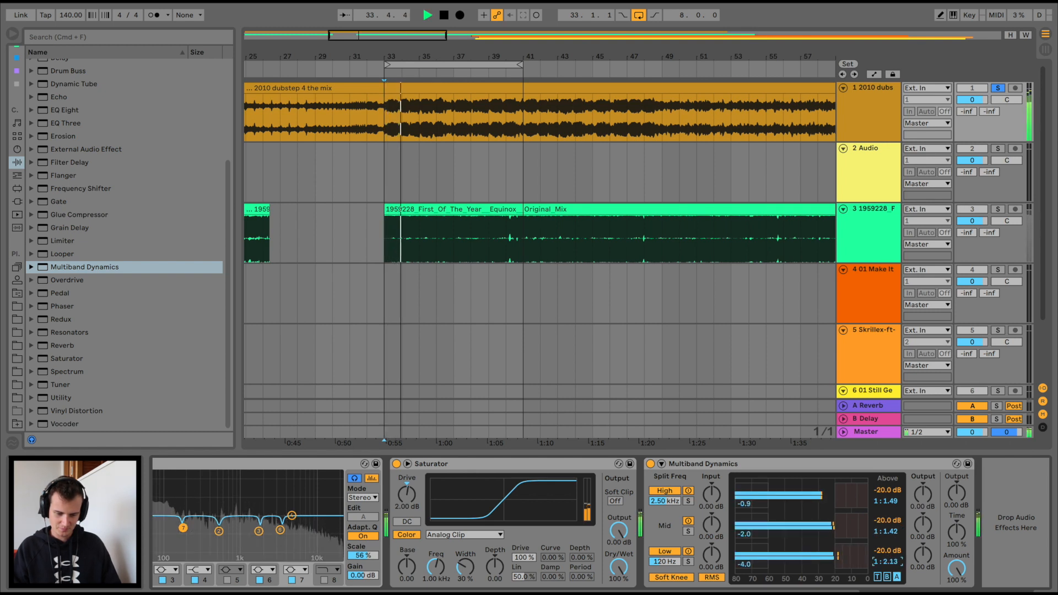
{"action": "key", "text": "space"}
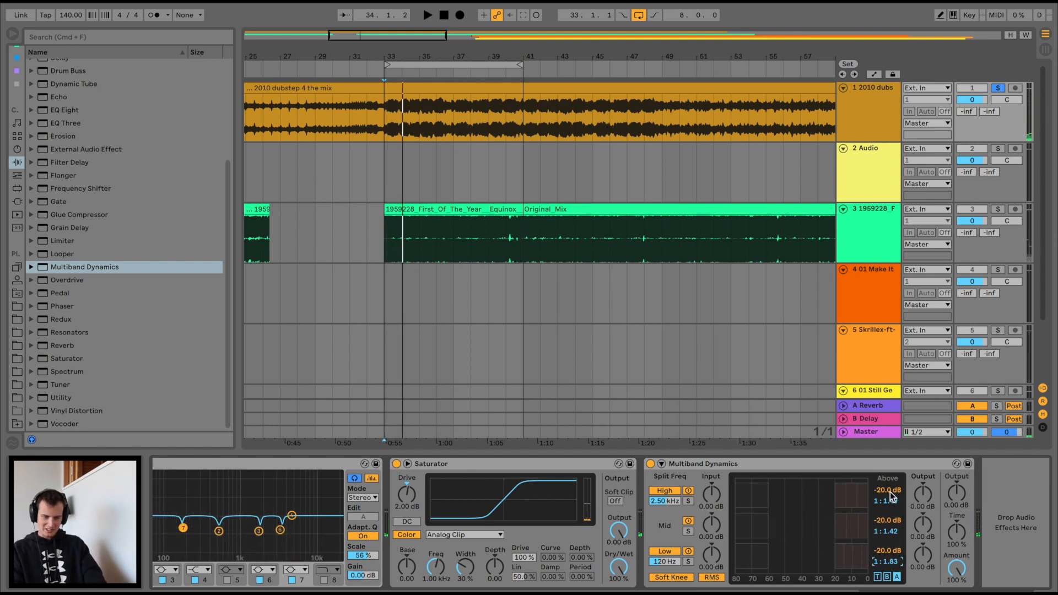
- Set Multiband Dynamics' Above thresholds to -19.4 dB high, -14.4 dB mid and -15.6 dB low during playback
{"action": "key", "text": "space"}
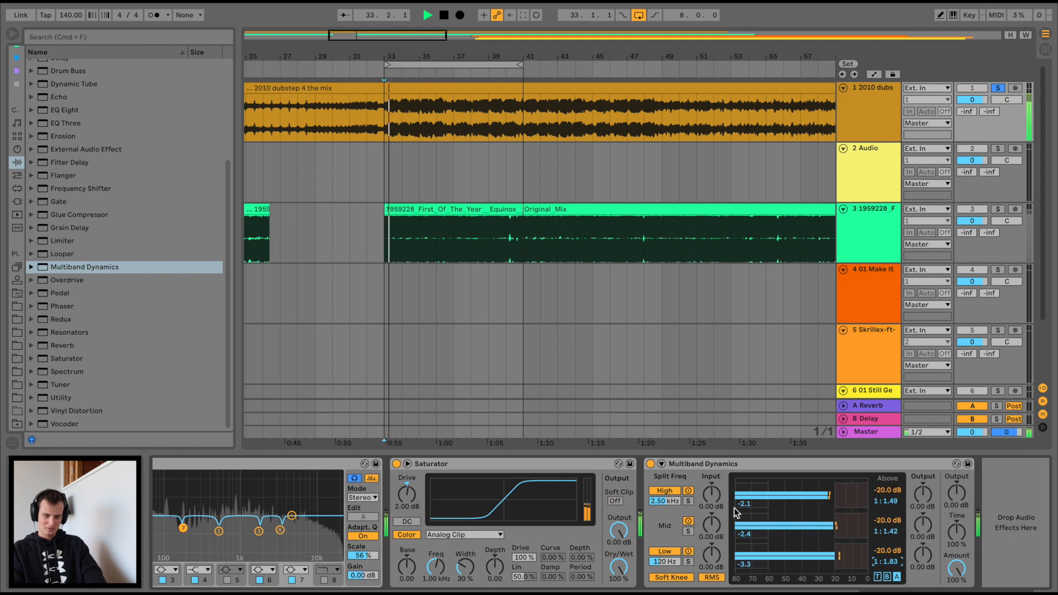
{"action": "key", "text": "space"}
{"action": "key", "text": "space"}
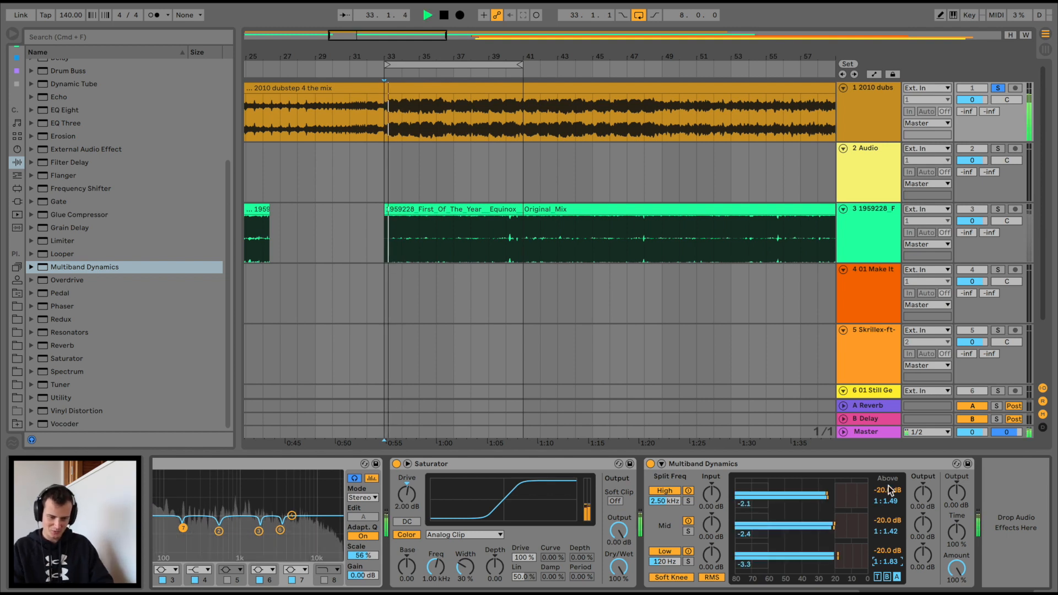
{"action": "left_click_drag", "start_coordinate": [889, 499], "coordinate": [888, 496]}
{"action": "key", "text": "space"}
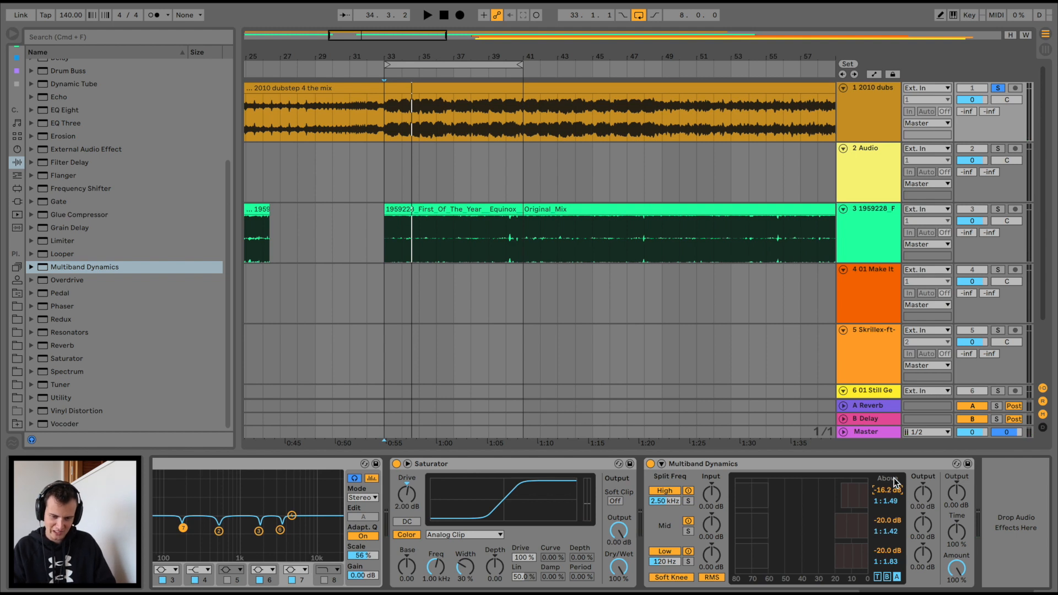
{"action": "key", "text": "space"}
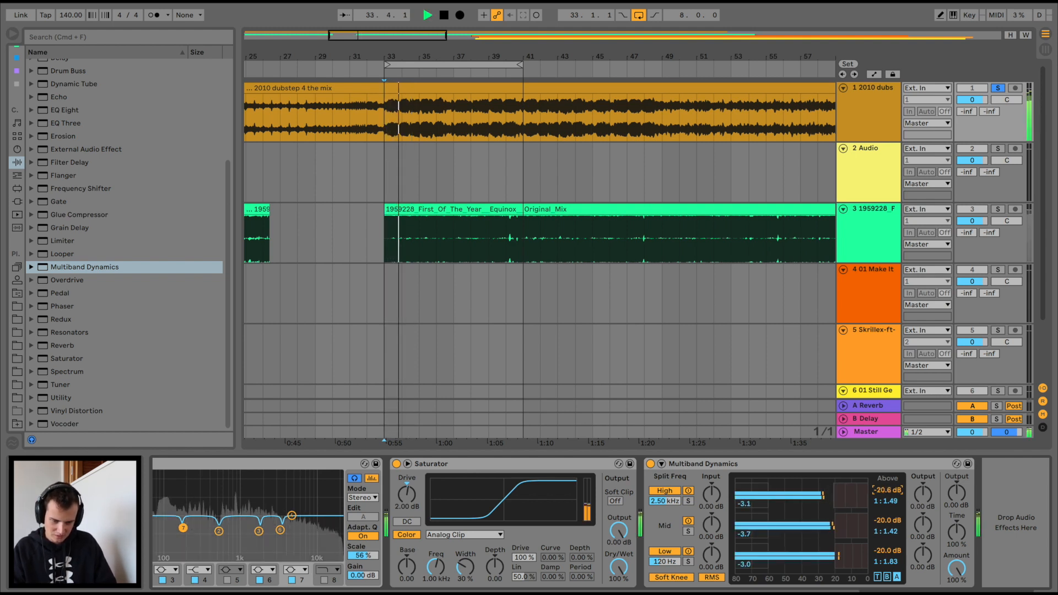
{"action": "mouse_move", "coordinate": [889, 491]}
{"action": "left_mouse_down"}
{"action": "mouse_move", "coordinate": [888, 519]}
{"action": "mouse_move", "coordinate": [889, 510]}
{"action": "left_mouse_up"}
{"action": "left_click", "coordinate": [888, 521]}
{"action": "left_click_drag", "start_coordinate": [887, 550], "coordinate": [887, 542]}
{"action": "key", "text": "space"}
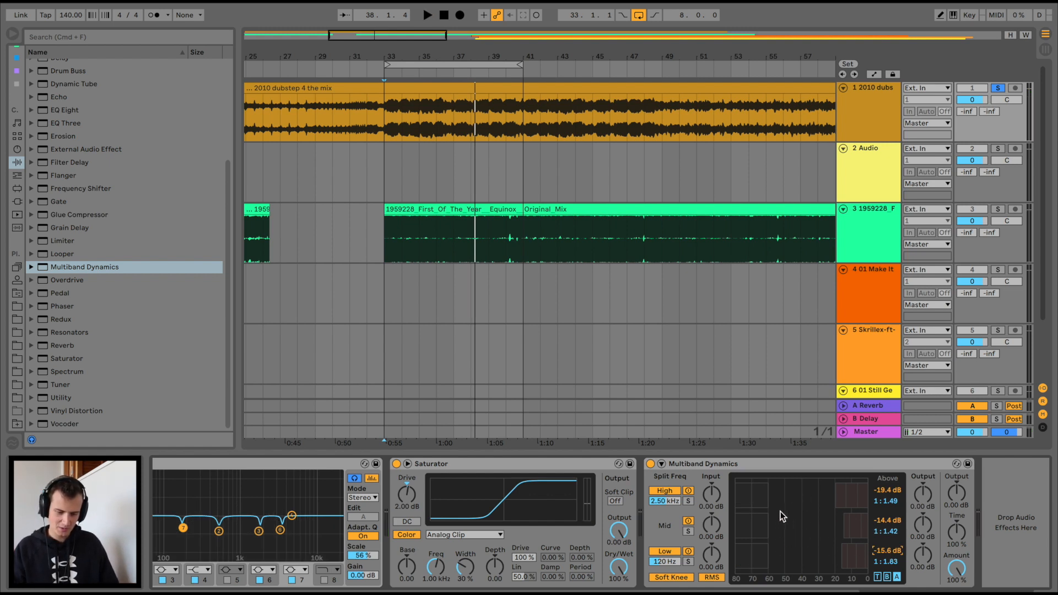
- Set Multiband Dynamics' attack and release times to 2.70/12.4 ms high, 17.4/37.1 ms mid and 73.0/170 ms low
{"action": "left_click", "coordinate": [878, 577]}
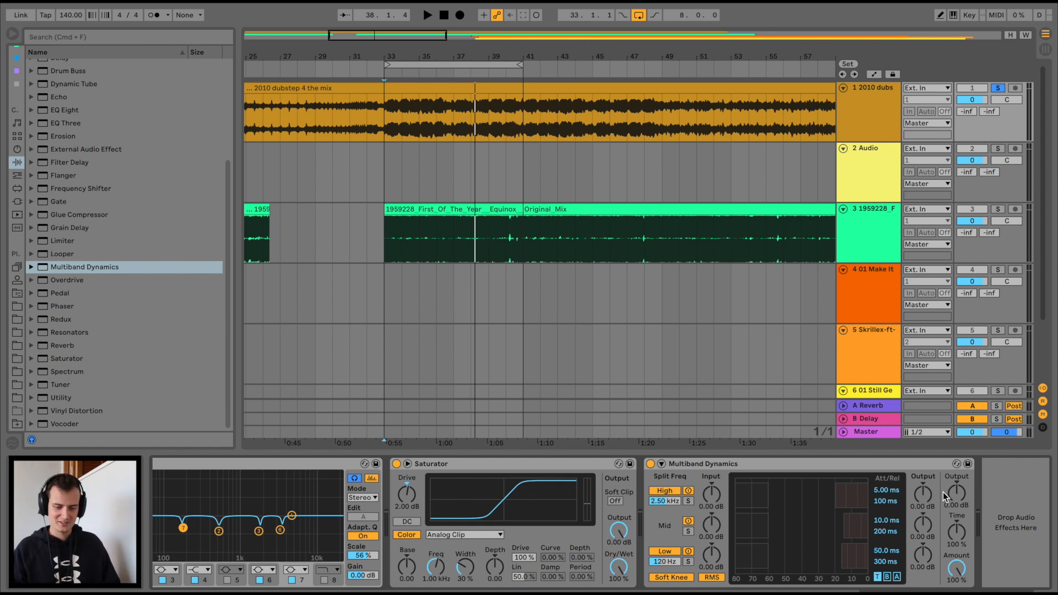
{"action": "key", "text": "space"}
{"action": "left_click_drag", "start_coordinate": [888, 490], "coordinate": [886, 529]}
{"action": "left_click", "coordinate": [887, 520]}
{"action": "key", "text": "space"}
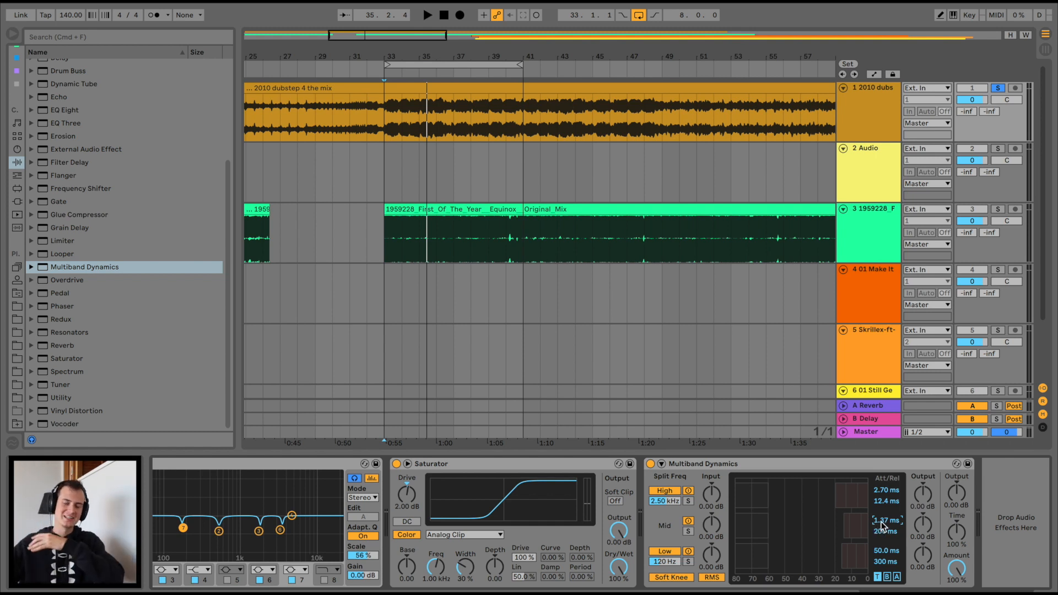
{"action": "key", "text": "space"}
{"action": "mouse_move", "coordinate": [881, 524]}
{"action": "left_mouse_down"}
{"action": "mouse_move", "coordinate": [886, 551]}
{"action": "mouse_move", "coordinate": [885, 506]}
{"action": "left_mouse_up"}
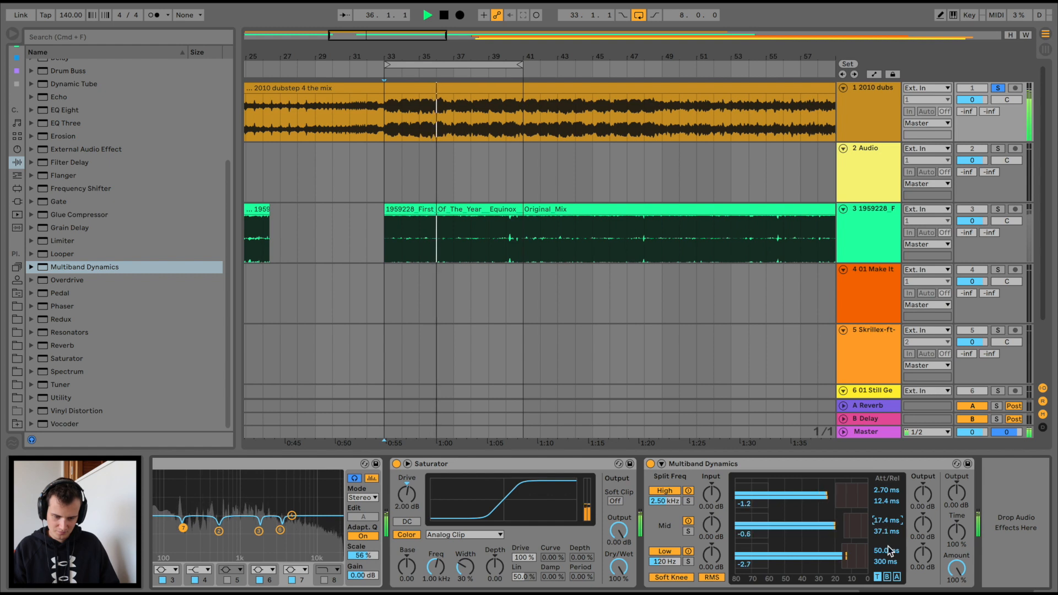
{"action": "left_click_drag", "start_coordinate": [889, 550], "coordinate": [886, 572]}
{"action": "key", "text": "space"}
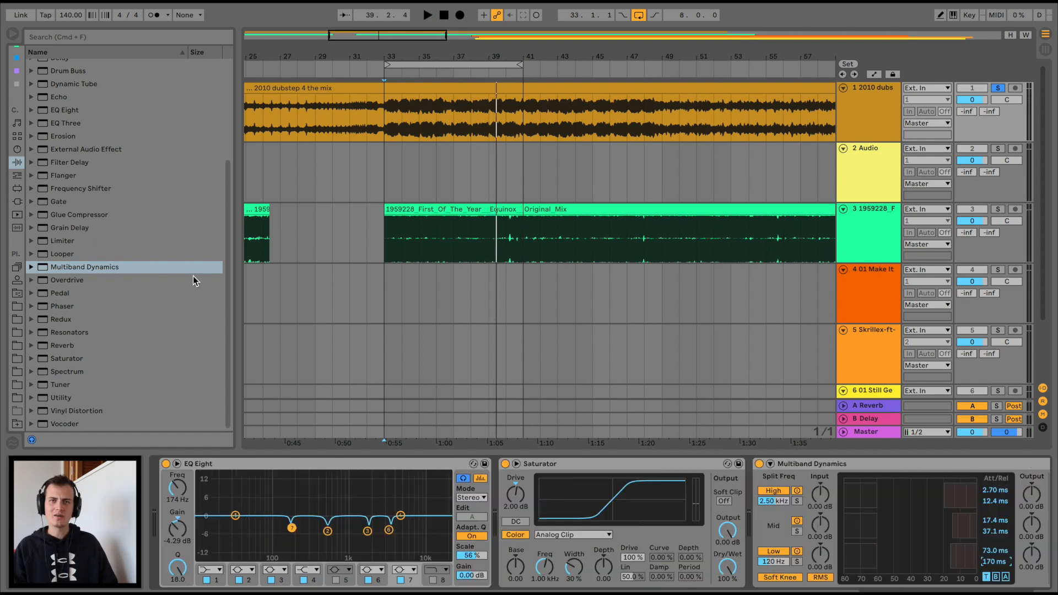
- Add a Compressor ahead of EQ Eight in the 2010 dubstep track's chain and turn off its Makeup gain
{"action": "scroll", "coordinate": [130, 277], "scroll_direction": "up", "scroll_amount": 5}
{"action": "left_click", "coordinate": [74, 170]}
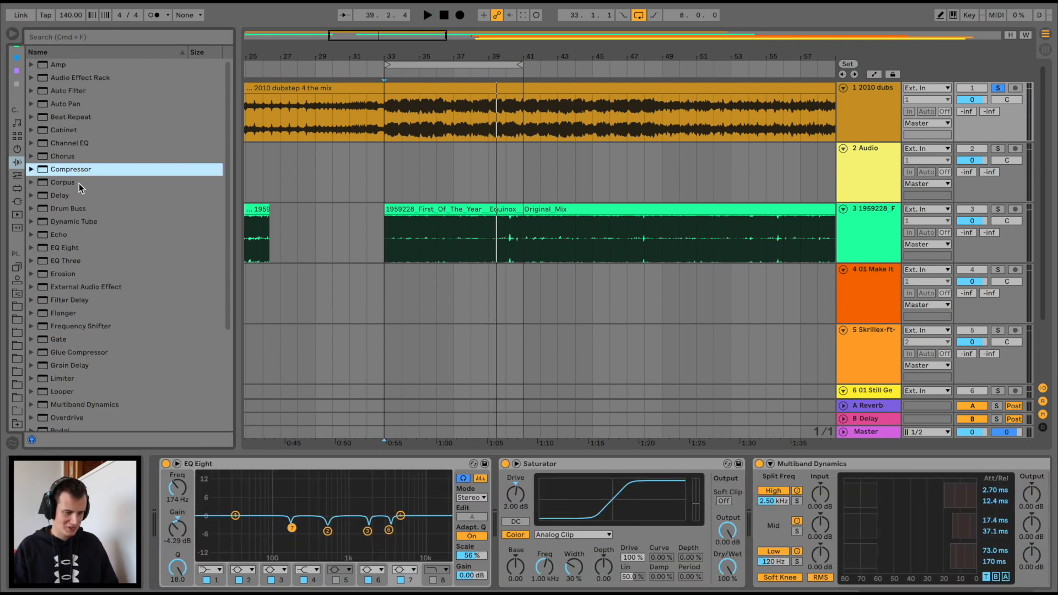
{"action": "left_click_drag", "start_coordinate": [74, 171], "coordinate": [178, 495]}
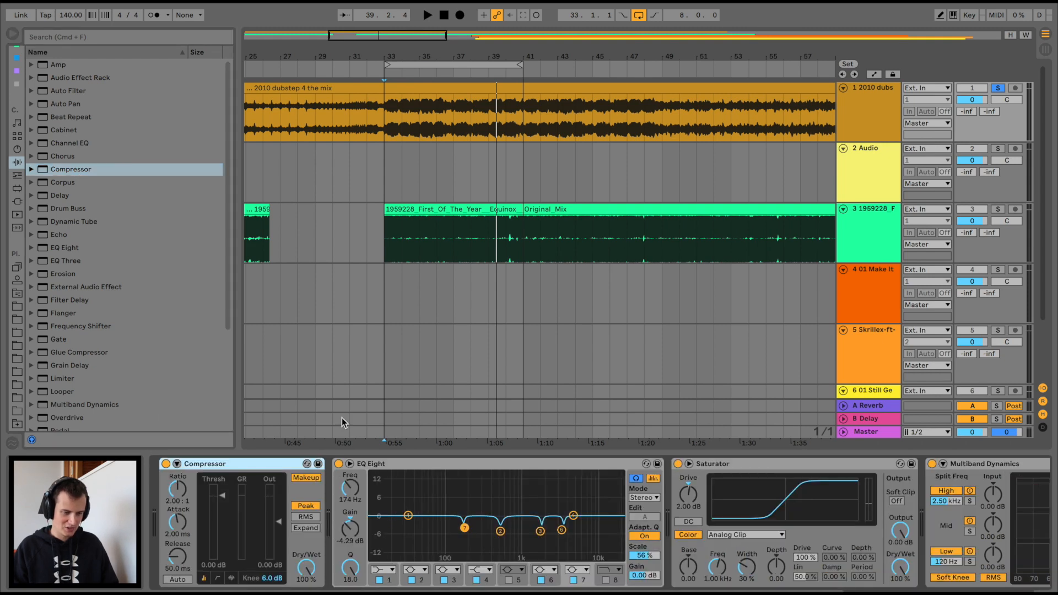
{"action": "scroll", "coordinate": [355, 132], "scroll_direction": "left", "scroll_amount": 10}
{"action": "left_click_drag", "start_coordinate": [440, 58], "coordinate": [342, 58]}
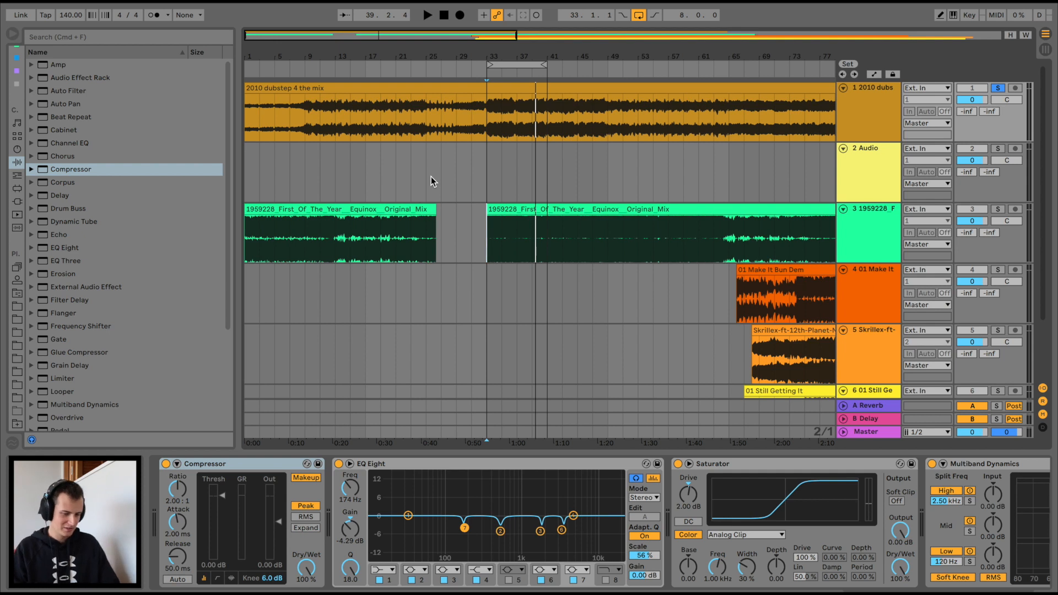
{"action": "left_click", "coordinate": [305, 478]}
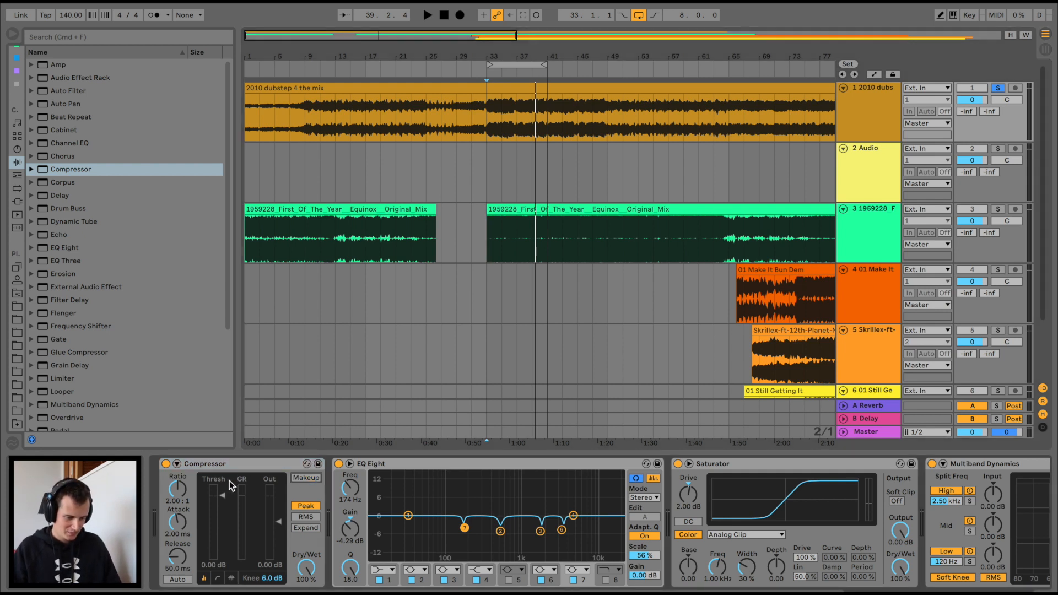
- Playing from bar 13, set the Compressor to -19.1 dB threshold, 12.5 ms attack and 53.6 ms release, and enable Auto release
{"action": "left_click", "coordinate": [334, 127]}
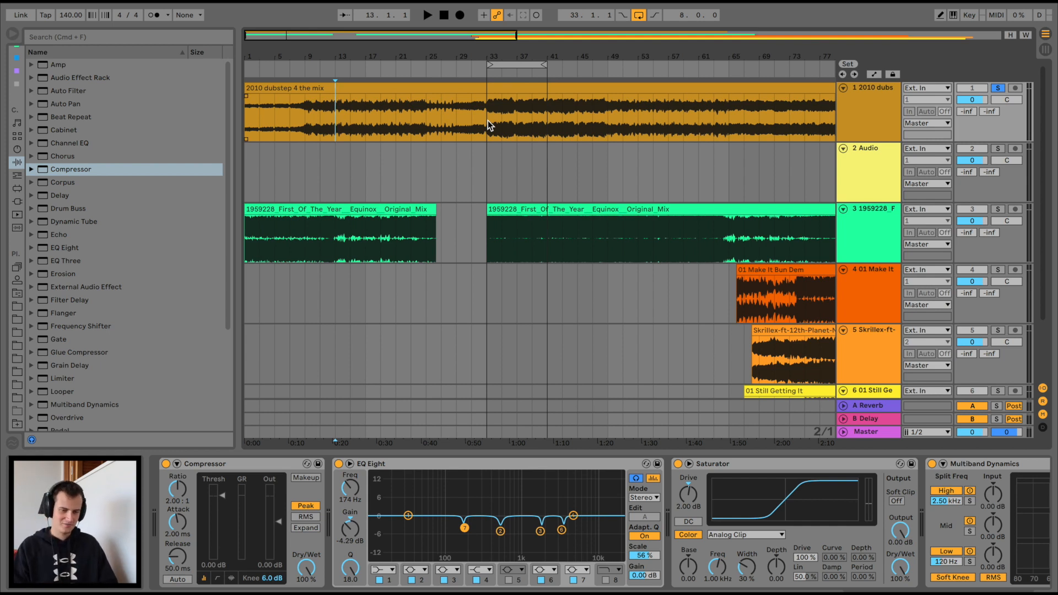
{"action": "key", "text": "space"}
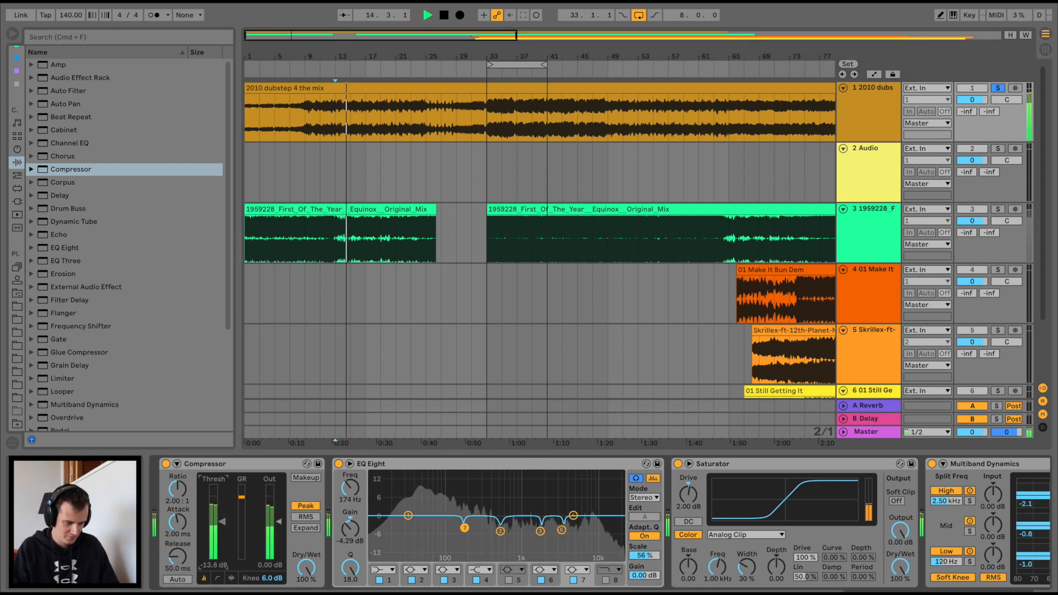
{"action": "left_click_drag", "start_coordinate": [216, 526], "coordinate": [178, 508]}
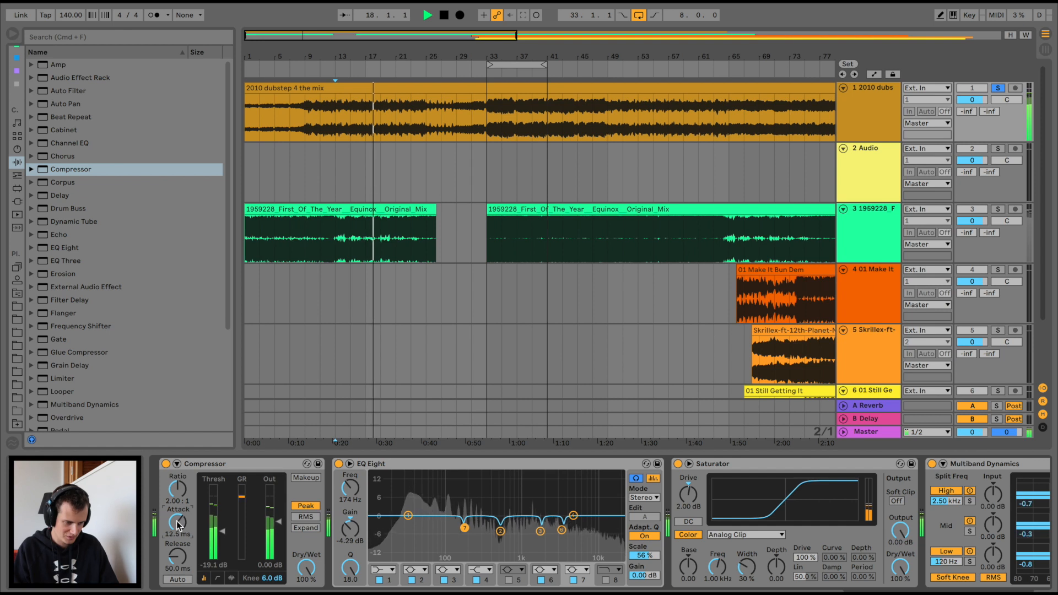
{"action": "left_click_drag", "start_coordinate": [178, 557], "coordinate": [178, 555]}
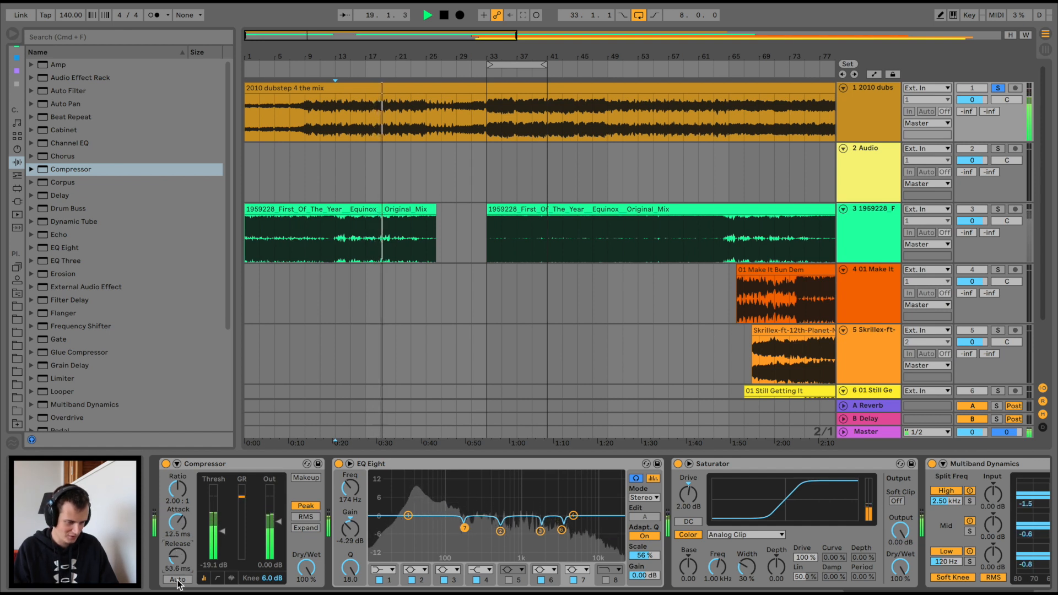
{"action": "left_click", "coordinate": [177, 580]}
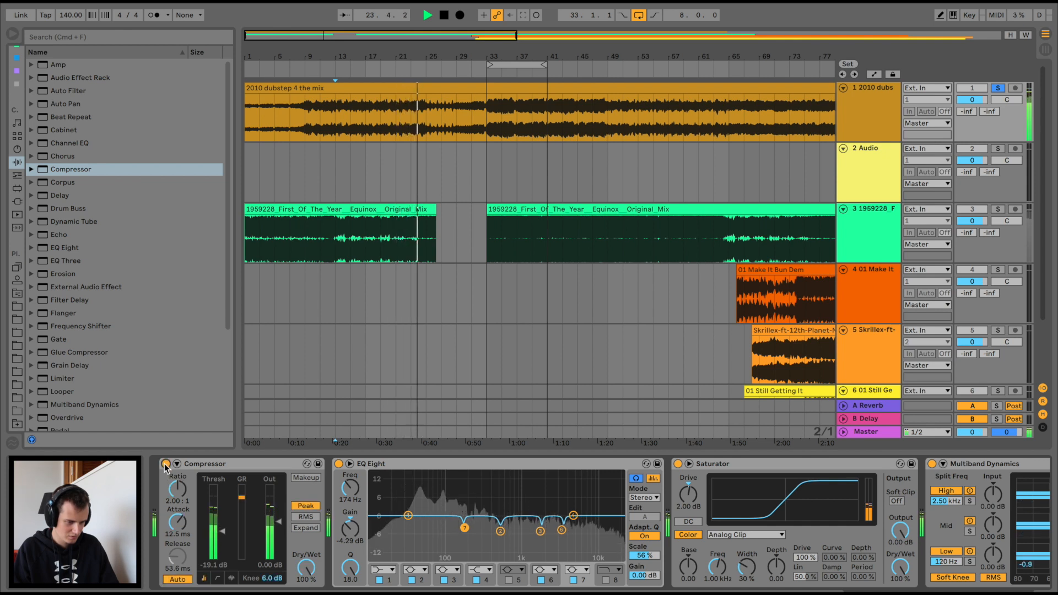
{"action": "key", "text": "space"}
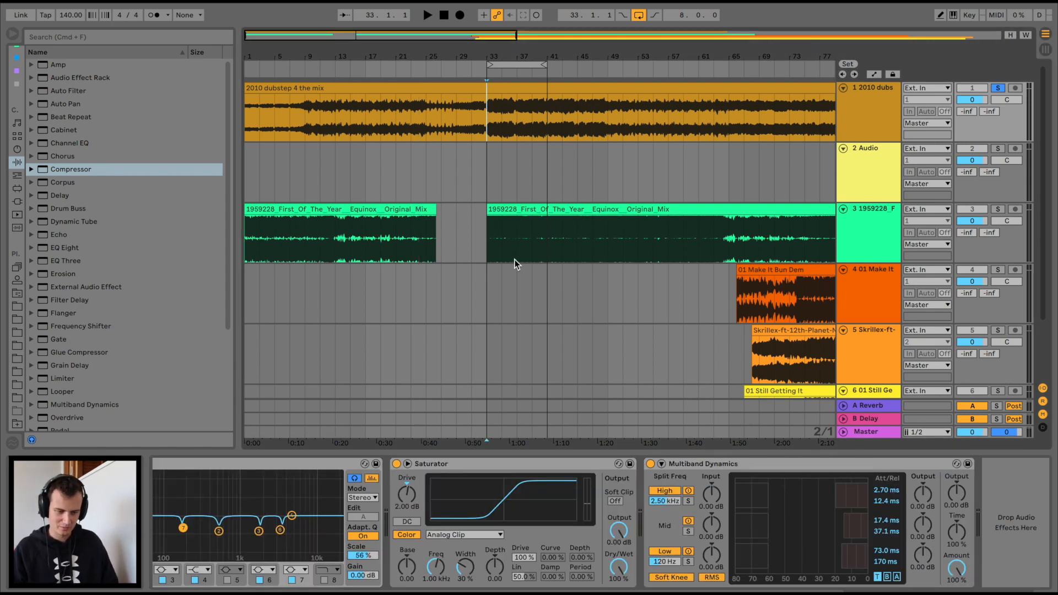
- Replay the drop from bar 33 and lower Multiband Dynamics' Above thresholds to -17.5 dB mid and -16.9 dB low
{"action": "key", "text": "space"}
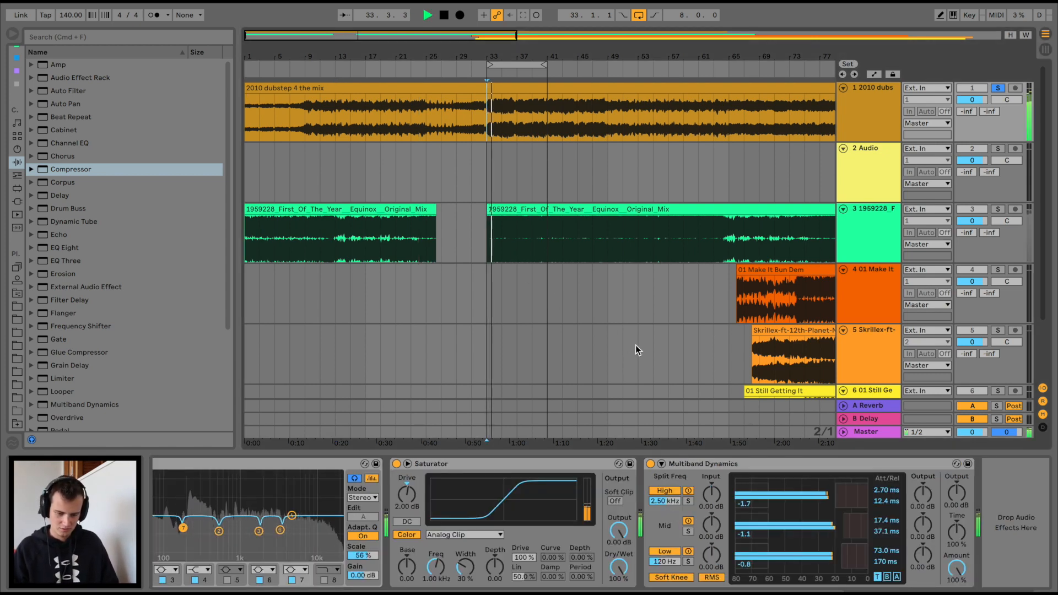
{"action": "left_click", "coordinate": [897, 577]}
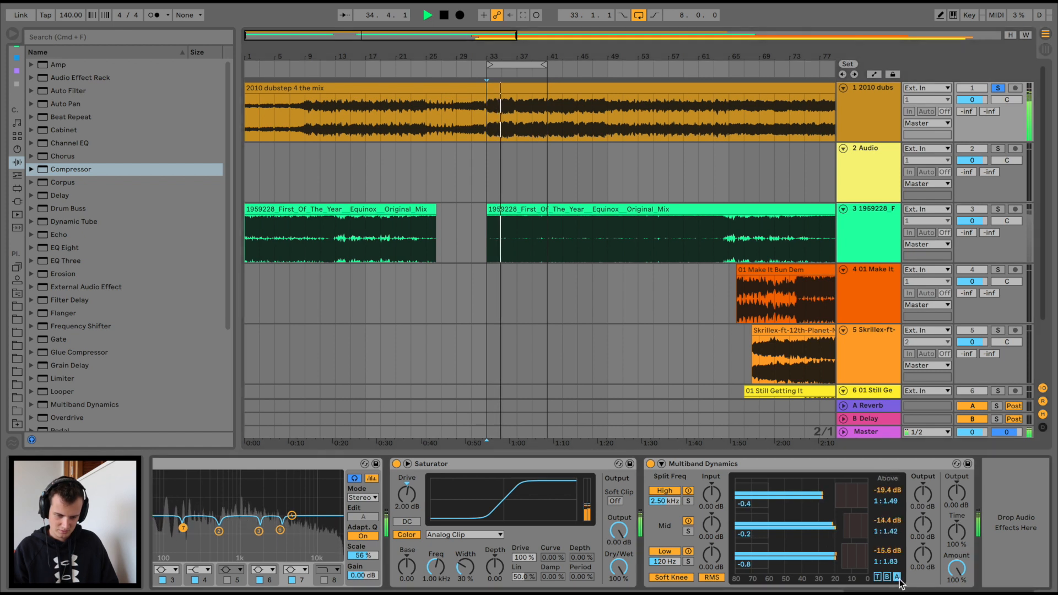
{"action": "left_click_drag", "start_coordinate": [897, 523], "coordinate": [892, 554]}
{"action": "key", "text": "space"}
- Add a Limiter after Multiband Dynamics with Auto release off, 0.01 ms release, 0.00 dB ceiling and 6.90 dB gain
{"action": "scroll", "coordinate": [108, 387], "scroll_direction": "down", "scroll_amount": 3}
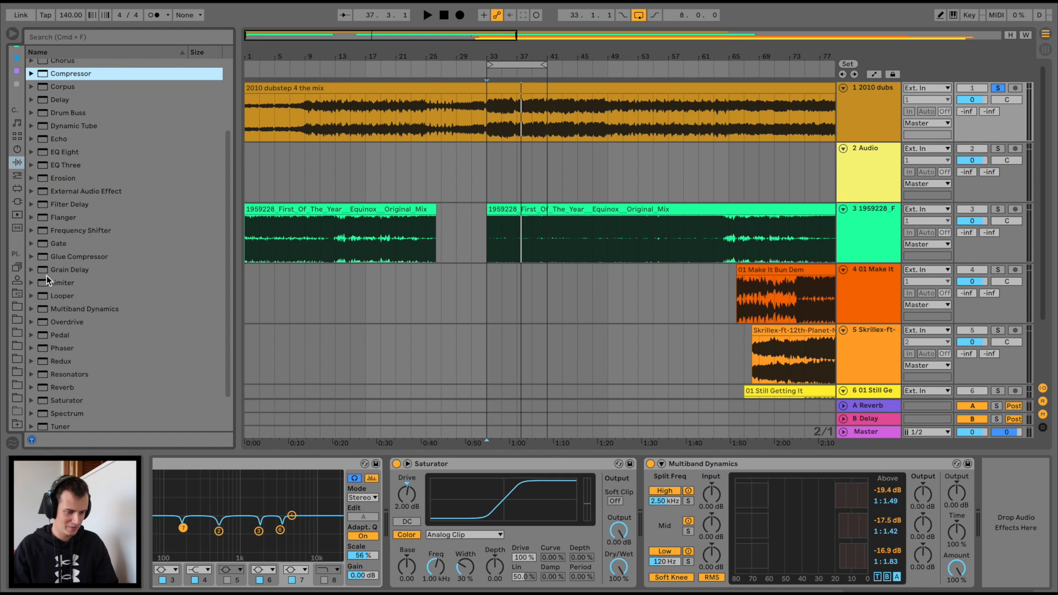
{"action": "left_click_drag", "start_coordinate": [47, 282], "coordinate": [959, 544]}
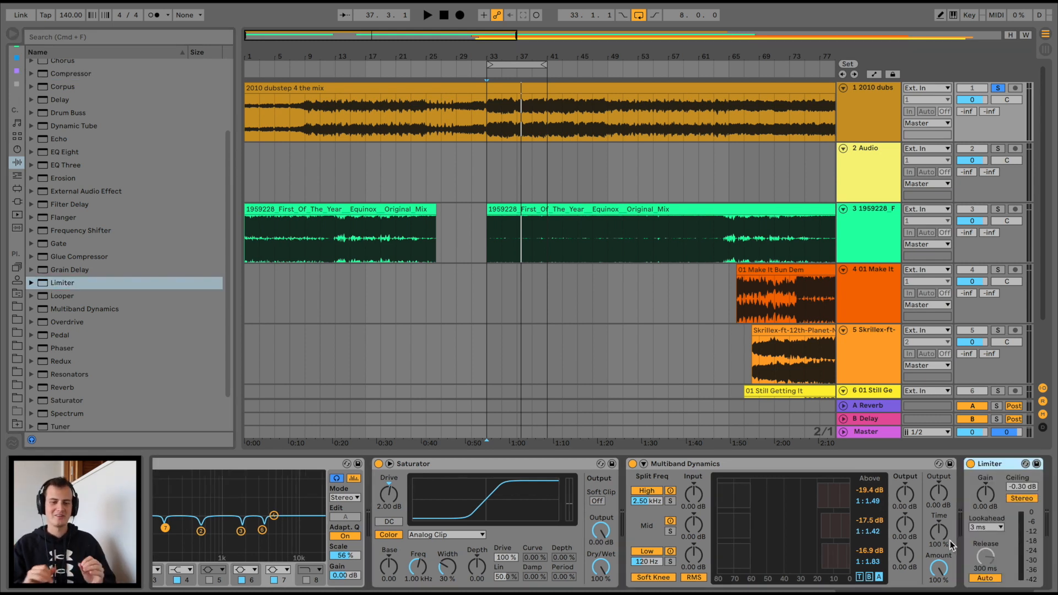
{"action": "left_click", "coordinate": [986, 579]}
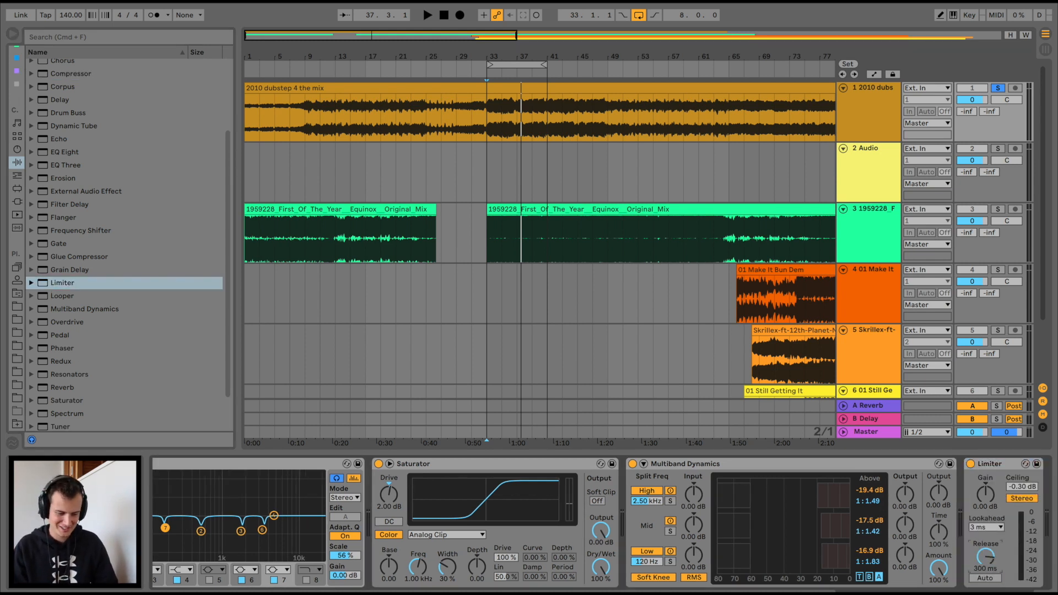
{"action": "left_click_drag", "start_coordinate": [917, 557], "coordinate": [917, 513]}
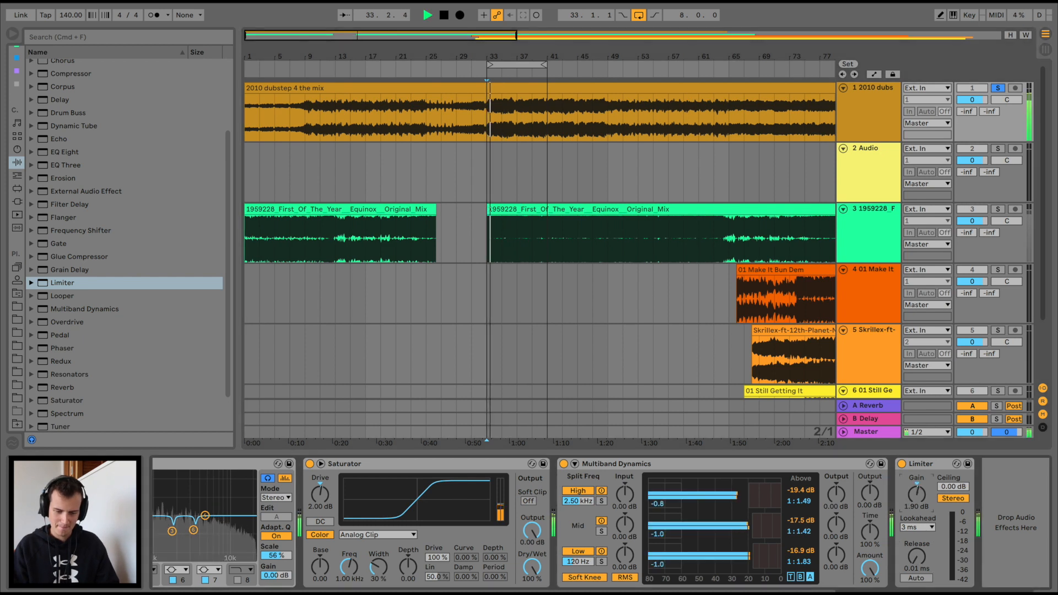
{"action": "mouse_move", "coordinate": [913, 502]}
{"action": "left_mouse_down"}
{"action": "mouse_move", "coordinate": [912, 488]}
{"action": "mouse_move", "coordinate": [912, 500]}
{"action": "left_mouse_up"}
- Compare the mix level with the First Of The Year reference in Session View and set the Limiter's gain to 5.70 dB
{"action": "left_click", "coordinate": [1046, 51]}
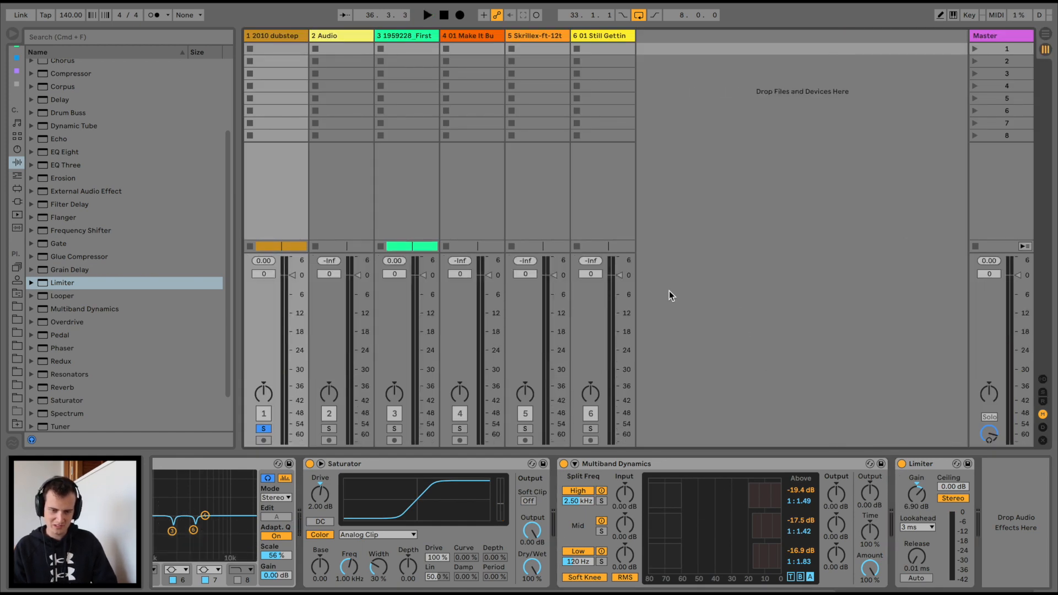
{"action": "key", "text": "space"}
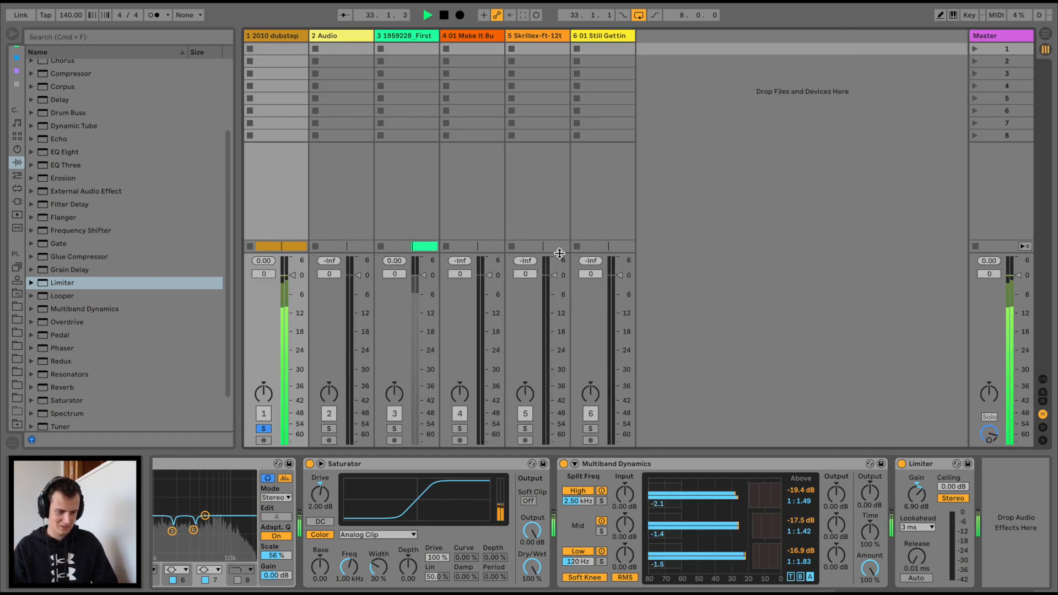
{"action": "left_click", "coordinate": [394, 429]}
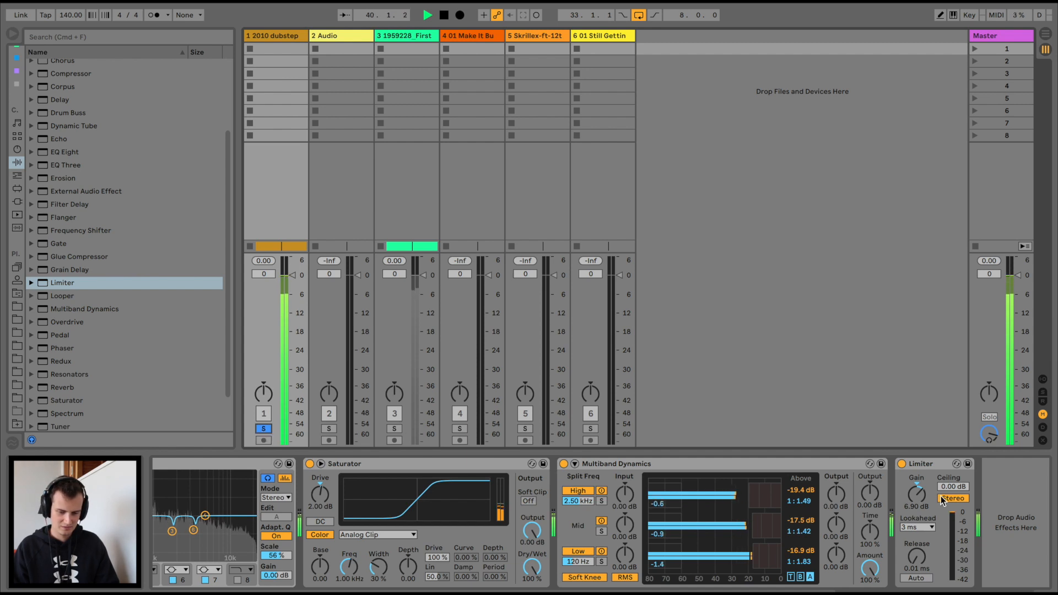
{"action": "key", "text": "space"}
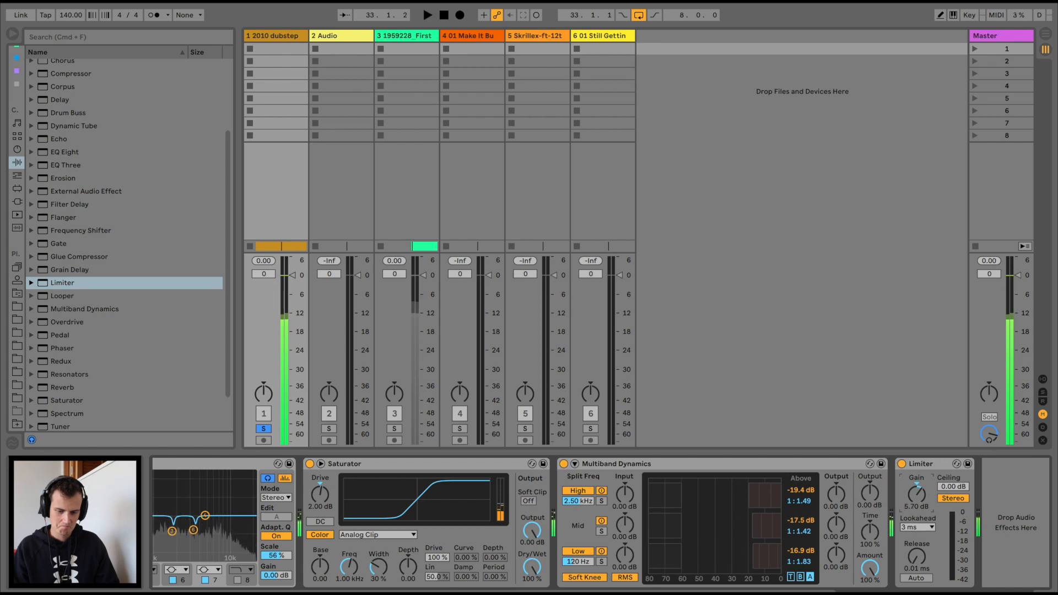
- Set the Limiter's gain to 5.00 dB and insert a second Saturator before it with 4.00 dB drive
{"action": "left_click_drag", "start_coordinate": [918, 492], "coordinate": [921, 496]}
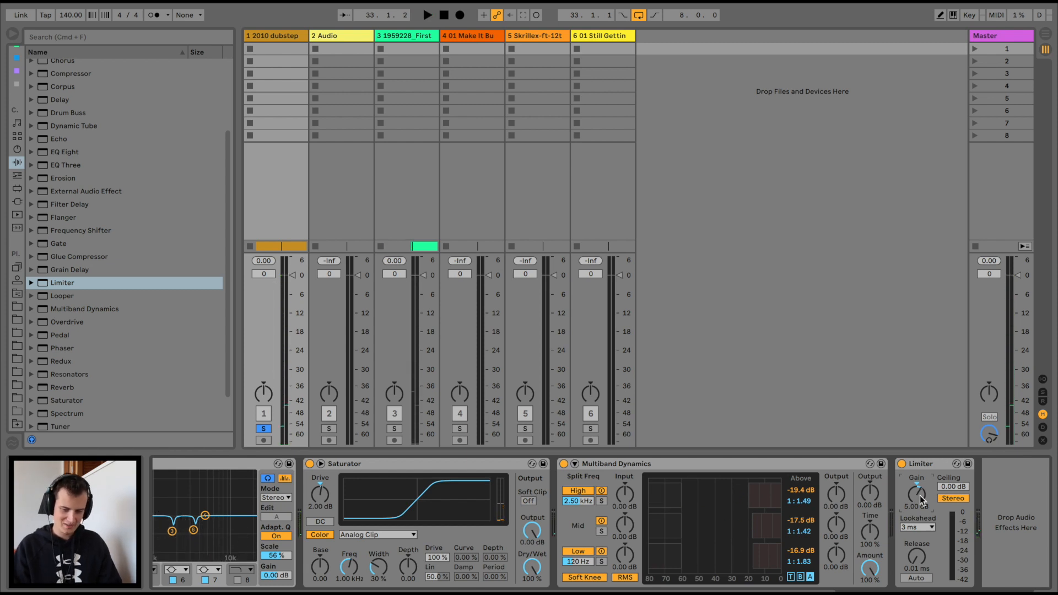
{"action": "scroll", "coordinate": [64, 361], "scroll_direction": "down", "scroll_amount": 2}
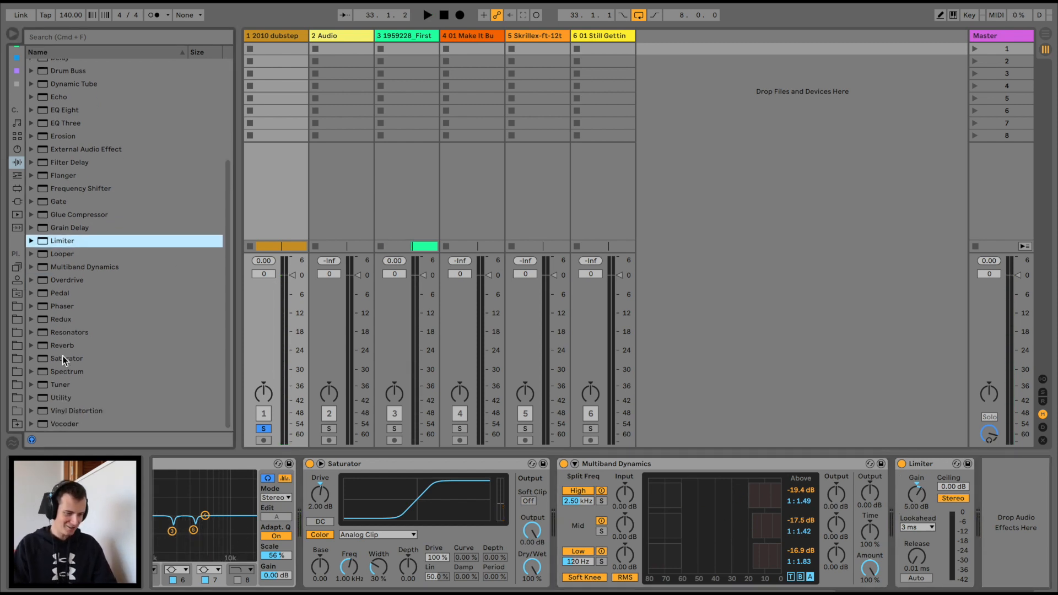
{"action": "left_click_drag", "start_coordinate": [64, 358], "coordinate": [906, 532]}
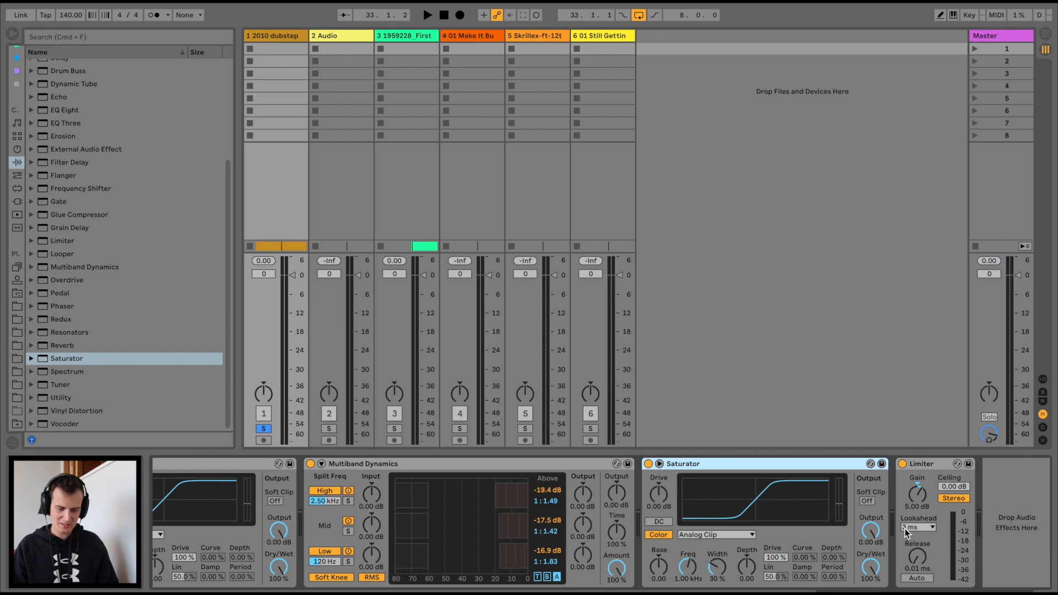
{"action": "left_click", "coordinate": [656, 499]}
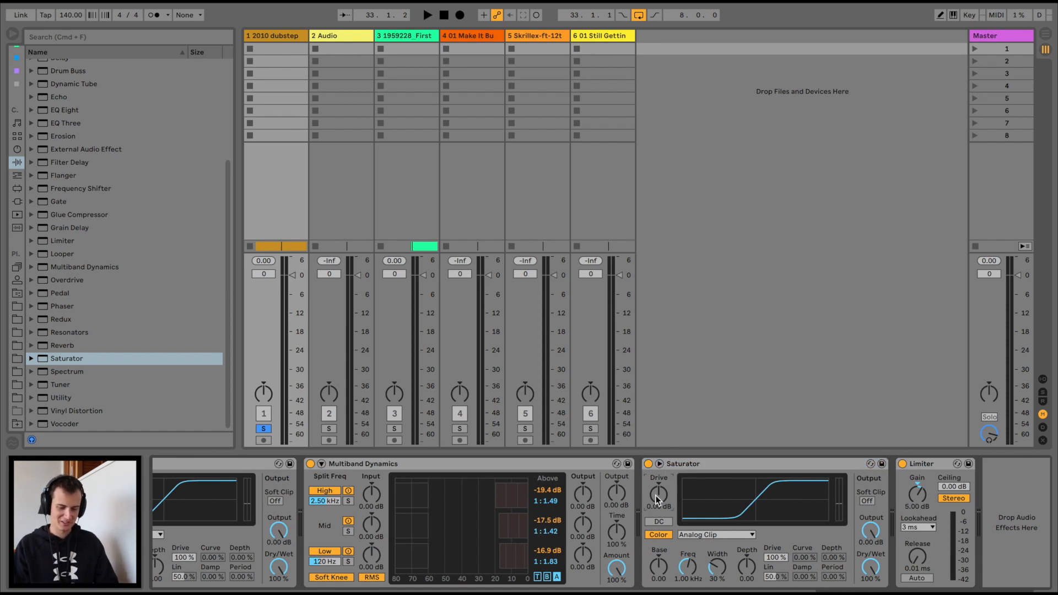
{"action": "key", "text": "space"}
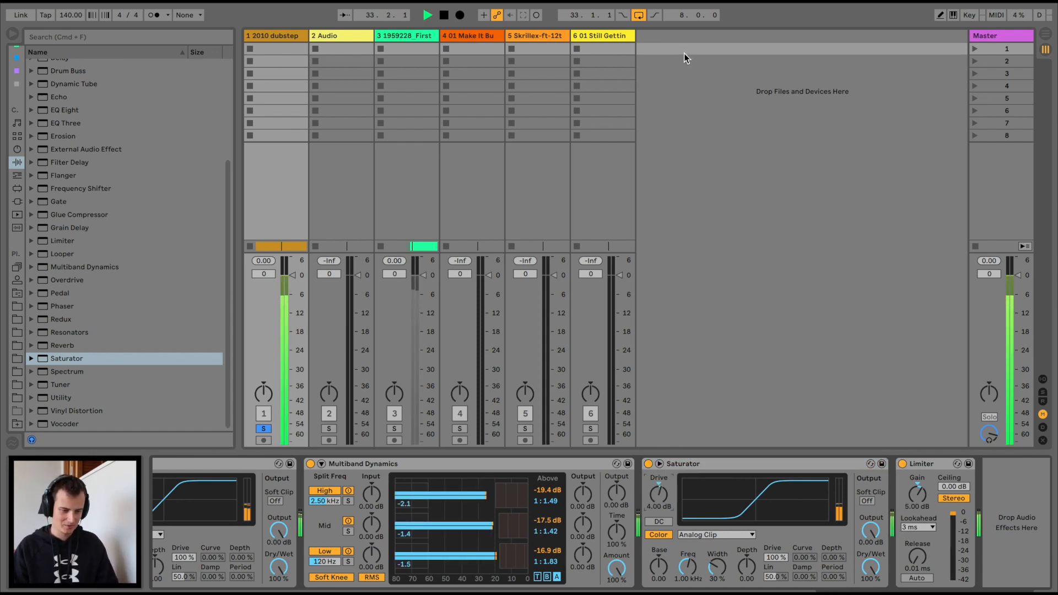
{"action": "key", "text": "space"}
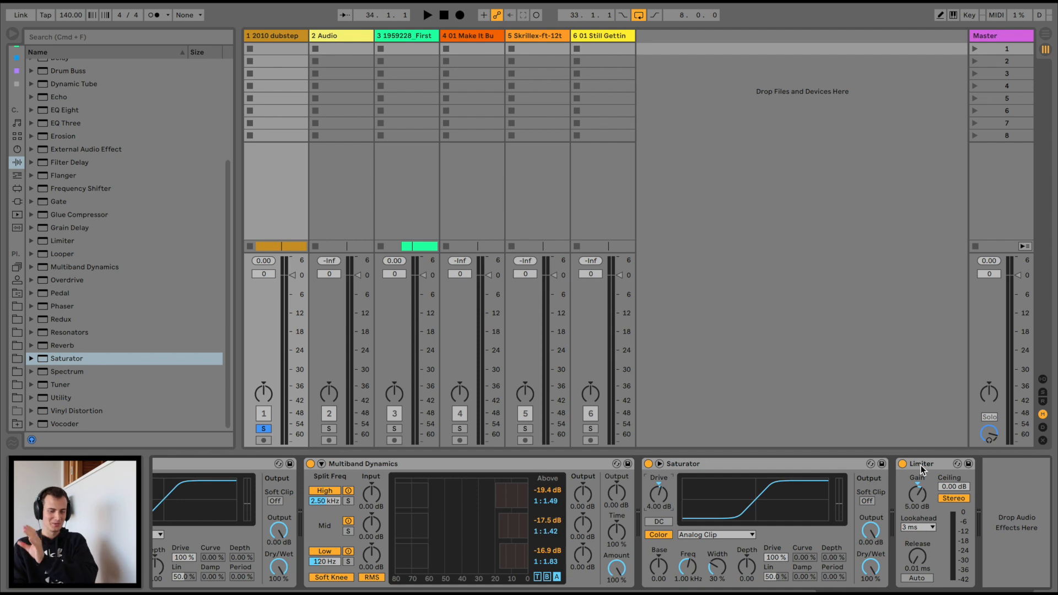
- Enable Soft Clip on the second Saturator and lower the Limiter's gain to 2.10 dB during playback
{"action": "left_click", "coordinate": [867, 501]}
{"action": "key", "text": "space"}
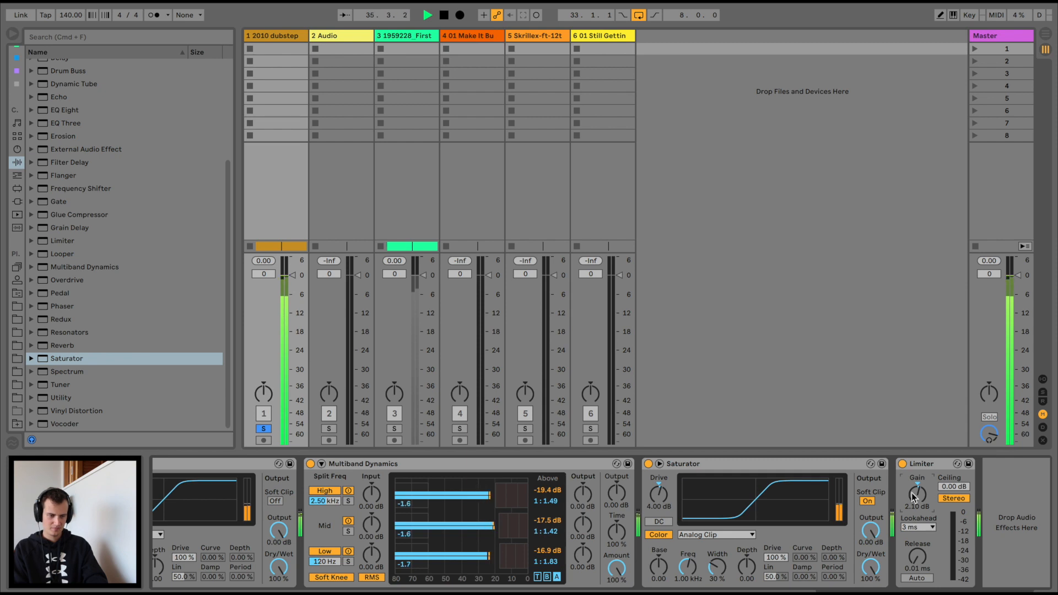
{"action": "key", "text": "space"}
- Compare the mix's level with the First Of The Year reference from bar 33 by soloing each track in turn
{"action": "key", "text": "space"}
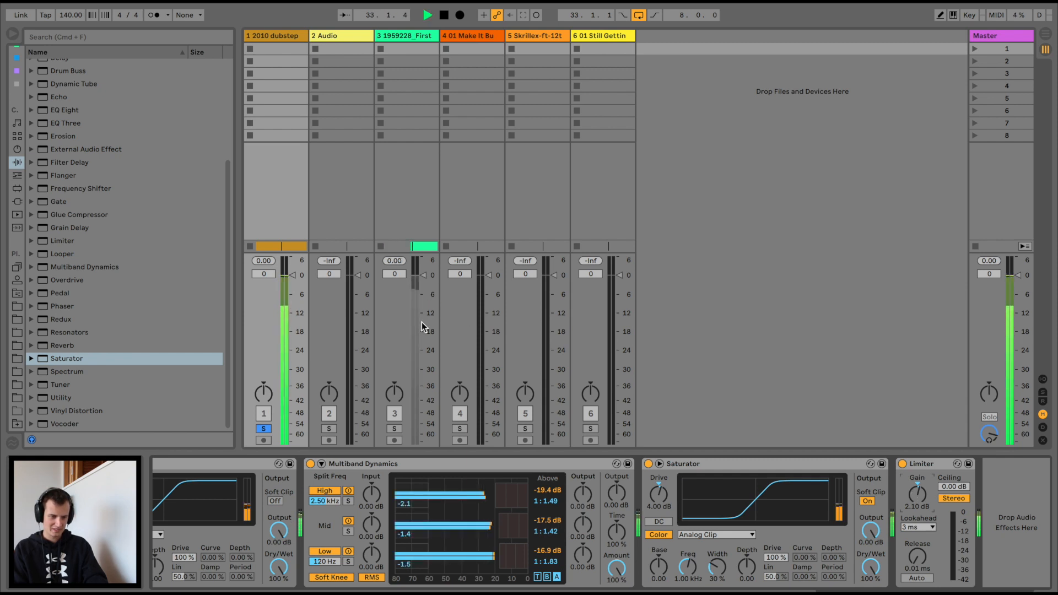
{"action": "left_click", "coordinate": [394, 429]}
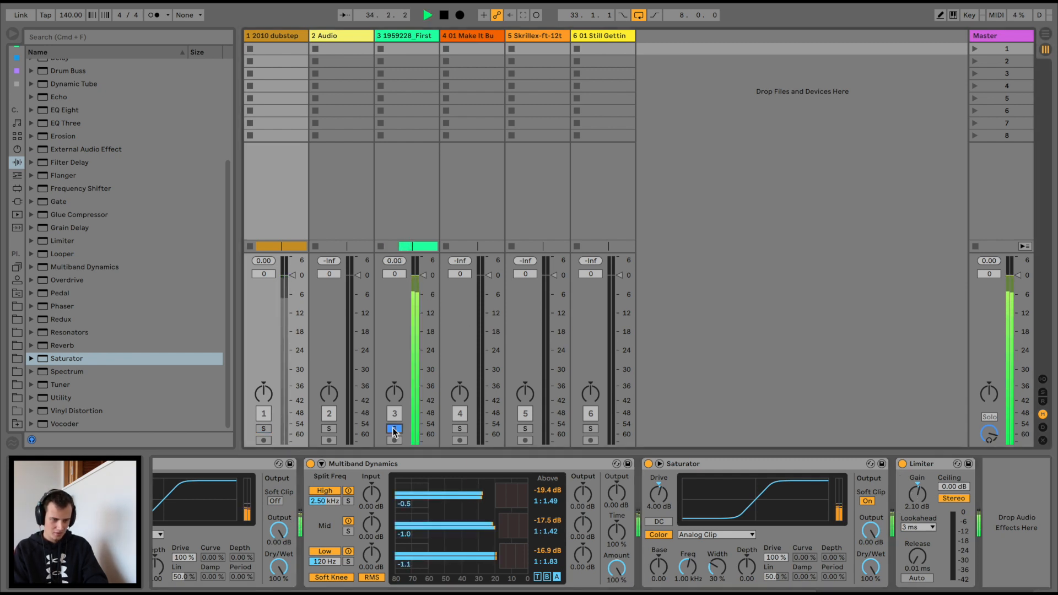
{"action": "key", "text": "space"}
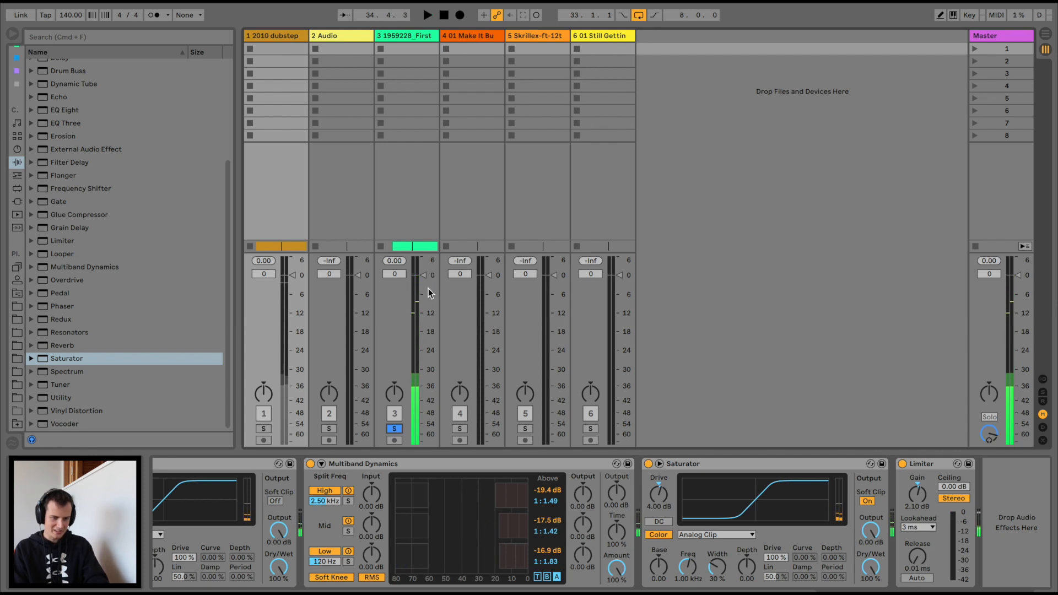
{"action": "key", "text": "space"}
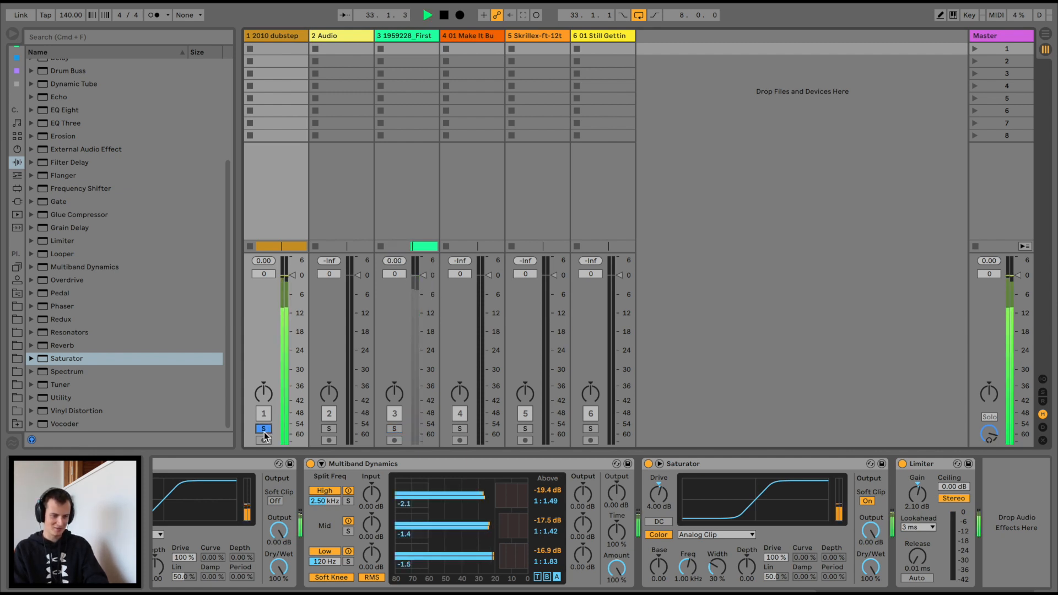
{"action": "key", "text": "space"}
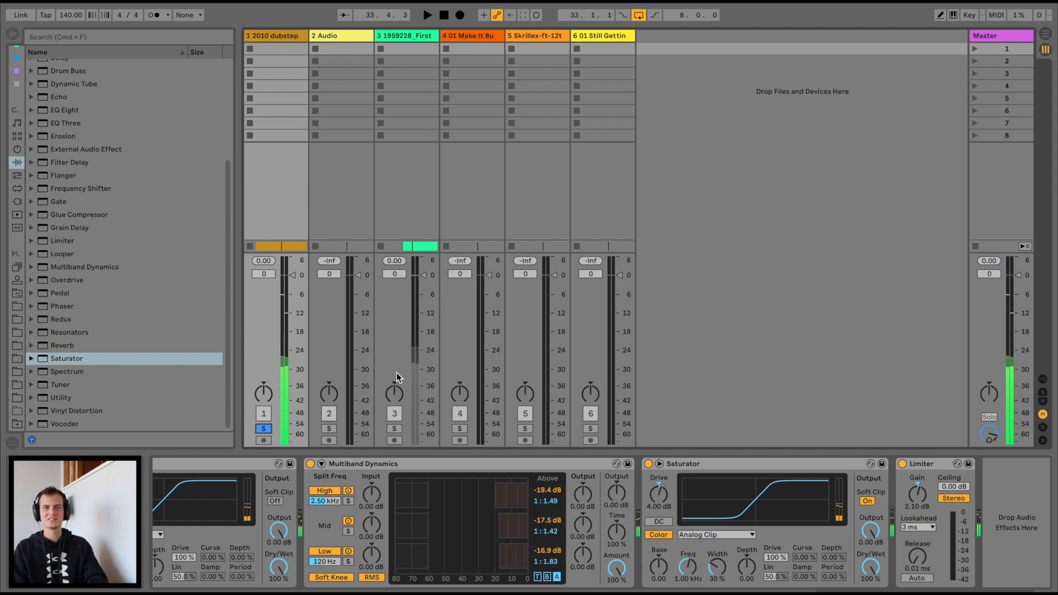
- Play the drop and raise the second Saturator's drive to 6.00 dB
{"action": "left_click", "coordinate": [661, 494]}
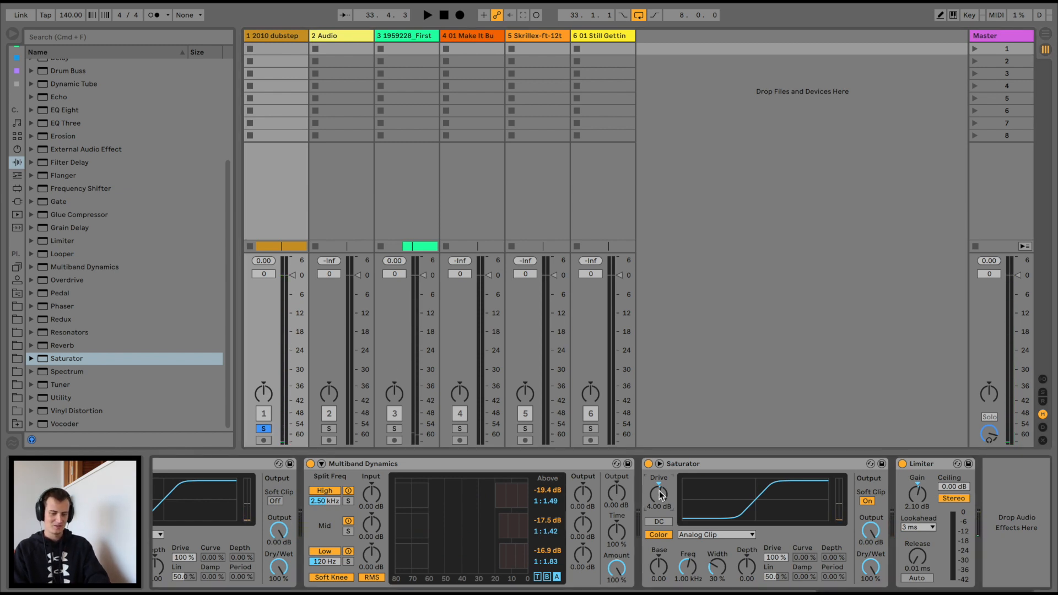
{"action": "key", "text": "space"}
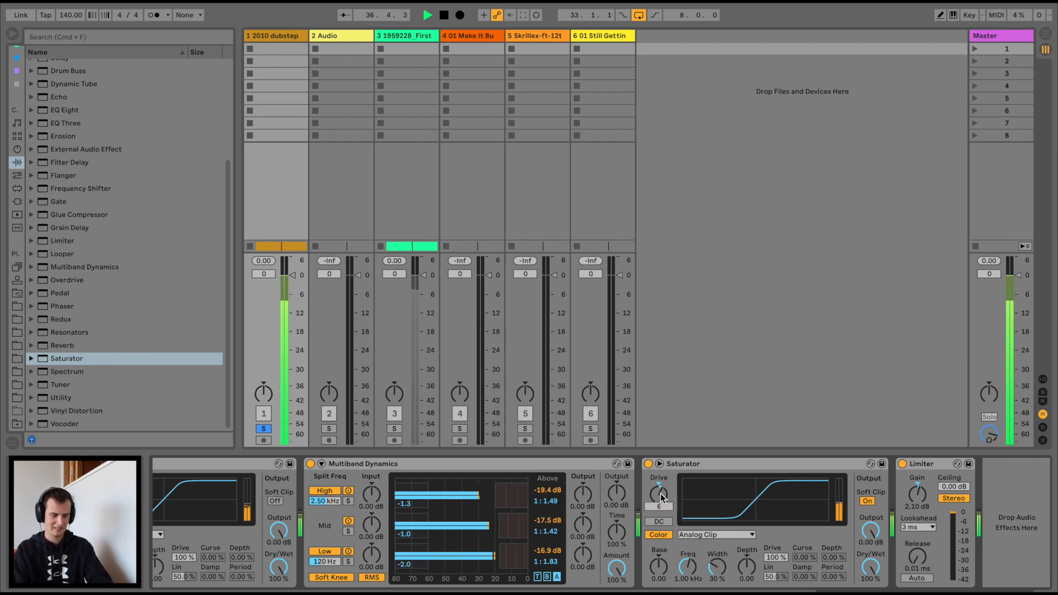
{"action": "key", "text": "space"}
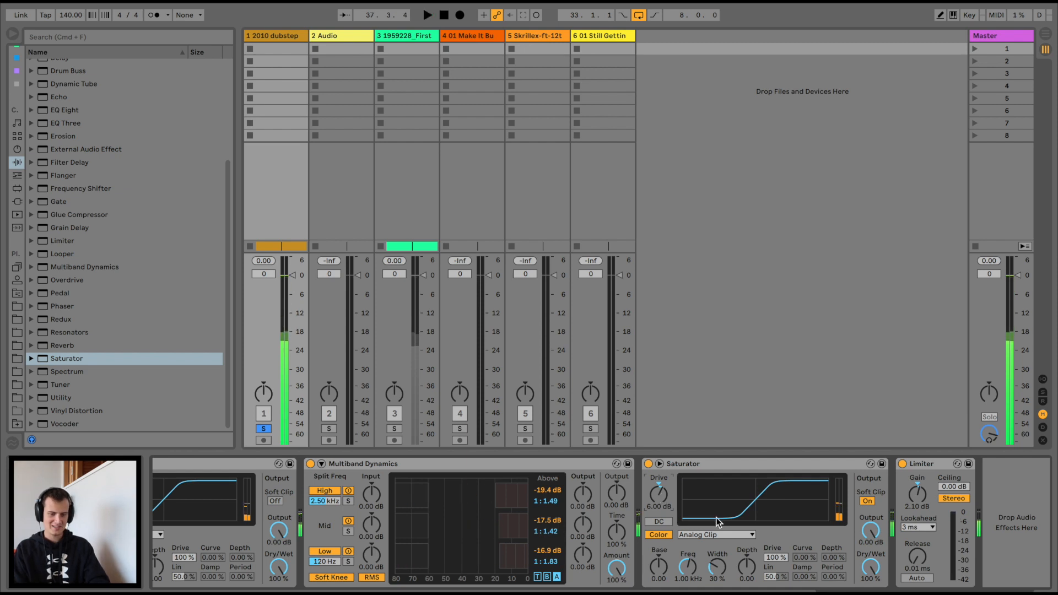
- In Arrangement View, add Multiband Dynamics to the First Of The Year reference track and play it with only the high band soloed
{"action": "key", "text": "Tab"}
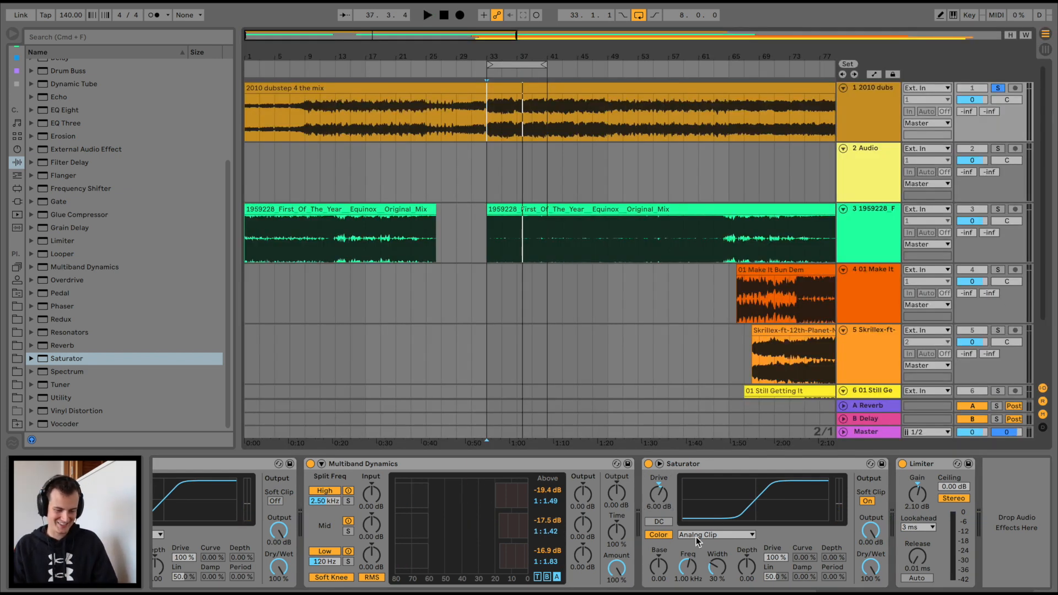
{"action": "left_click_drag", "start_coordinate": [83, 268], "coordinate": [554, 239]}
{"action": "left_click", "coordinate": [484, 238]}
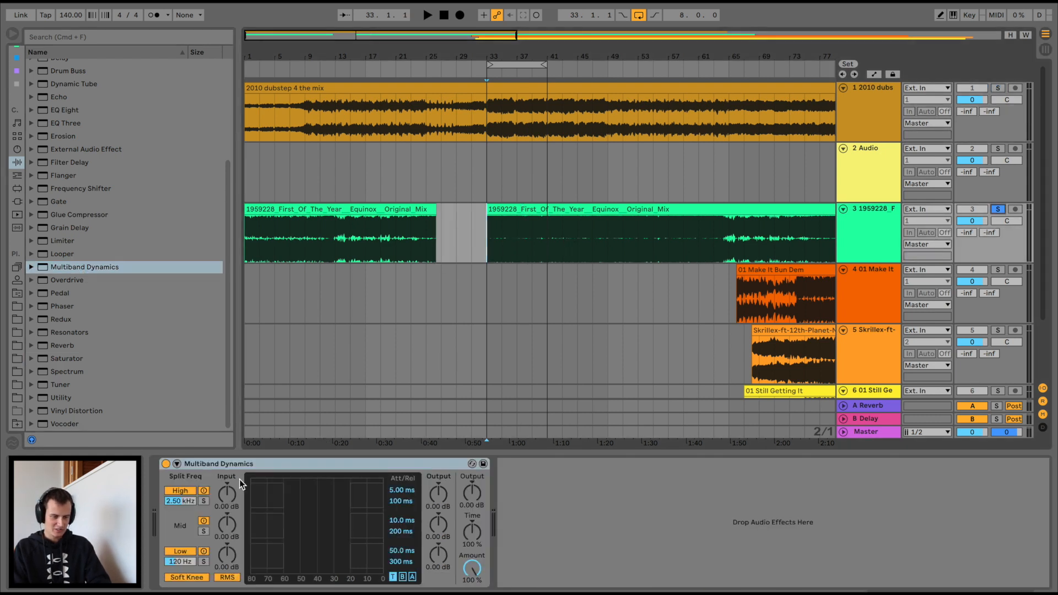
{"action": "left_click", "coordinate": [203, 501]}
{"action": "key", "text": "space"}
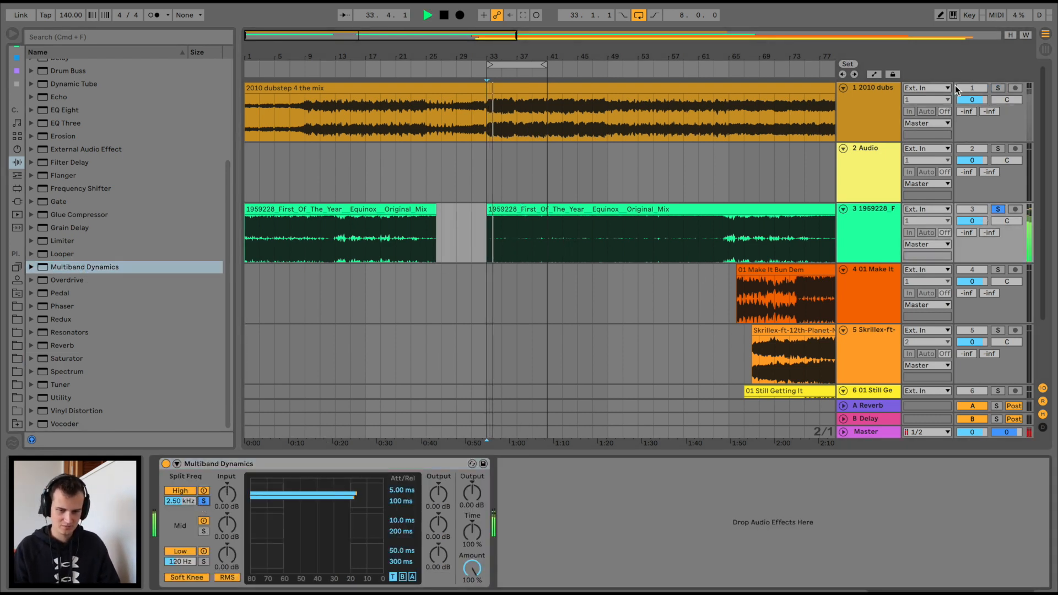
- Solo the 2010 dubstep track and move the First Of The Year track directly beneath it
{"action": "left_click", "coordinate": [881, 95]}
{"action": "left_click", "coordinate": [996, 91]}
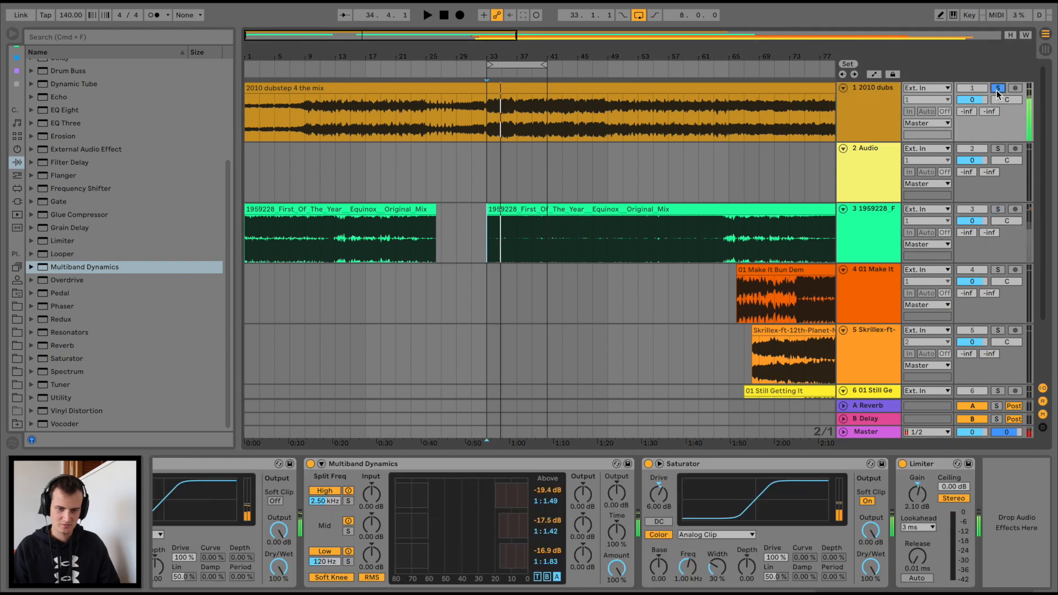
{"action": "left_click_drag", "start_coordinate": [849, 223], "coordinate": [861, 122]}
- Solo the high band in the 2010 dubstep track's Multiband Dynamics and compare its highs with the reference from bar 33
{"action": "left_click", "coordinate": [867, 115]}
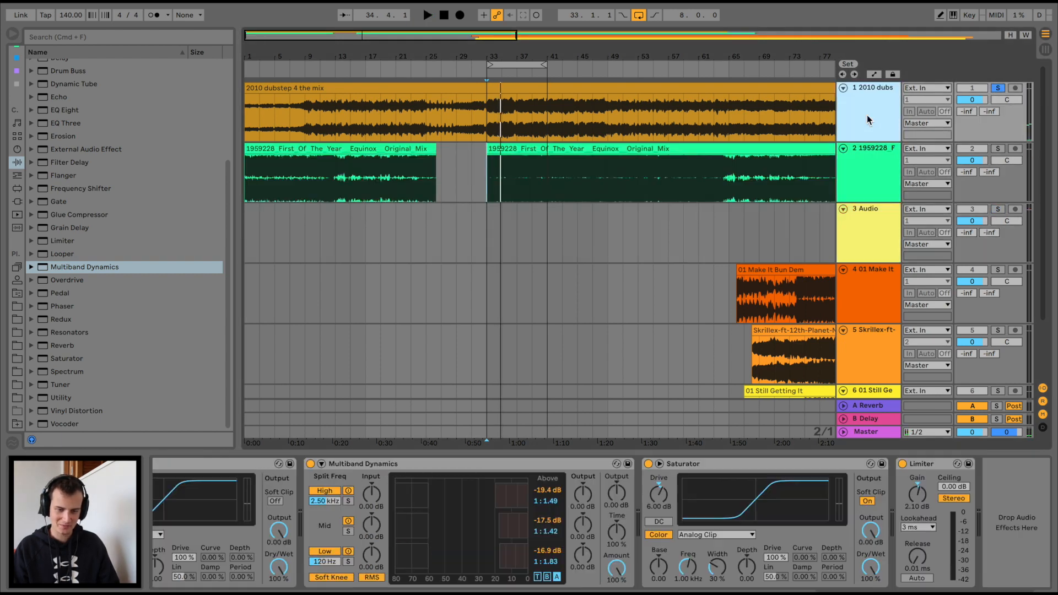
{"action": "double_click", "coordinate": [867, 115]}
{"action": "left_click", "coordinate": [349, 501]}
{"action": "key", "text": "space"}
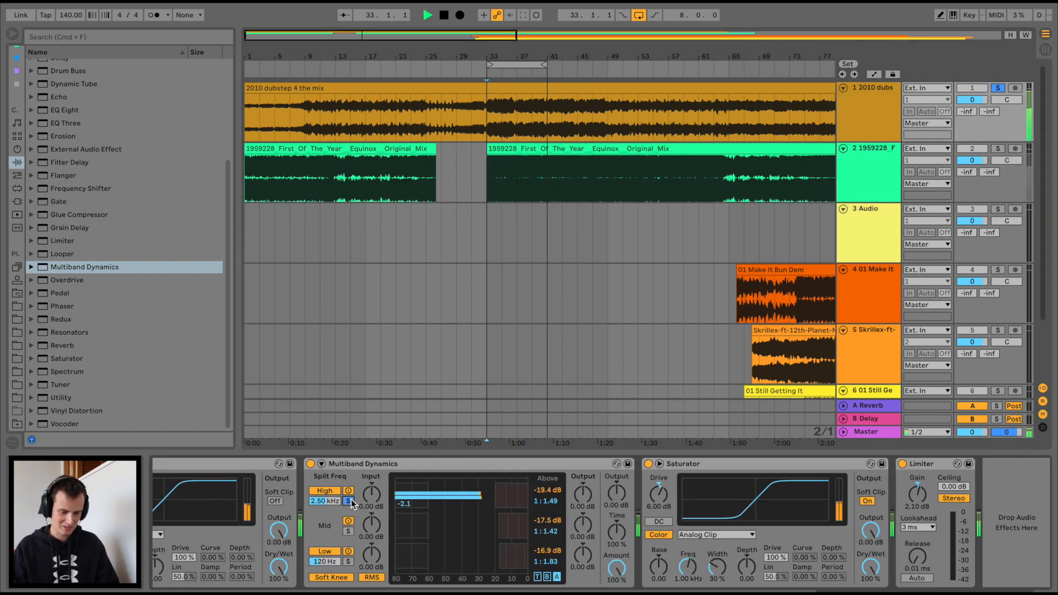
{"action": "left_click", "coordinate": [998, 148]}
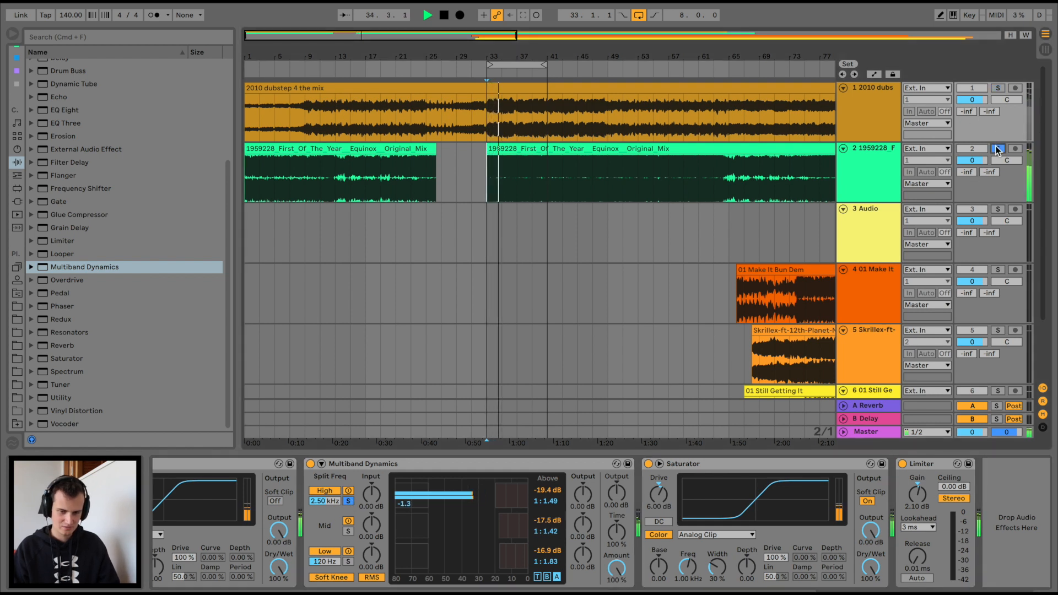
{"action": "left_click", "coordinate": [997, 88]}
{"action": "key", "text": "space"}
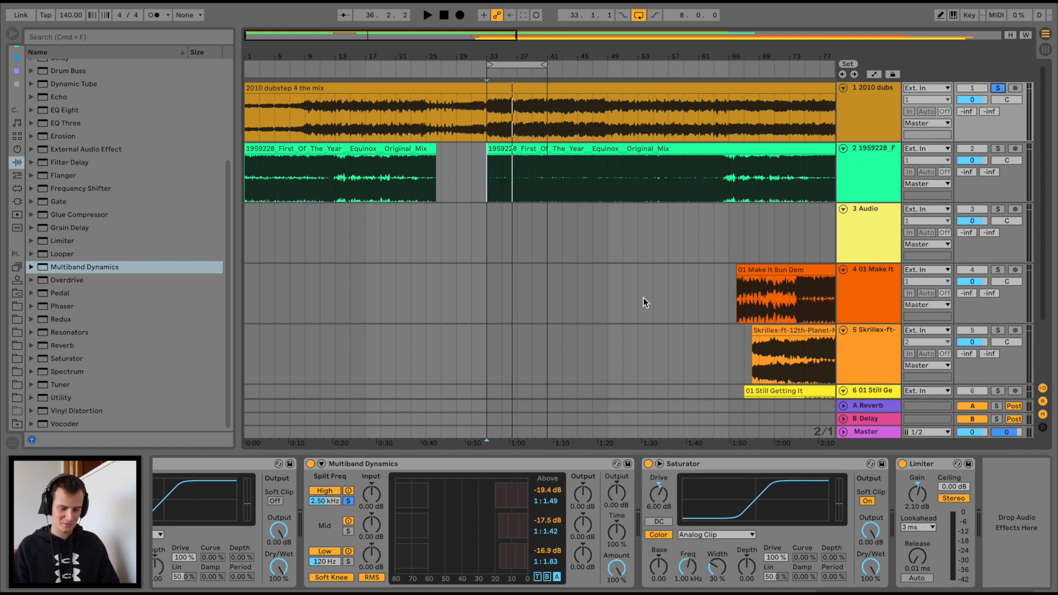
- Set the mix's Multiband Dynamics high band to 10.4 ms attack, 2.10 ms release and 0.90 dB output
{"action": "key", "text": "space"}
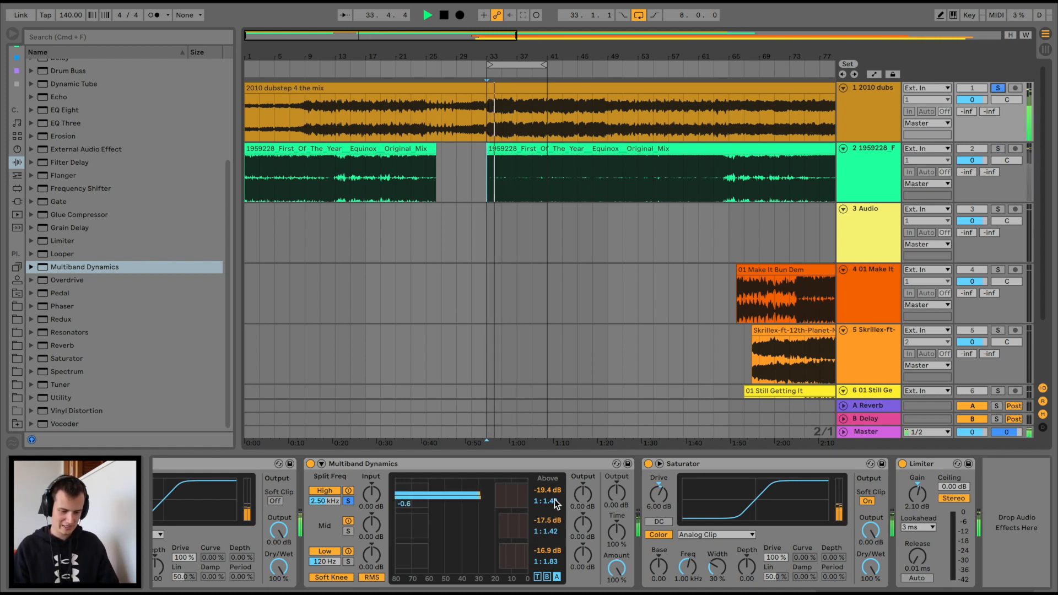
{"action": "key", "text": "space"}
{"action": "left_click", "coordinate": [538, 577]}
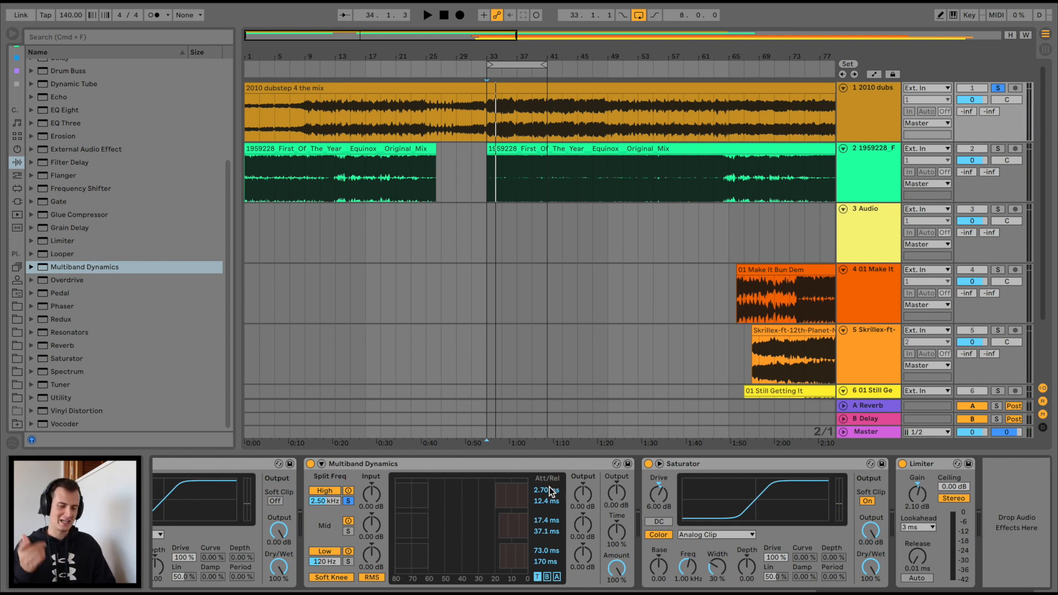
{"action": "key", "text": "space"}
{"action": "left_click_drag", "start_coordinate": [551, 492], "coordinate": [583, 490]}
- Compare the highs with the reference and set the mix's high band to 8.11 ms attack and 1.00 dB output
{"action": "left_click", "coordinate": [998, 149]}
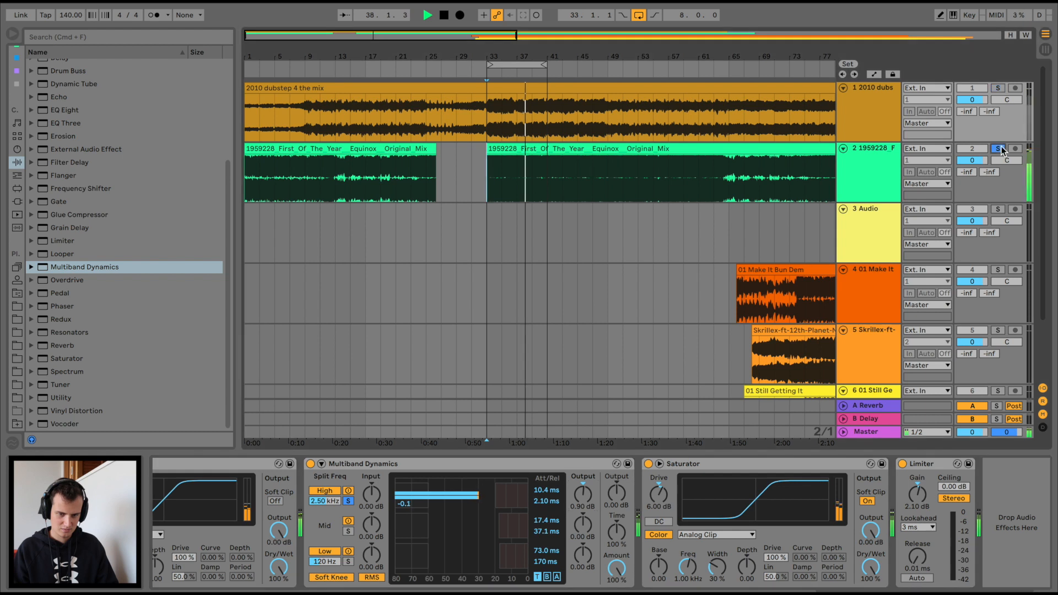
{"action": "left_click", "coordinate": [998, 89]}
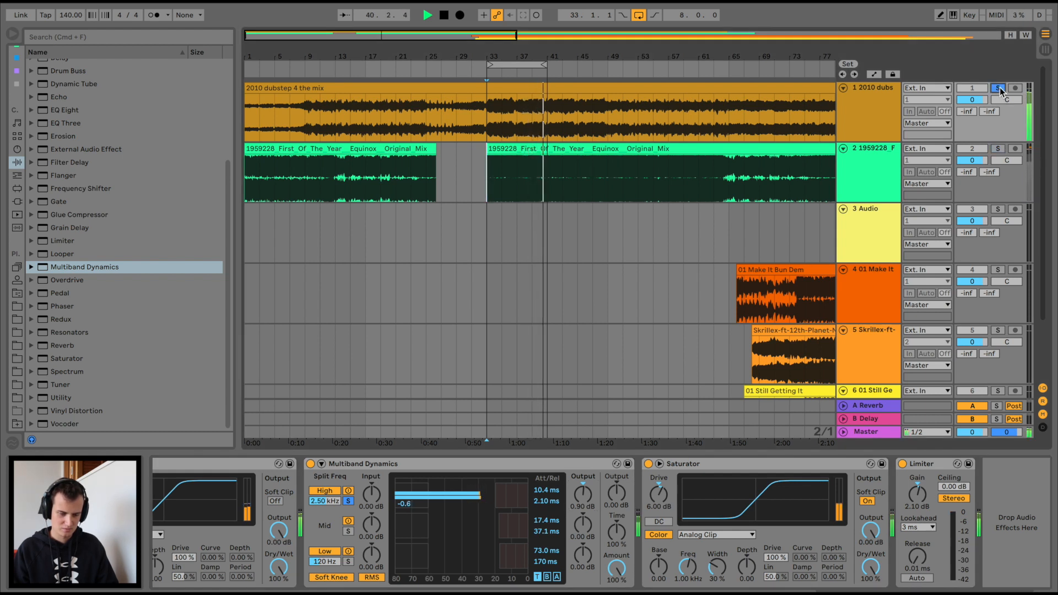
{"action": "left_click_drag", "start_coordinate": [547, 491], "coordinate": [547, 495]}
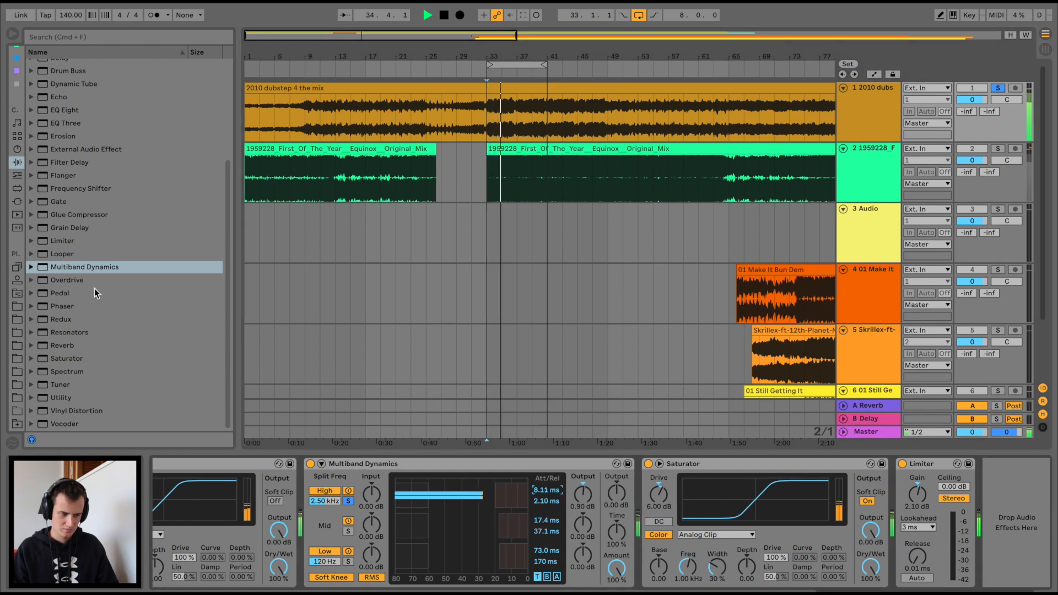
{"action": "scroll", "coordinate": [362, 492], "scroll_direction": "left", "scroll_amount": 5}
{"action": "scroll", "coordinate": [488, 496], "scroll_direction": "right", "scroll_amount": 5}
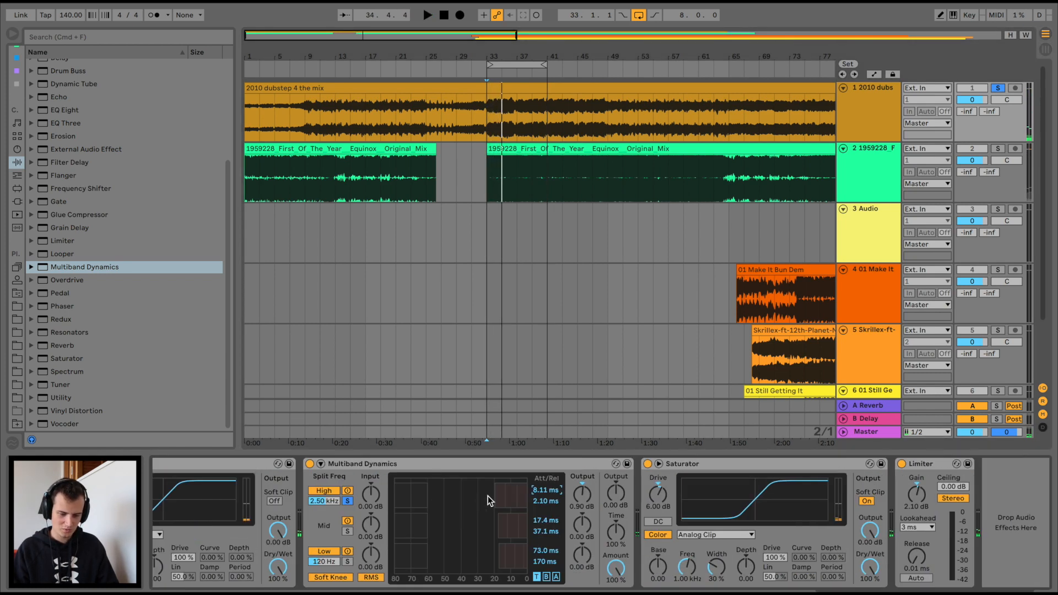
{"action": "key", "text": "space"}
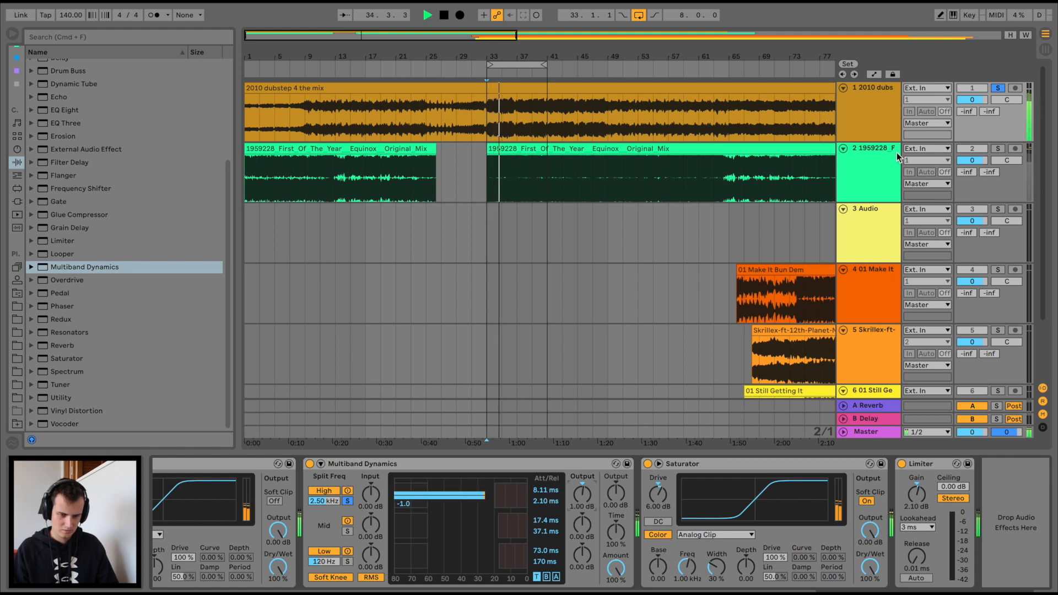
- Recheck the mix's high band against the reference by playing the drop and alternating the soloed track
{"action": "key", "text": "space"}
{"action": "left_click", "coordinate": [999, 149]}
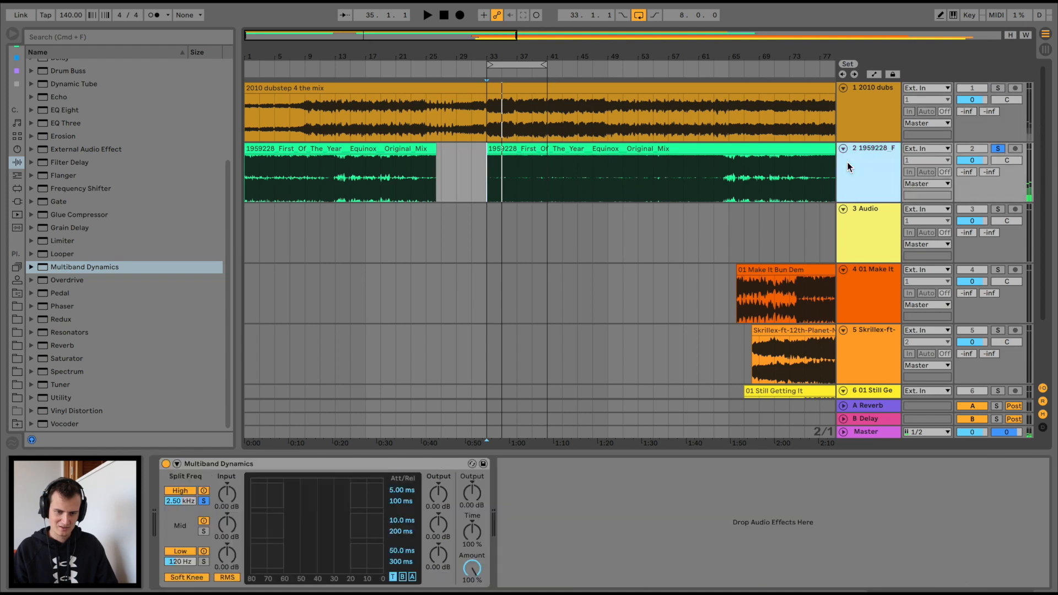
{"action": "key", "text": "space"}
{"action": "left_click", "coordinate": [960, 94]}
{"action": "left_click", "coordinate": [997, 88]}
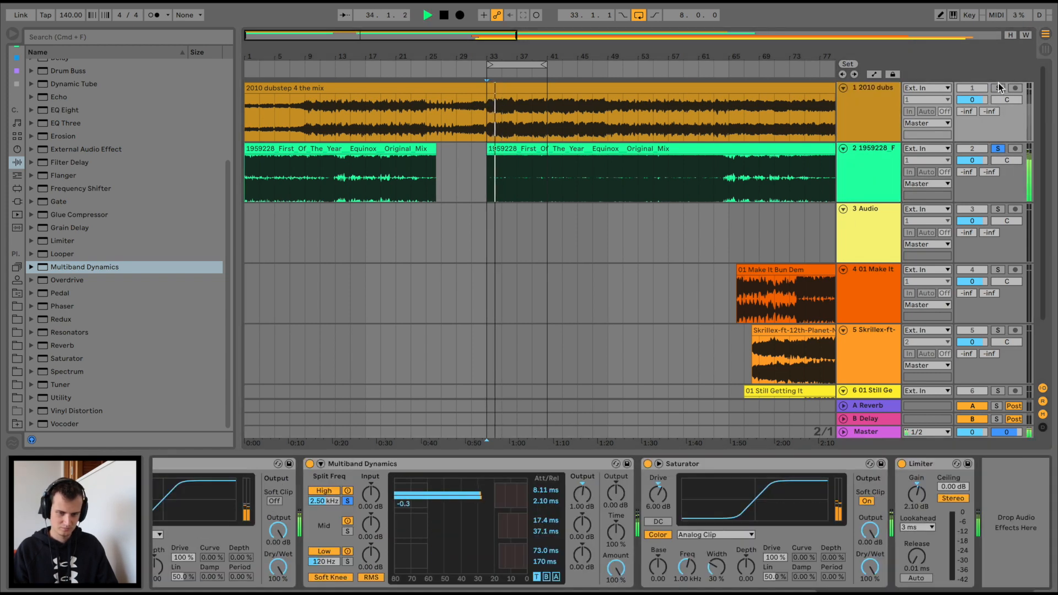
{"action": "key", "text": "space"}
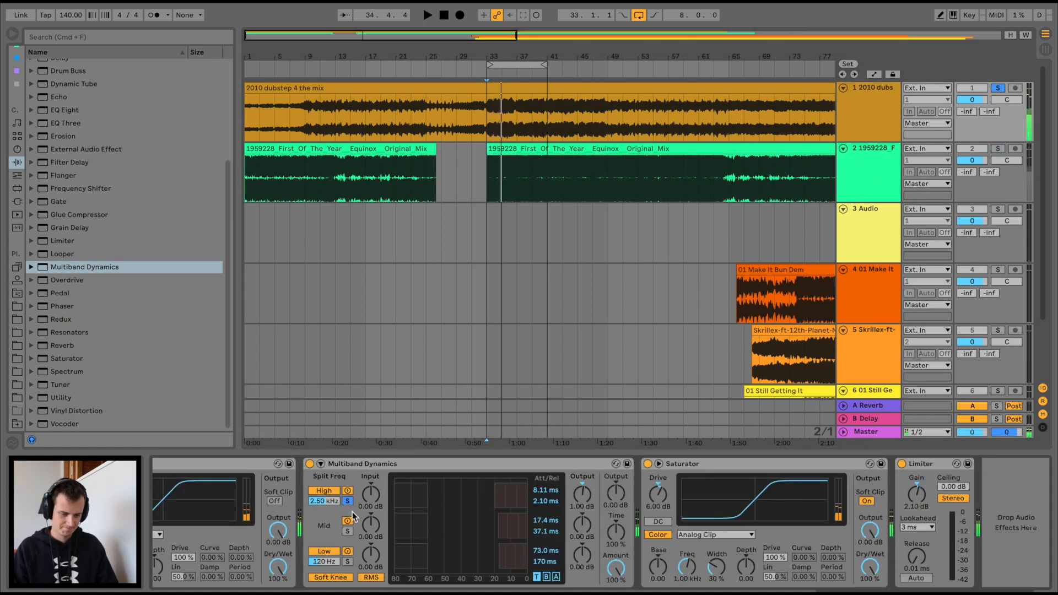
- Play the drop with the Multiband Dynamics mid band soloed and compare the mix's mids with the First Of The Year reference
{"action": "key", "text": "space"}
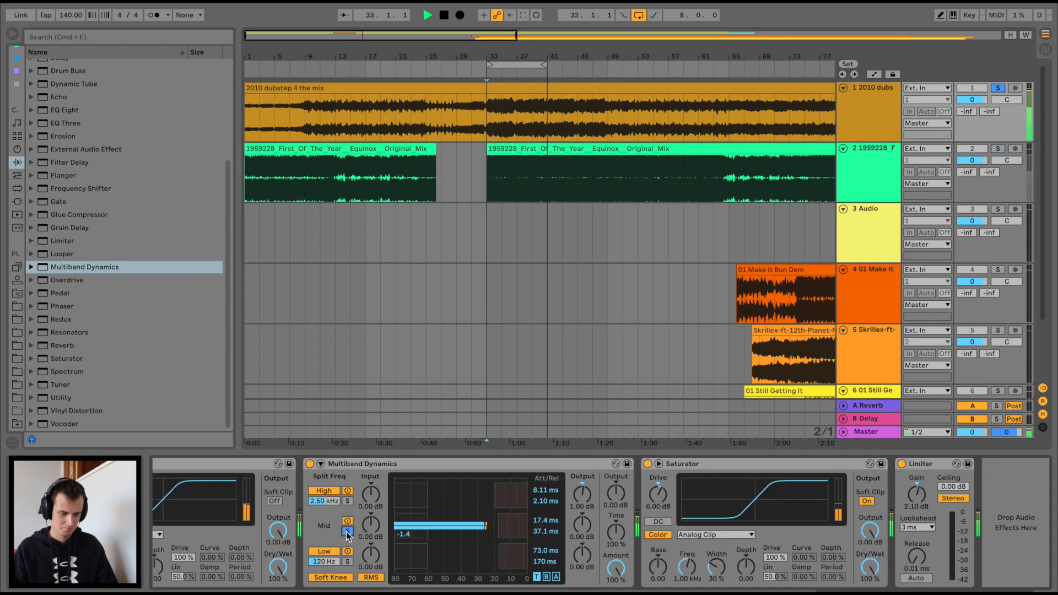
{"action": "left_click", "coordinate": [999, 148]}
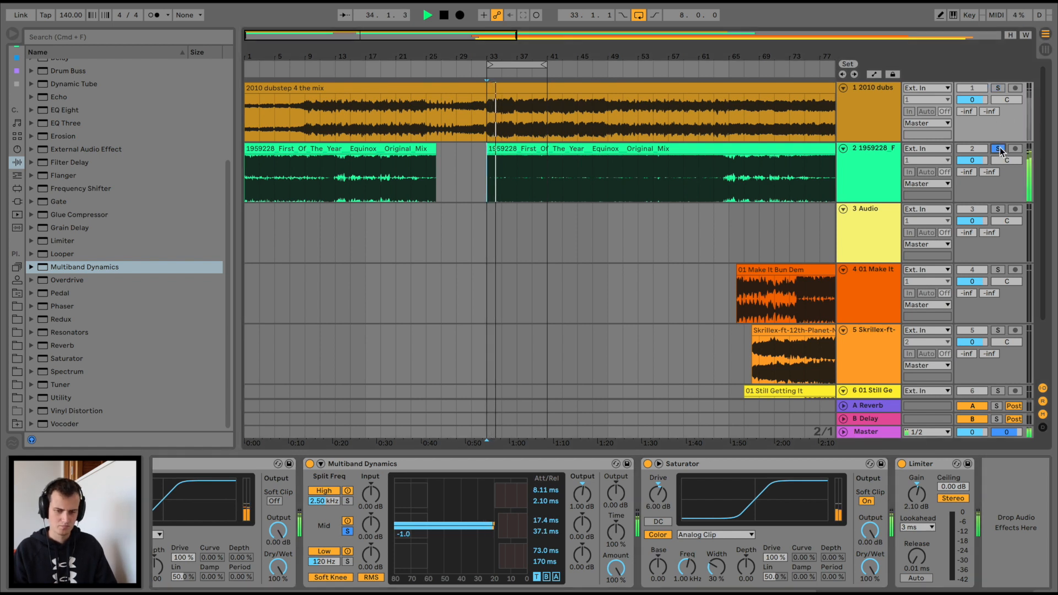
{"action": "left_click", "coordinate": [999, 88]}
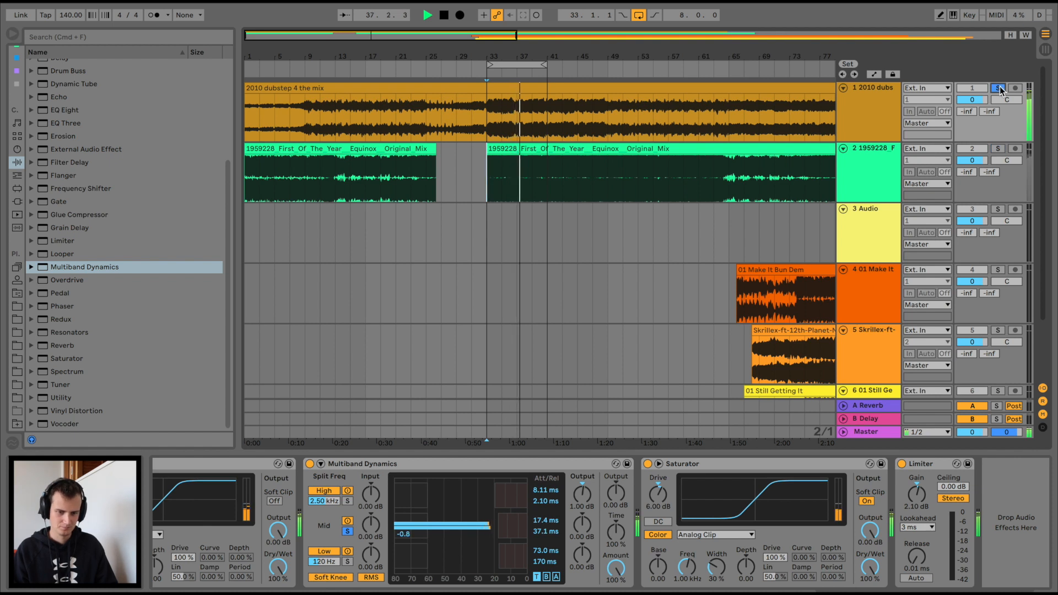
{"action": "key", "text": "space"}
{"action": "key", "text": "space"}
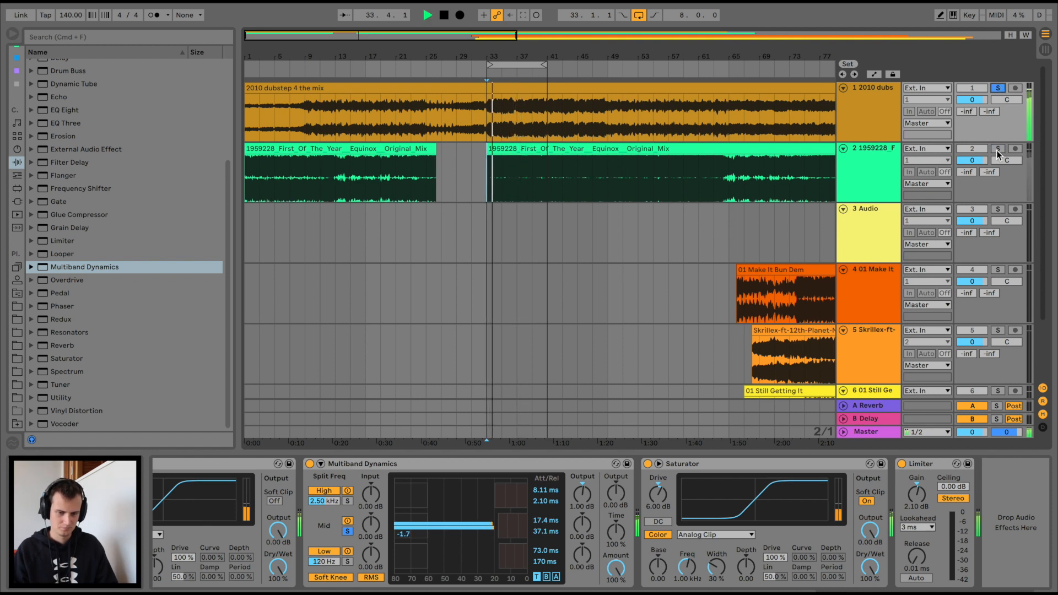
{"action": "key", "text": "space"}
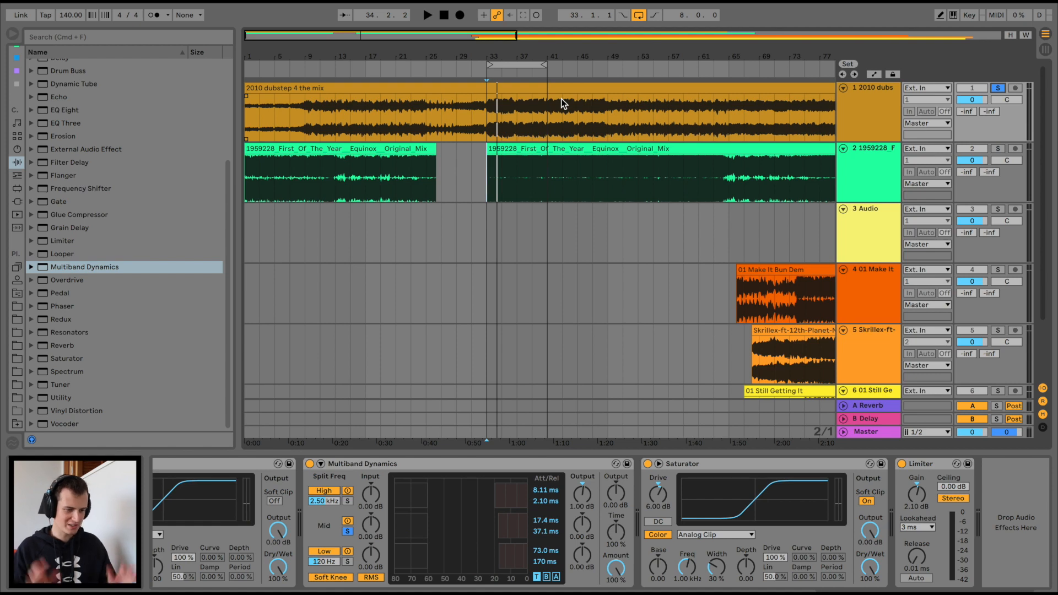
- Insert an EQ Eight before the Multiband Dynamics on the mix track, set it to M/S mode and edit the side channel
{"action": "scroll", "coordinate": [118, 237], "scroll_direction": "up", "scroll_amount": 4}
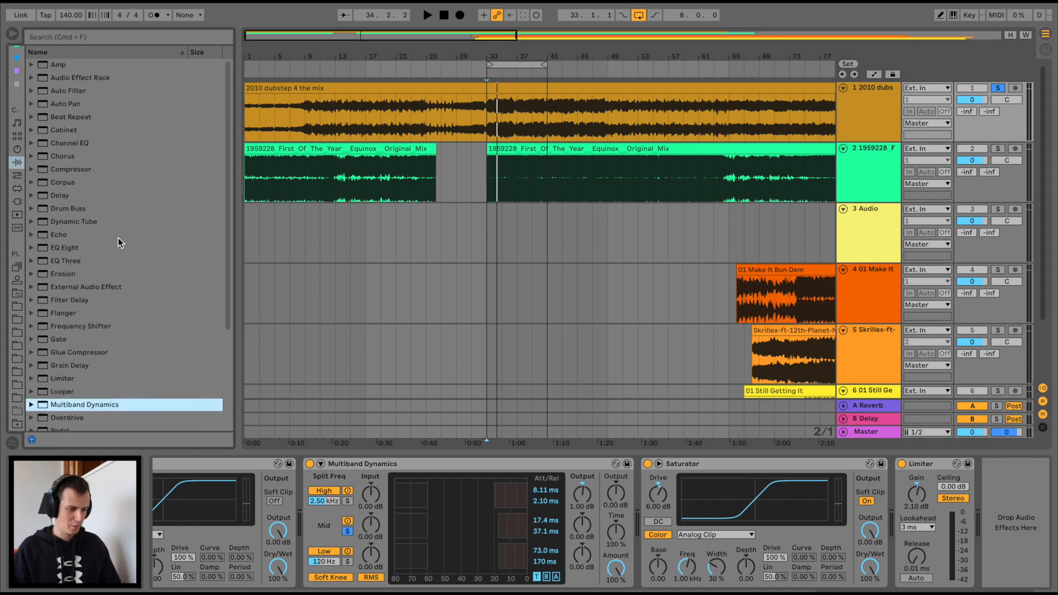
{"action": "left_click", "coordinate": [69, 248]}
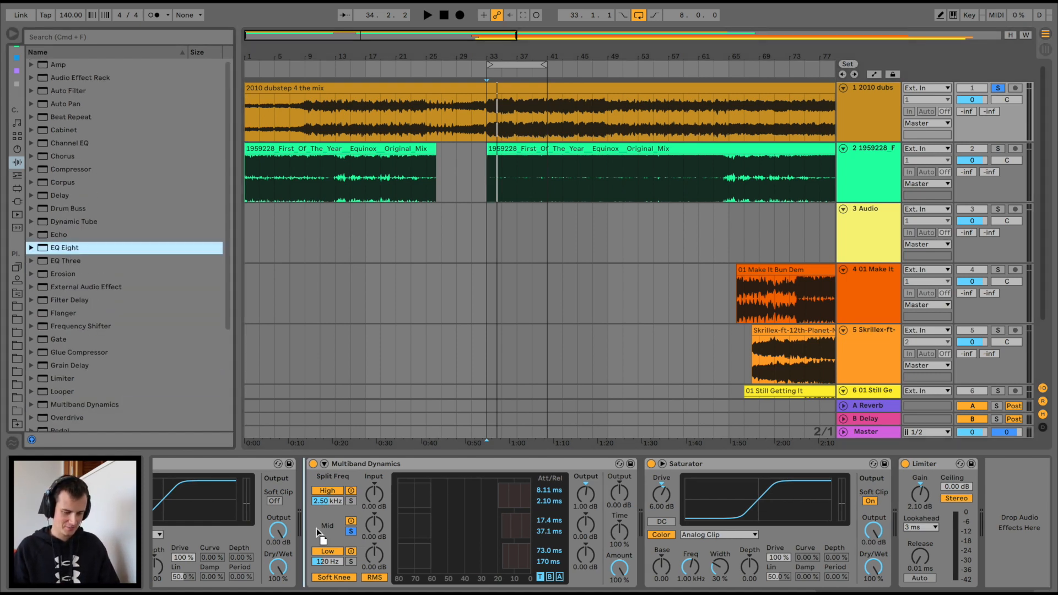
{"action": "left_click_drag", "start_coordinate": [320, 534], "coordinate": [312, 529]}
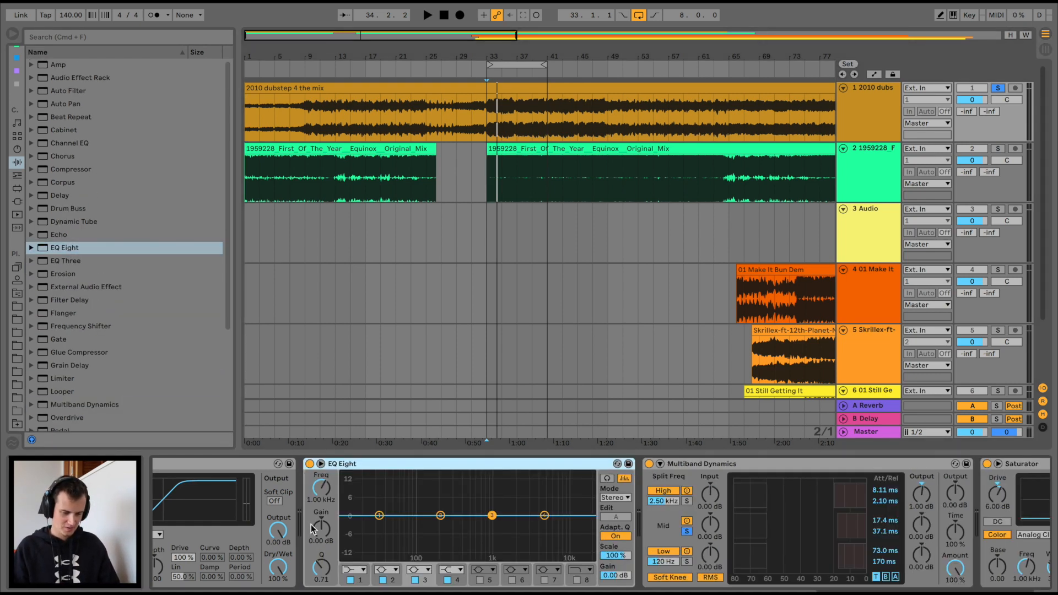
{"action": "left_click", "coordinate": [616, 498]}
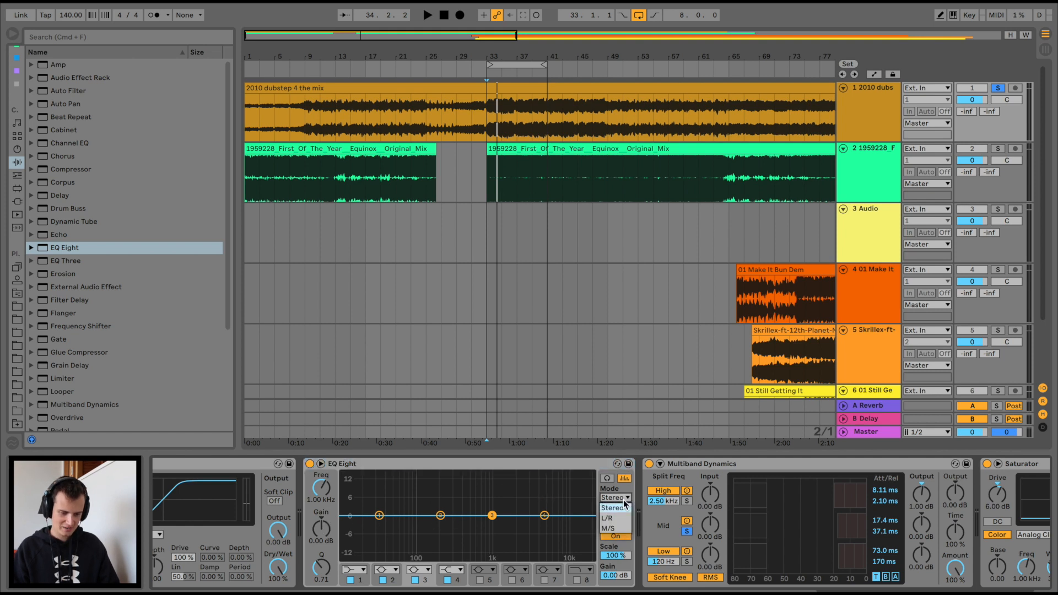
{"action": "left_click", "coordinate": [624, 529]}
{"action": "left_click", "coordinate": [623, 518]}
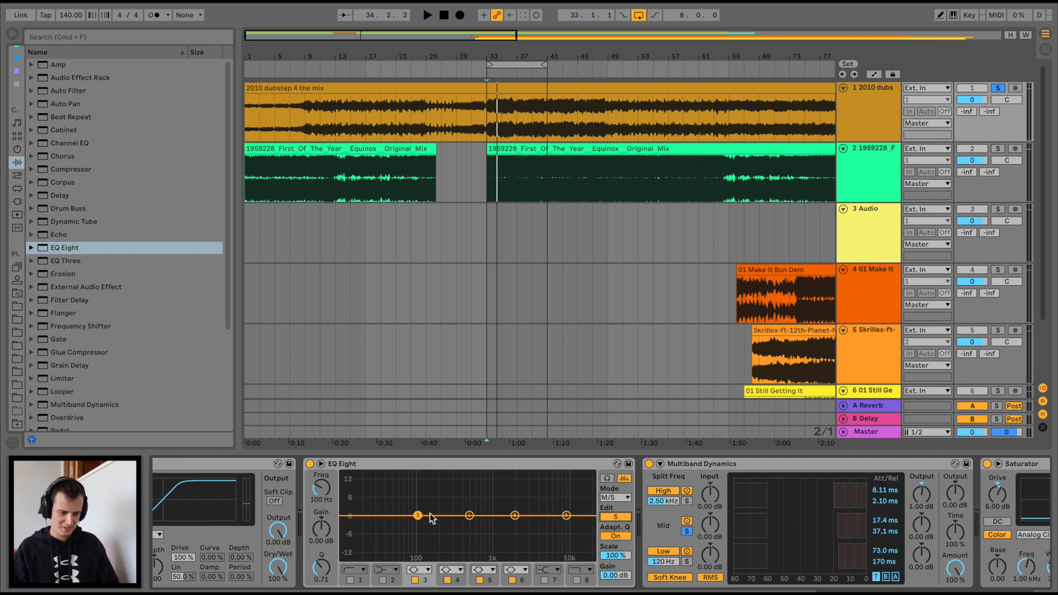
- Boost the side channel by 2.60 dB at 539 Hz with EQ band 4 and compare the mids with the reference
{"action": "key", "text": "space"}
{"action": "mouse_move", "coordinate": [473, 515]}
{"action": "left_mouse_down"}
{"action": "mouse_move", "coordinate": [465, 497]}
{"action": "mouse_move", "coordinate": [473, 508]}
{"action": "left_mouse_up"}
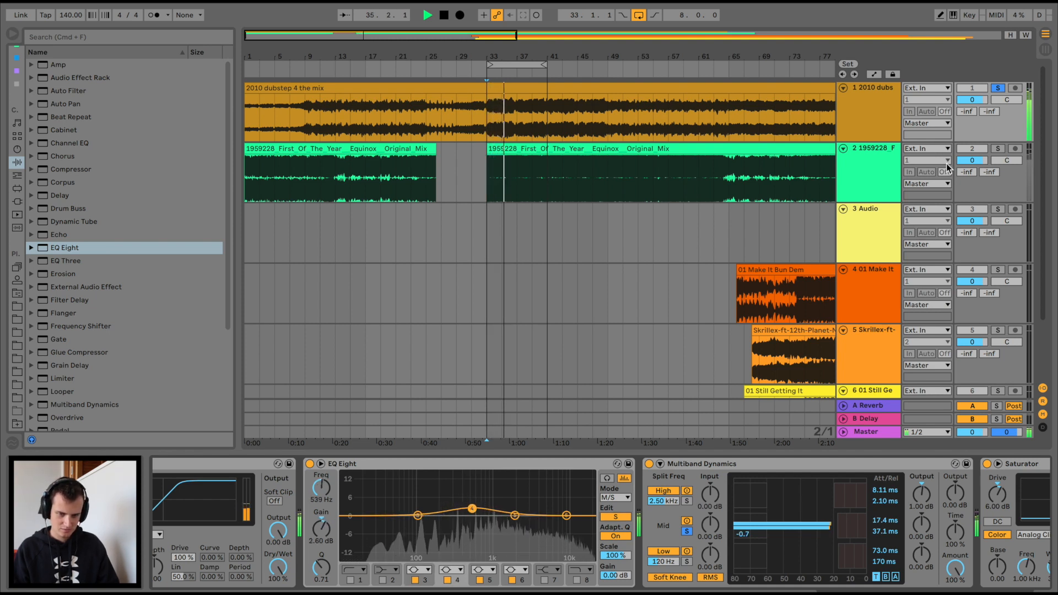
{"action": "left_click", "coordinate": [1003, 147]}
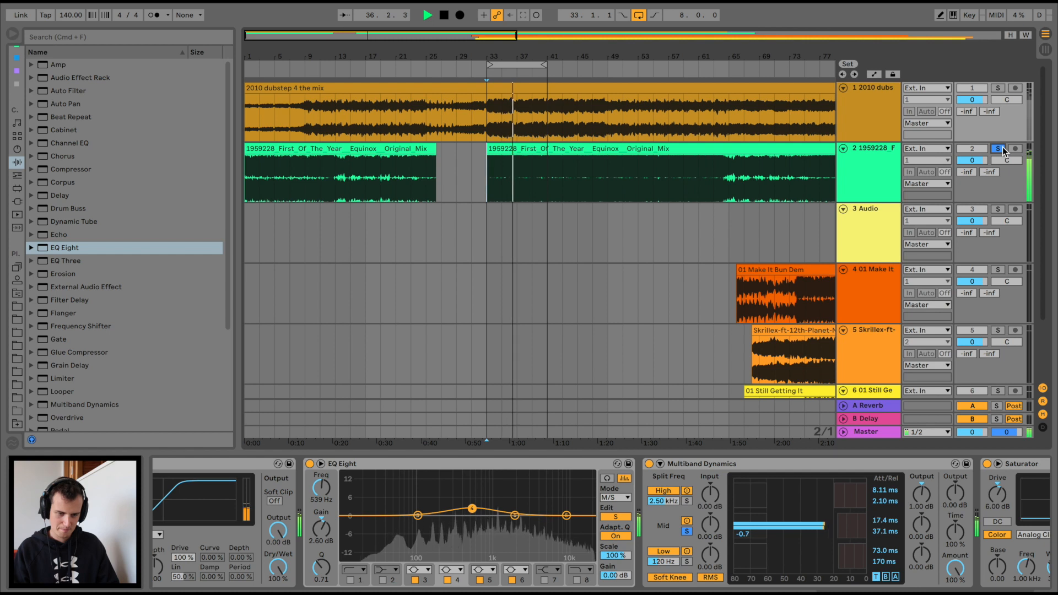
{"action": "key", "text": "space"}
{"action": "key", "text": "space"}
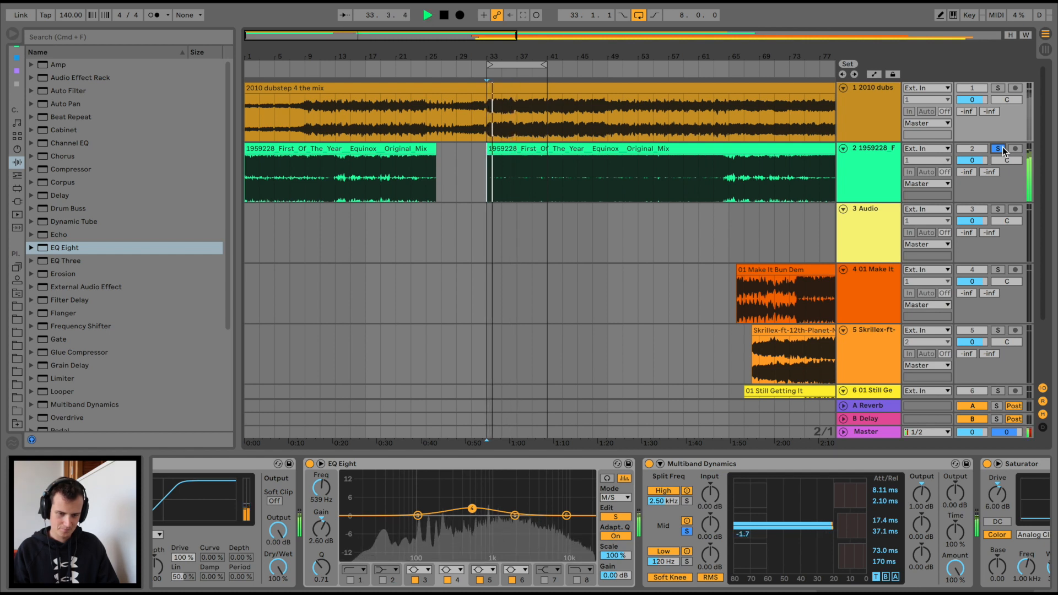
{"action": "left_click", "coordinate": [1002, 88]}
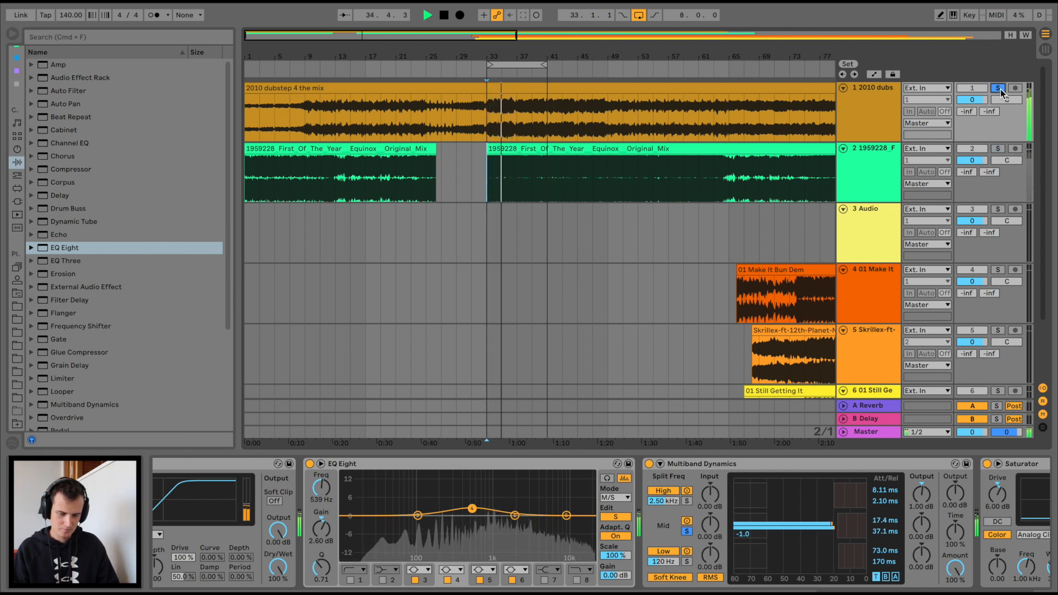
- Boost the side channel by 1.86 dB at about 3.2 kHz with EQ band 5, using a Q of 1.19
{"action": "mouse_move", "coordinate": [515, 515]}
{"action": "left_mouse_down"}
{"action": "mouse_move", "coordinate": [534, 494]}
{"action": "mouse_move", "coordinate": [517, 507]}
{"action": "mouse_move", "coordinate": [529, 511]}
{"action": "left_mouse_up"}
{"action": "left_click_drag", "start_coordinate": [333, 572], "coordinate": [333, 557]}
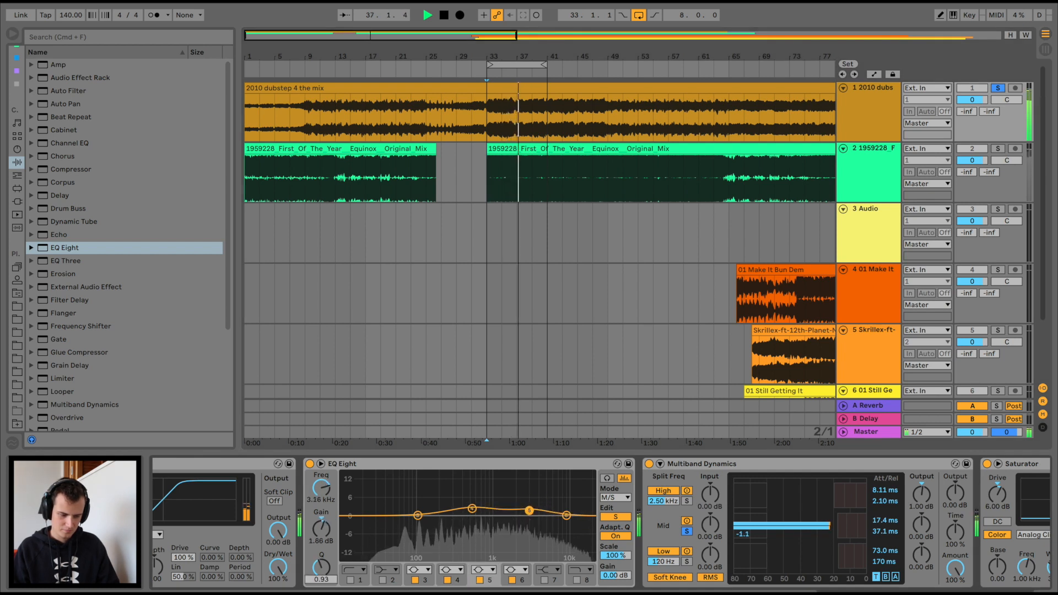
{"action": "key", "text": "space"}
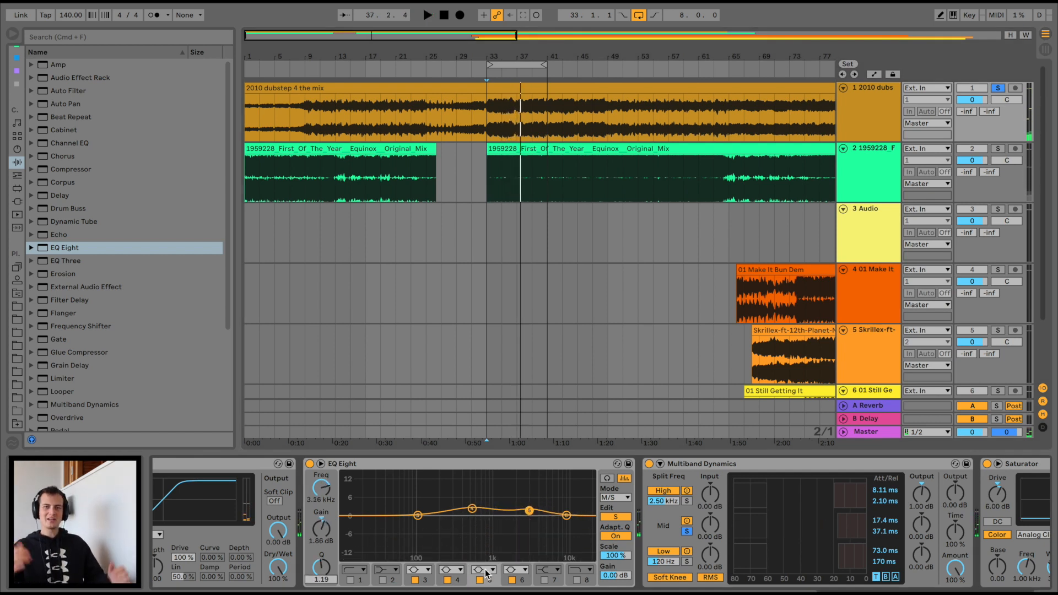
- Solo the reference track with its Multiband Dynamics low band isolated and play the drop
{"action": "left_click", "coordinate": [998, 149]}
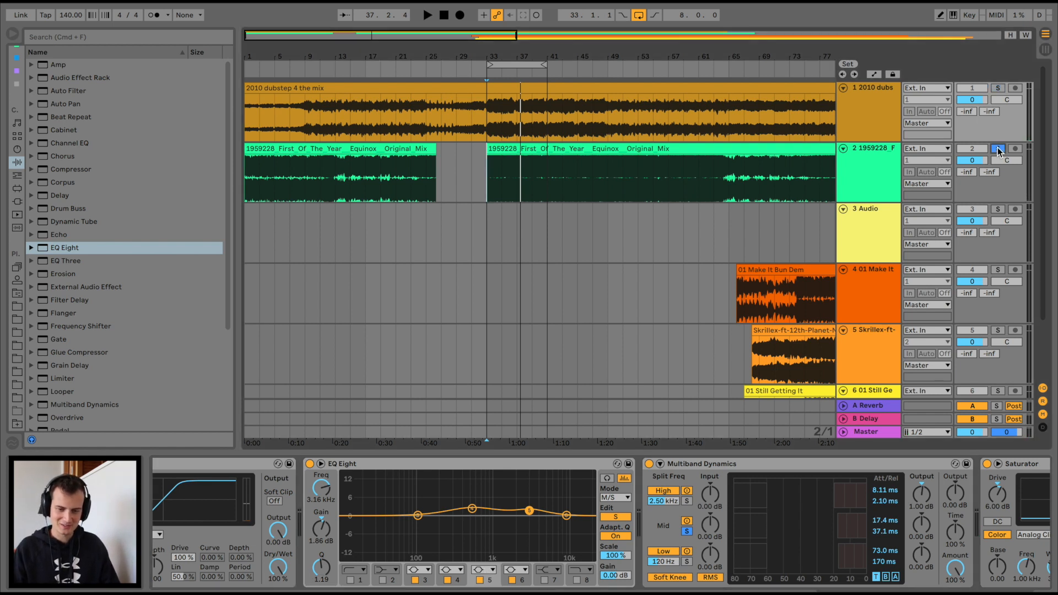
{"action": "left_click", "coordinate": [898, 158]}
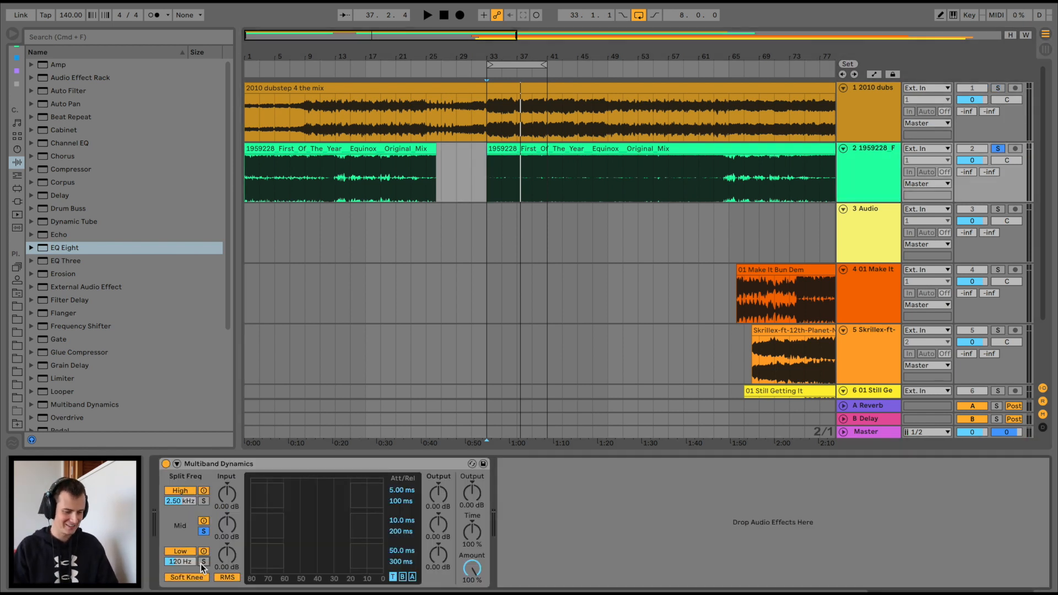
{"action": "left_click", "coordinate": [204, 562]}
{"action": "key", "text": "space"}
- Solo the mix track with its Multiband Dynamics low band isolated and play the drop from bar 33
{"action": "left_click", "coordinate": [891, 117]}
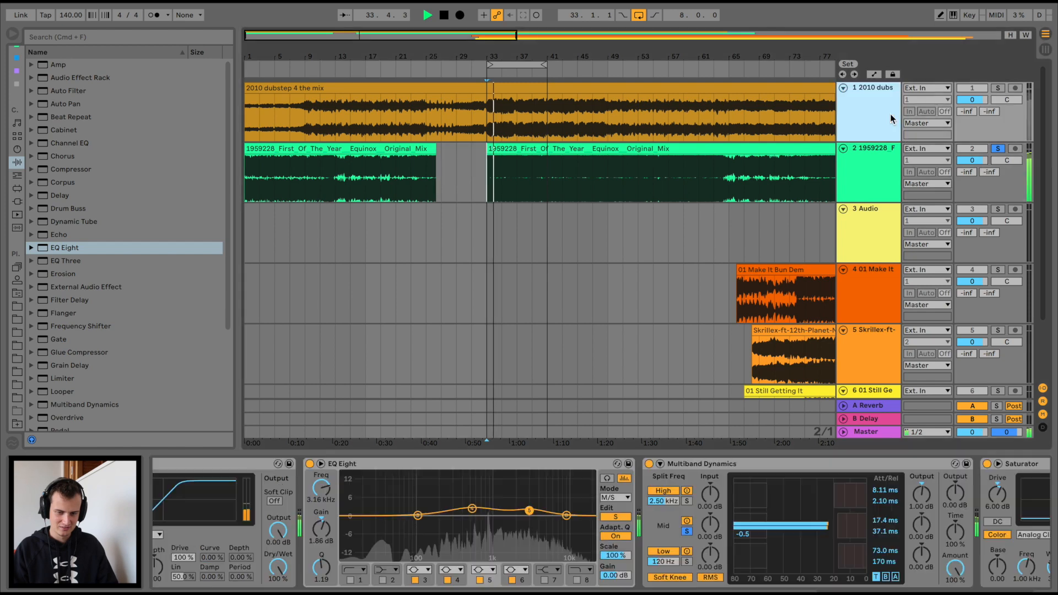
{"action": "left_click", "coordinate": [998, 88]}
{"action": "left_click", "coordinate": [879, 103]}
{"action": "key", "text": "space"}
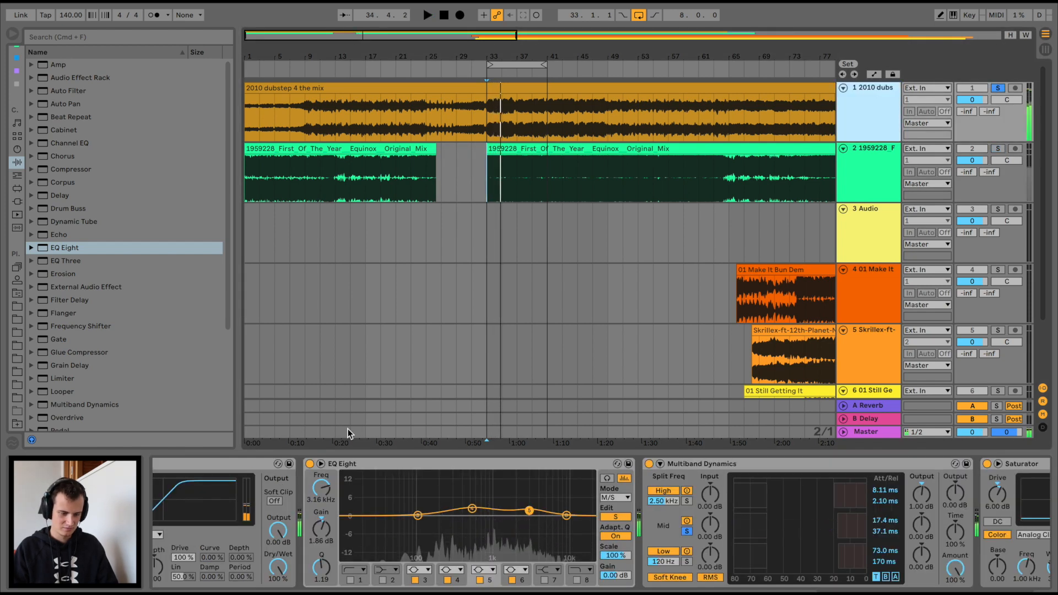
{"action": "left_click", "coordinate": [688, 561]}
{"action": "key", "text": "space"}
{"action": "scroll", "coordinate": [742, 546], "scroll_direction": "right", "scroll_amount": 5}
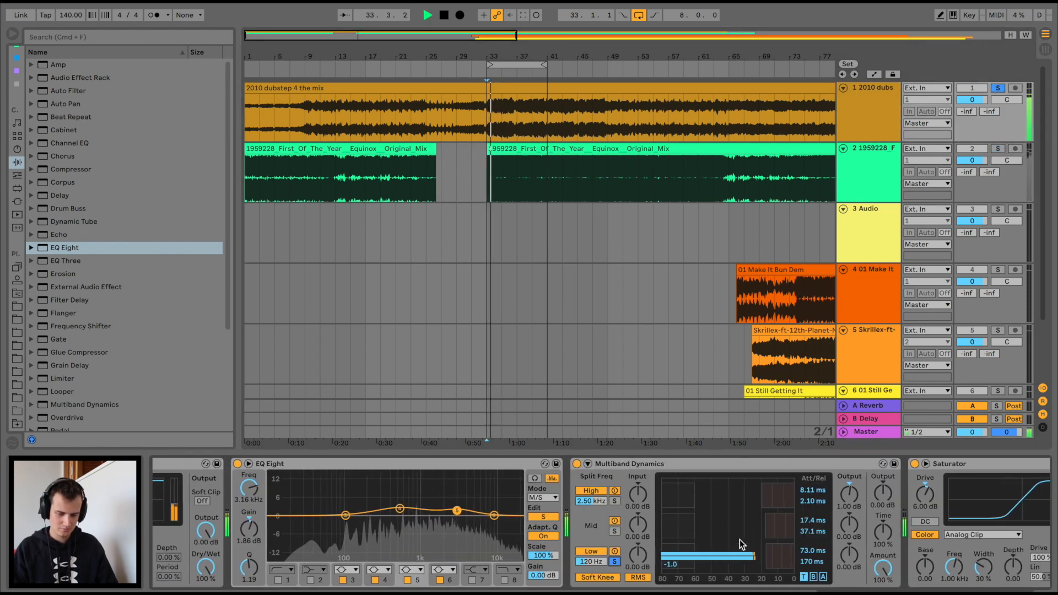
- Compare the lows with the reference and set the mix's Multiband Dynamics output to 0.20 dB low and 0.10 dB mid
{"action": "left_click", "coordinate": [998, 148]}
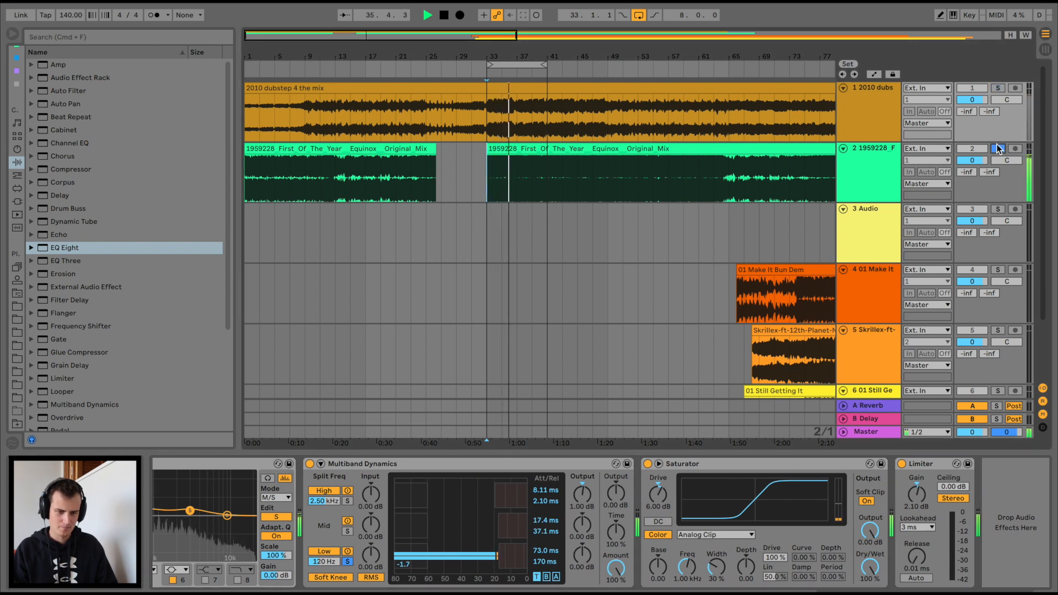
{"action": "left_click", "coordinate": [1002, 91]}
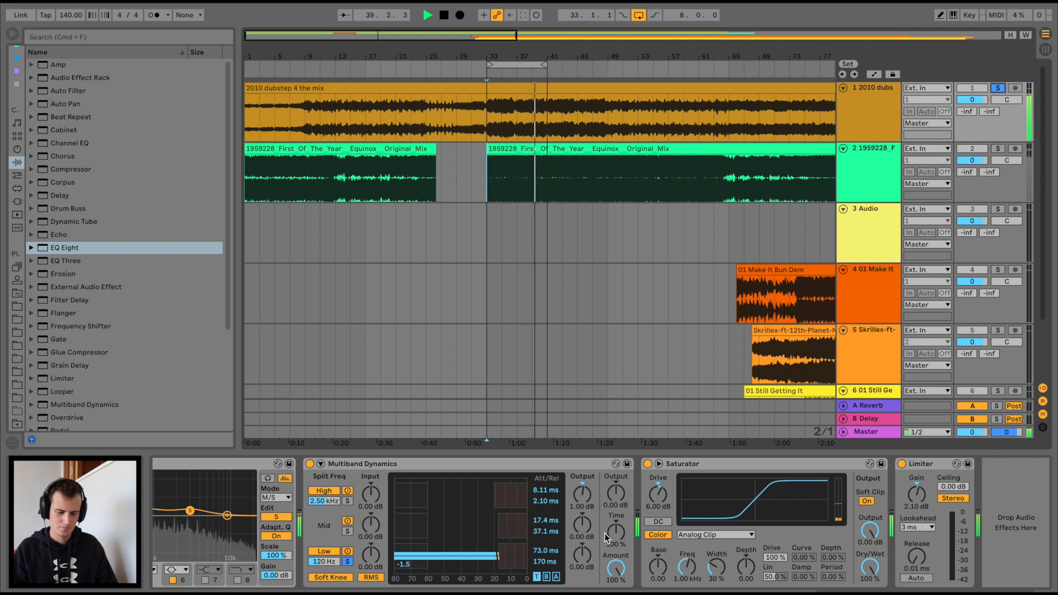
{"action": "left_click_drag", "start_coordinate": [584, 554], "coordinate": [583, 533]}
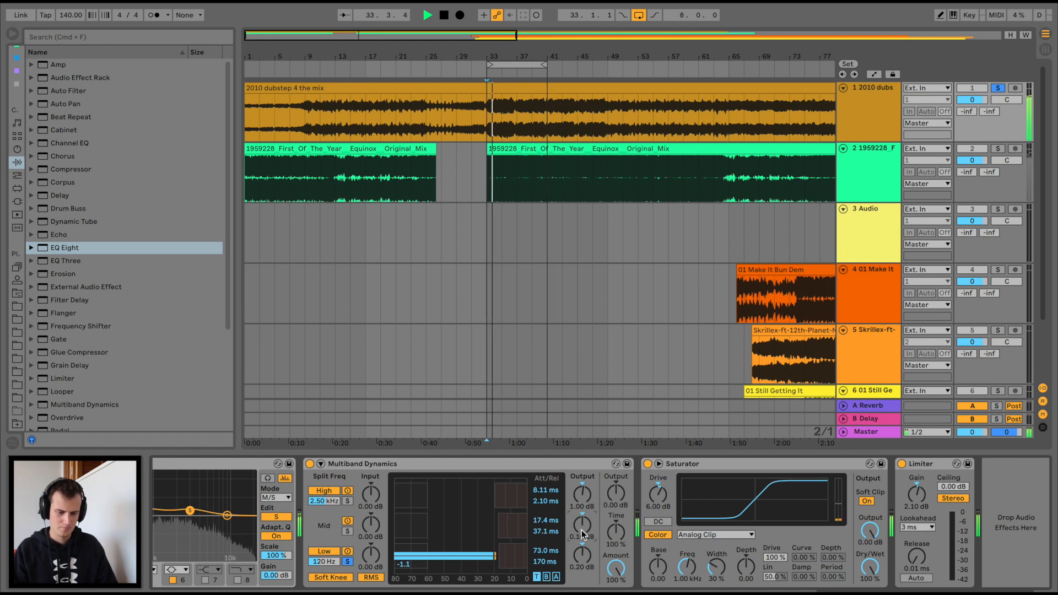
{"action": "key", "text": "space"}
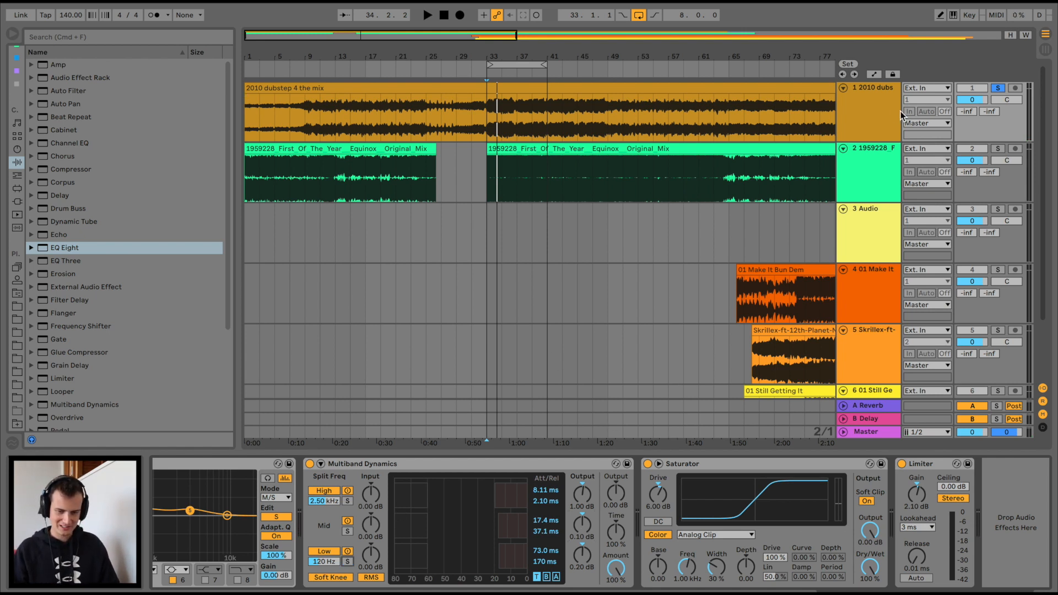
- Turn off the low-band solo in the reference's Multiband Dynamics and return to the mix track's effects
{"action": "left_click", "coordinate": [868, 112]}
{"action": "left_click", "coordinate": [868, 168]}
{"action": "left_click", "coordinate": [203, 562]}
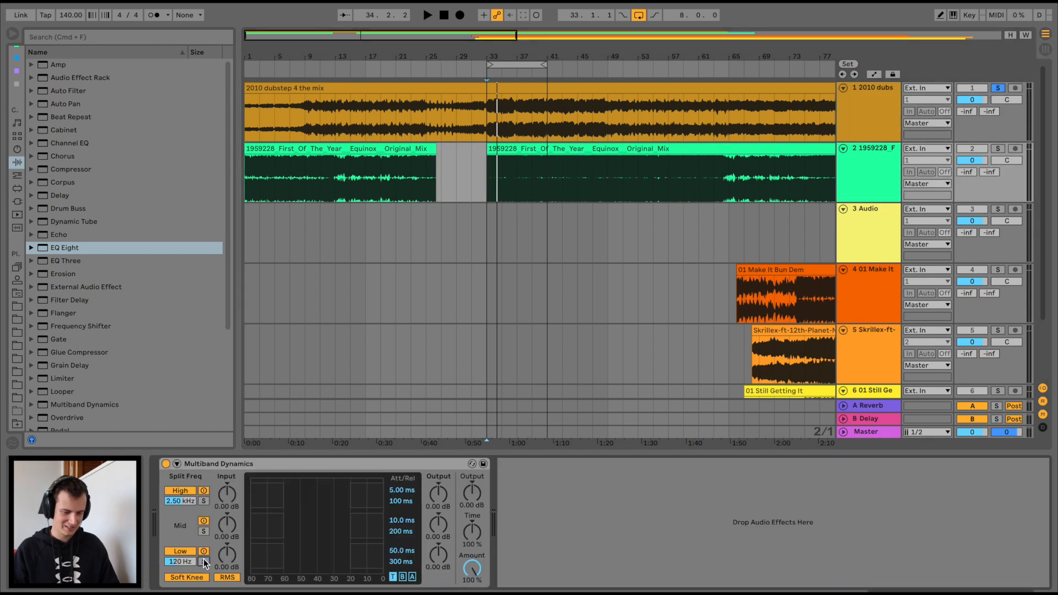
{"action": "left_click", "coordinate": [855, 106]}
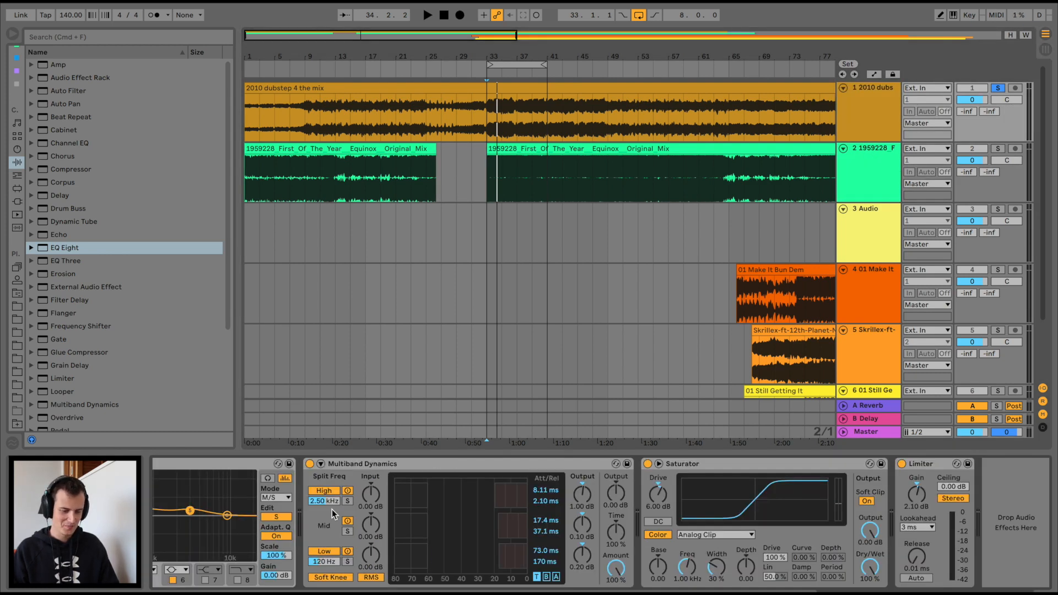
- Play the full-range mix and set the mid band's attack in its Multiband Dynamics to 282 ms
{"action": "scroll", "coordinate": [391, 520], "scroll_direction": "left", "scroll_amount": 10}
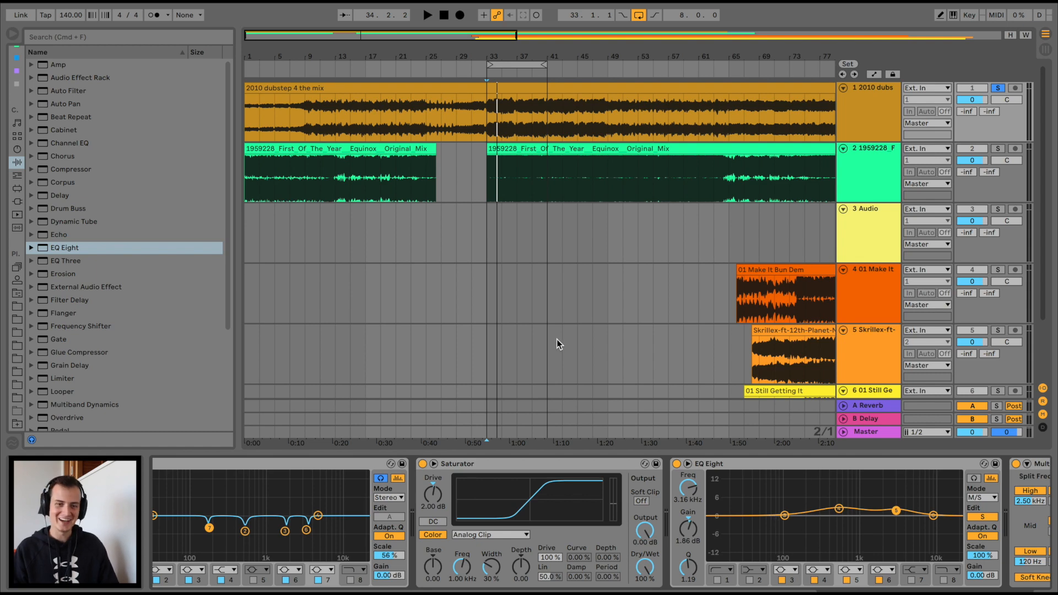
{"action": "key", "text": "space"}
{"action": "scroll", "coordinate": [726, 517], "scroll_direction": "right", "scroll_amount": 4}
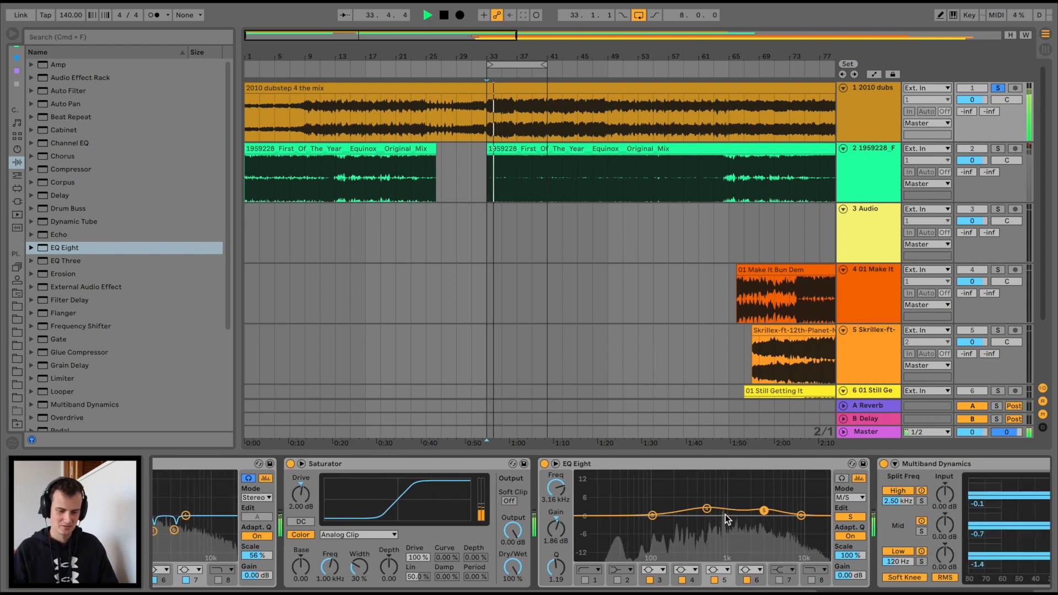
{"action": "scroll", "coordinate": [725, 518], "scroll_direction": "right", "scroll_amount": 5}
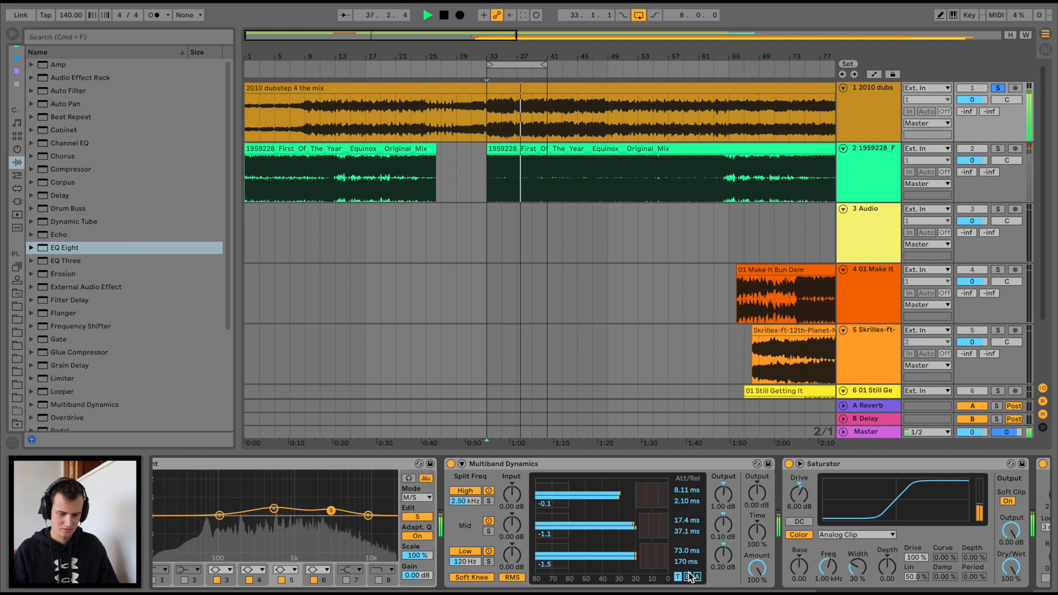
{"action": "mouse_move", "coordinate": [687, 521]}
{"action": "left_mouse_down"}
{"action": "mouse_move", "coordinate": [687, 474]}
{"action": "mouse_move", "coordinate": [687, 538]}
{"action": "left_mouse_up"}
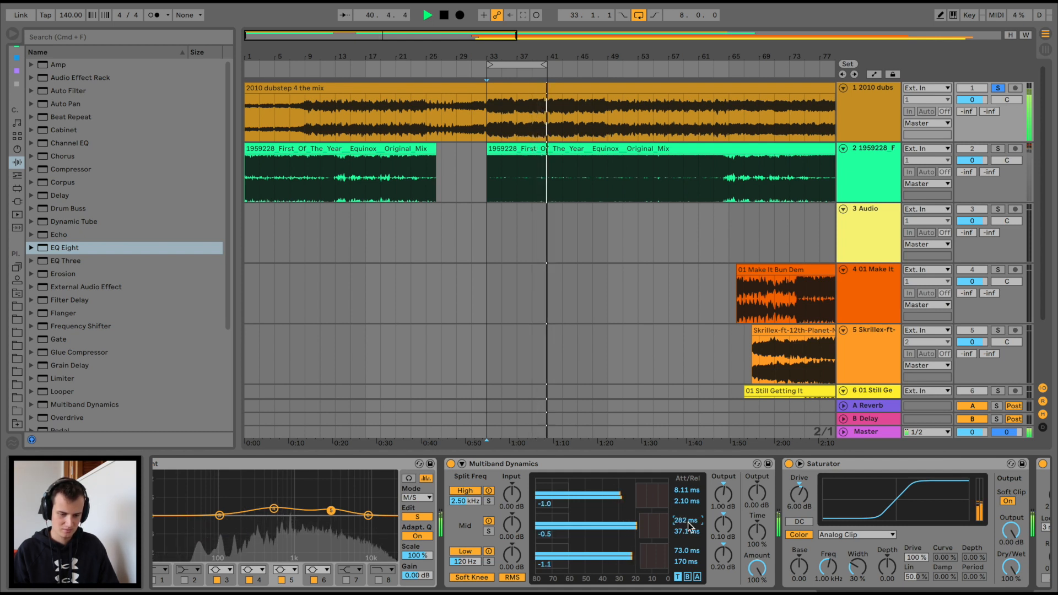
- Solo the reference, bypass its Multiband Dynamics and compare it with the full-range mix by soloing the mix track again
{"action": "left_click", "coordinate": [999, 149]}
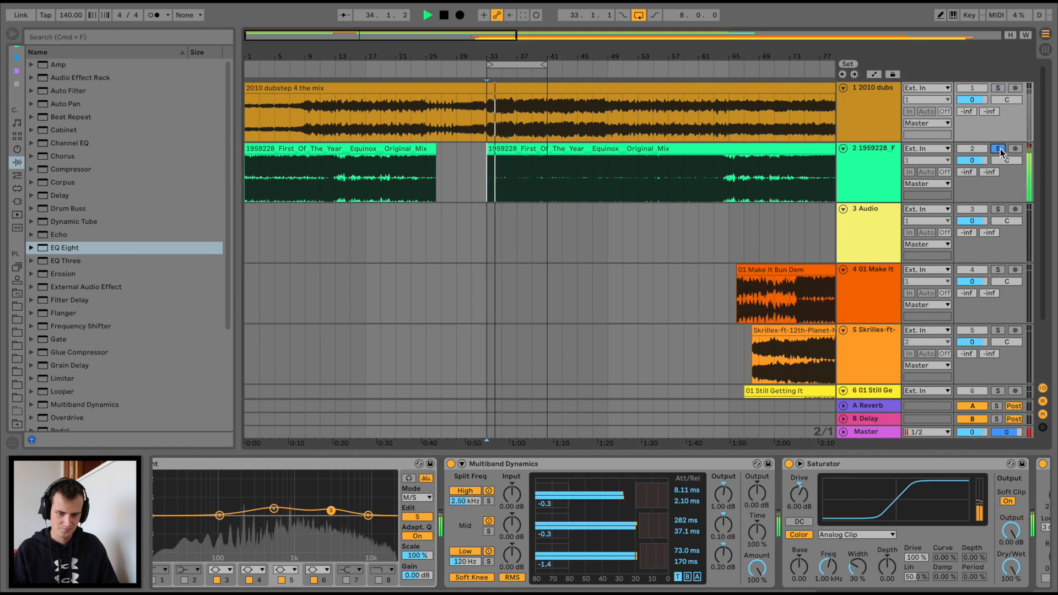
{"action": "double_click", "coordinate": [863, 156]}
{"action": "left_click", "coordinate": [165, 464]}
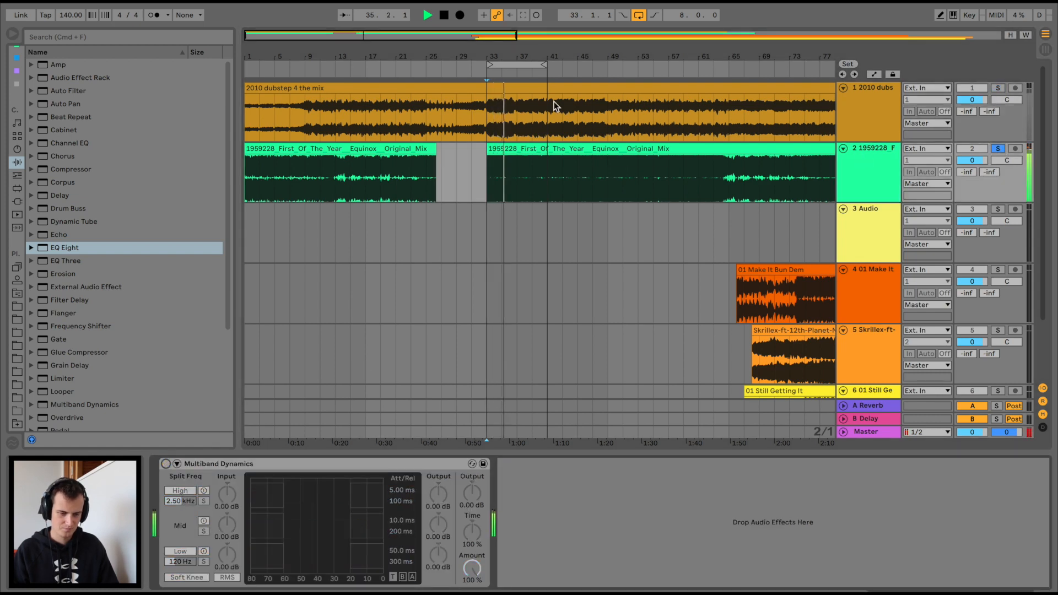
{"action": "left_click_drag", "start_coordinate": [669, 45], "coordinate": [546, 52]}
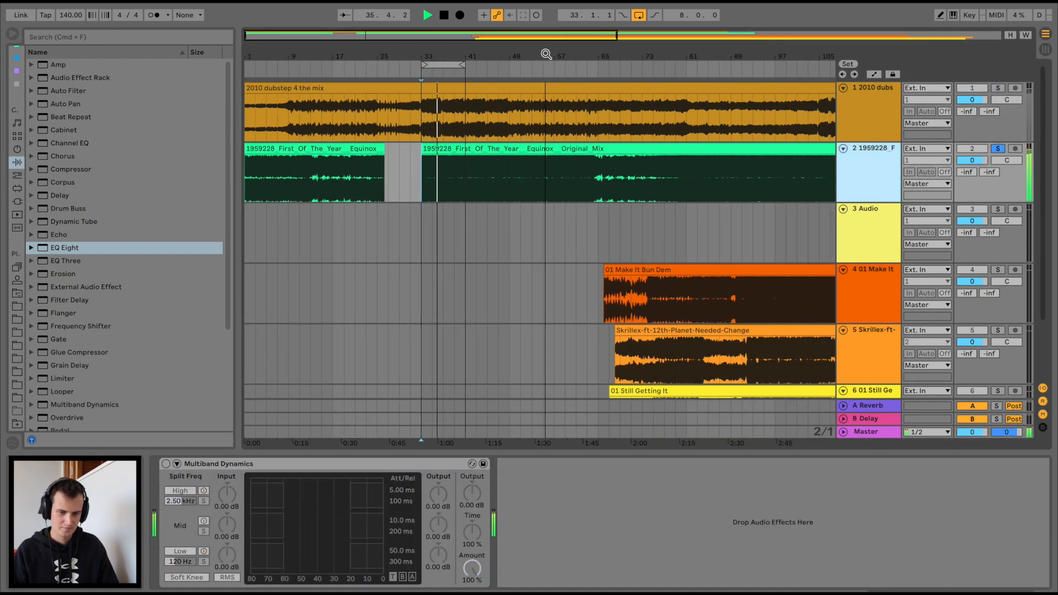
{"action": "left_click", "coordinate": [999, 88]}
{"action": "left_click", "coordinate": [875, 112]}
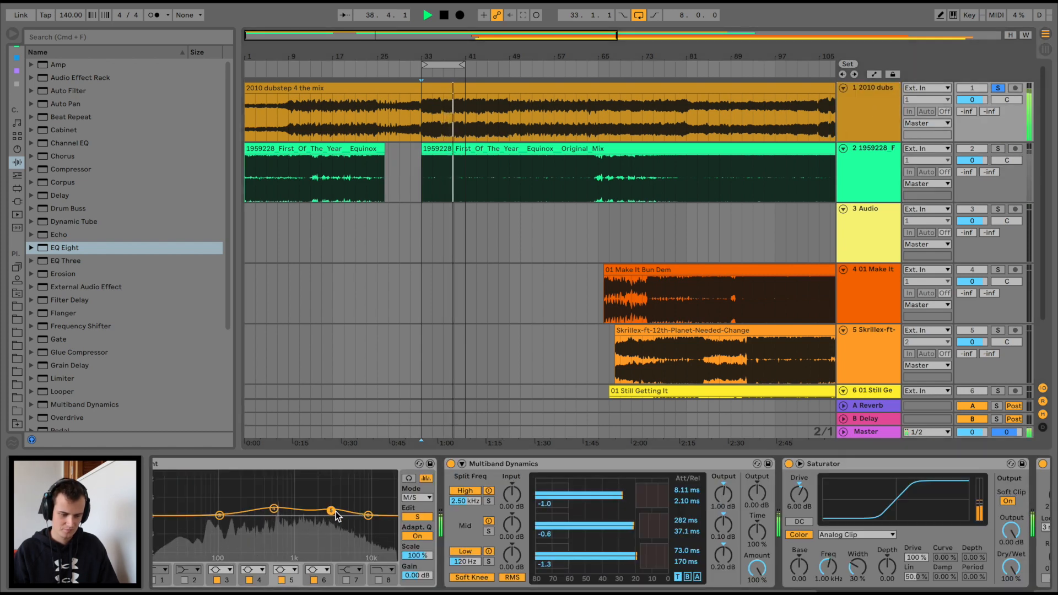
- Shift the side EQ's low-mid boost to 261 Hz at 1.12 dB and play the mix from its second drop at bar 105
{"action": "left_click_drag", "start_coordinate": [336, 512], "coordinate": [251, 513]}
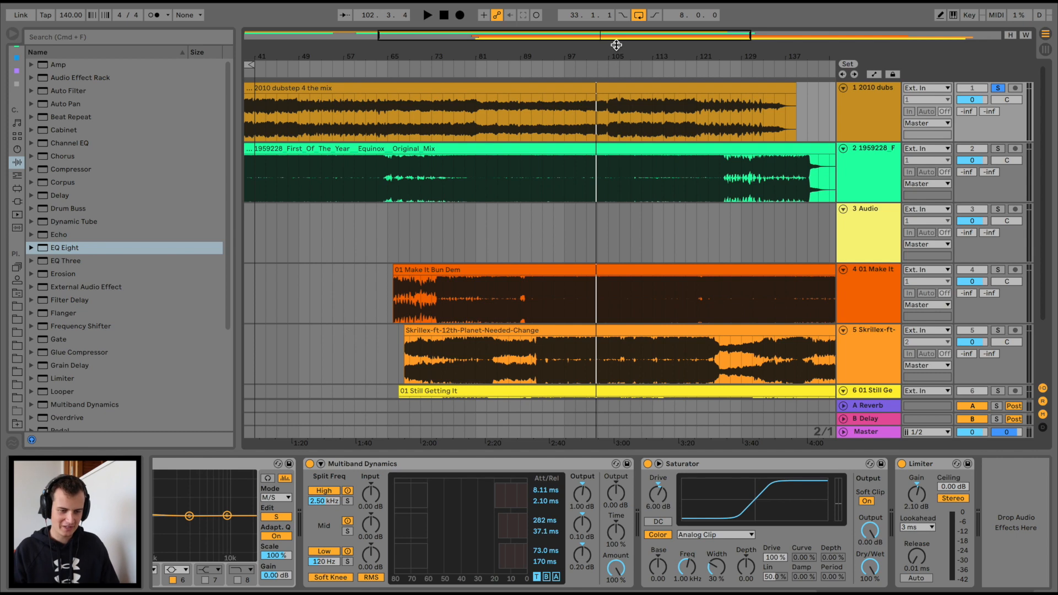
{"action": "left_click_drag", "start_coordinate": [616, 44], "coordinate": [600, 93]}
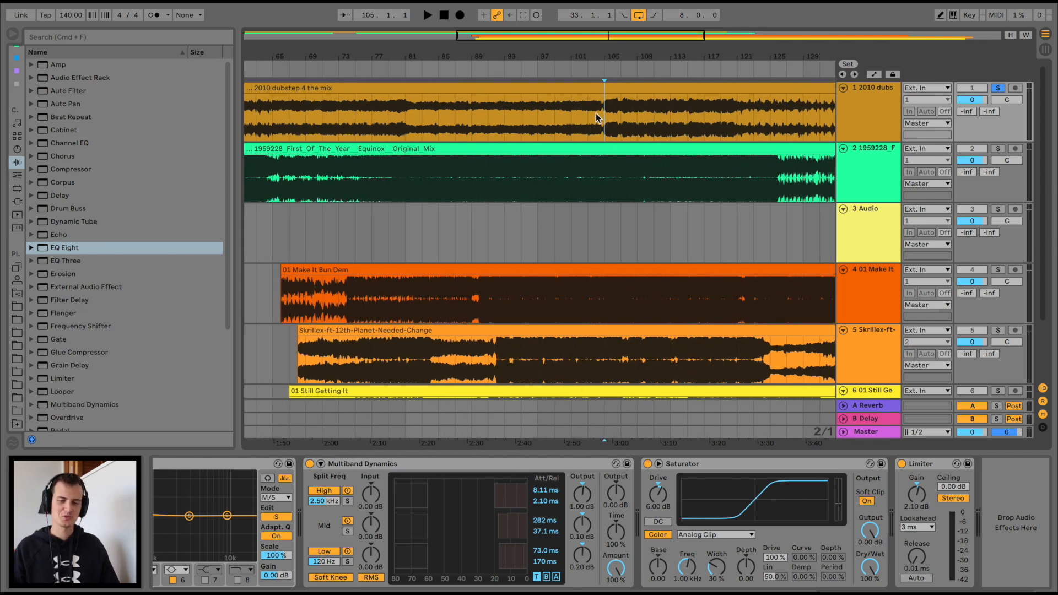
{"action": "scroll", "coordinate": [597, 114], "scroll_direction": "right", "scroll_amount": 5}
{"action": "key", "text": "space"}
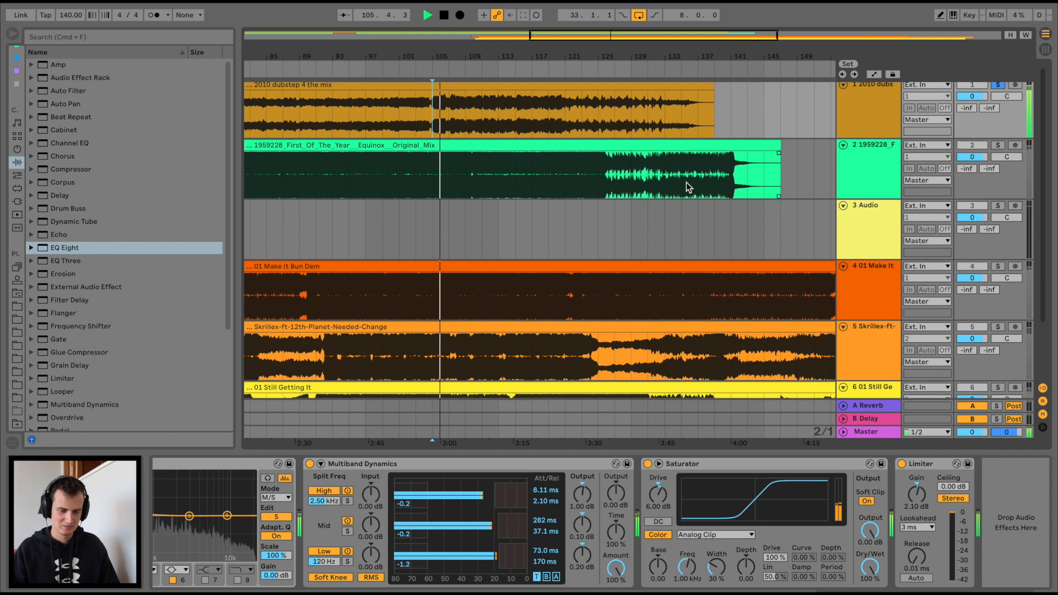
{"action": "scroll", "coordinate": [686, 183], "scroll_direction": "left", "scroll_amount": 1}
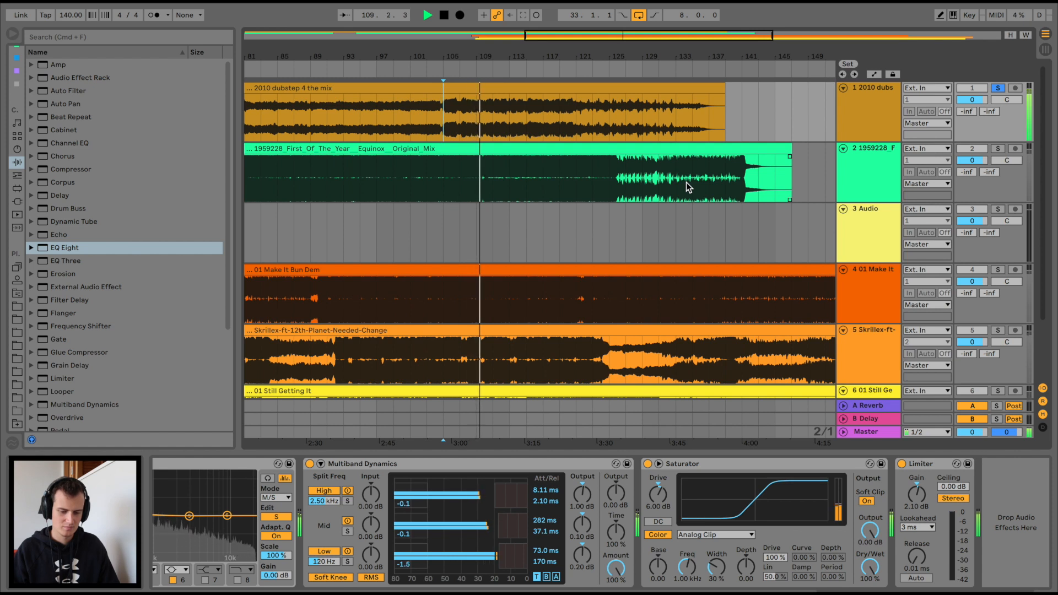
- Set the final Saturator's Base to 0.57 and check the drop with Multiband Dynamics bypassed and re-enabled
{"action": "mouse_move", "coordinate": [658, 566]}
{"action": "left_mouse_down"}
{"action": "mouse_move", "coordinate": [659, 548]}
{"action": "mouse_move", "coordinate": [658, 566]}
{"action": "left_mouse_up"}
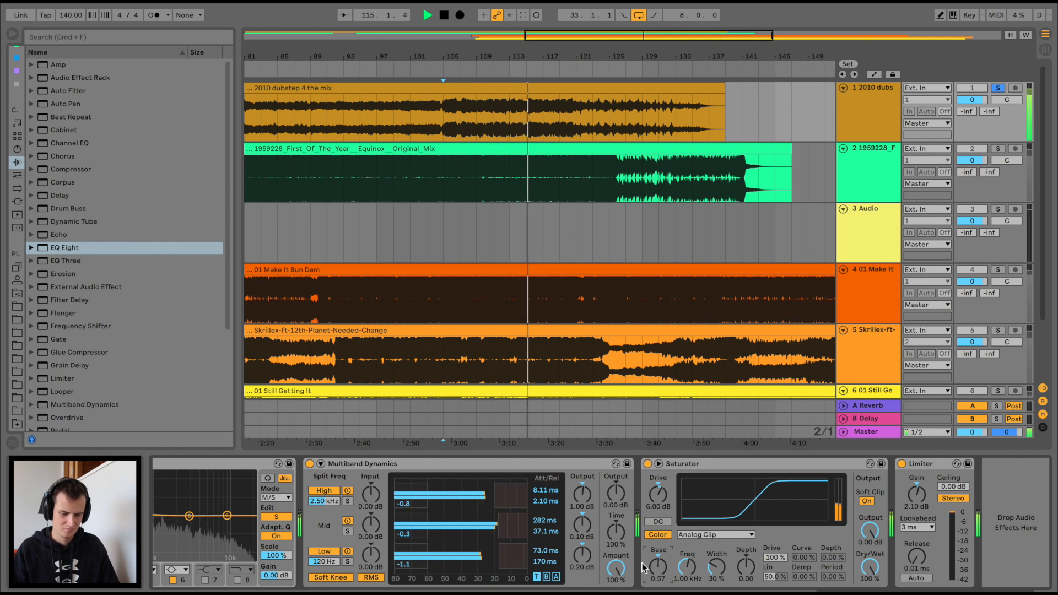
{"action": "left_click", "coordinate": [310, 464]}
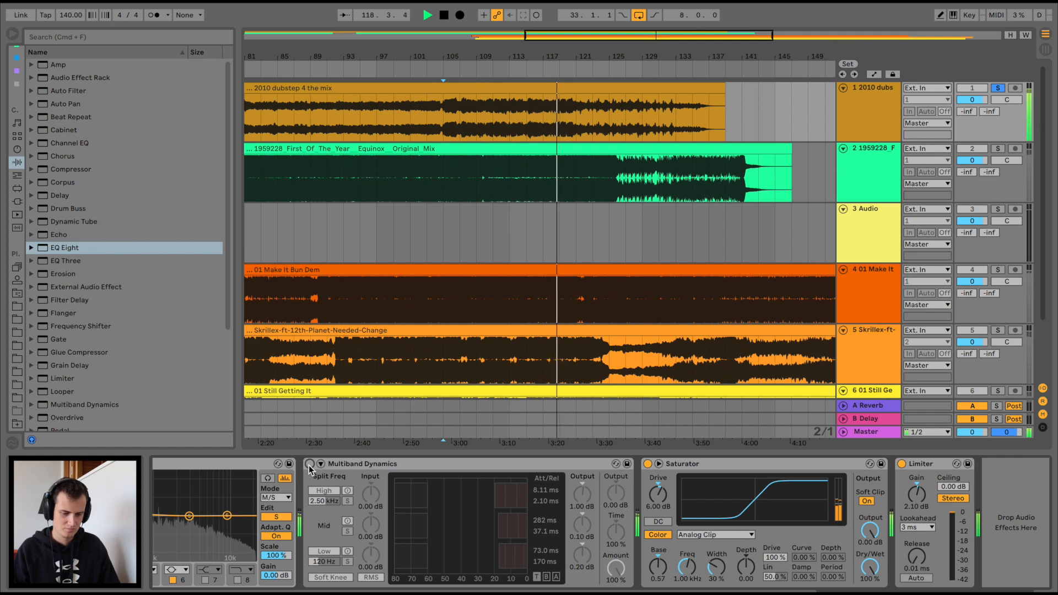
{"action": "left_click", "coordinate": [310, 465]}
{"action": "key", "text": "space"}
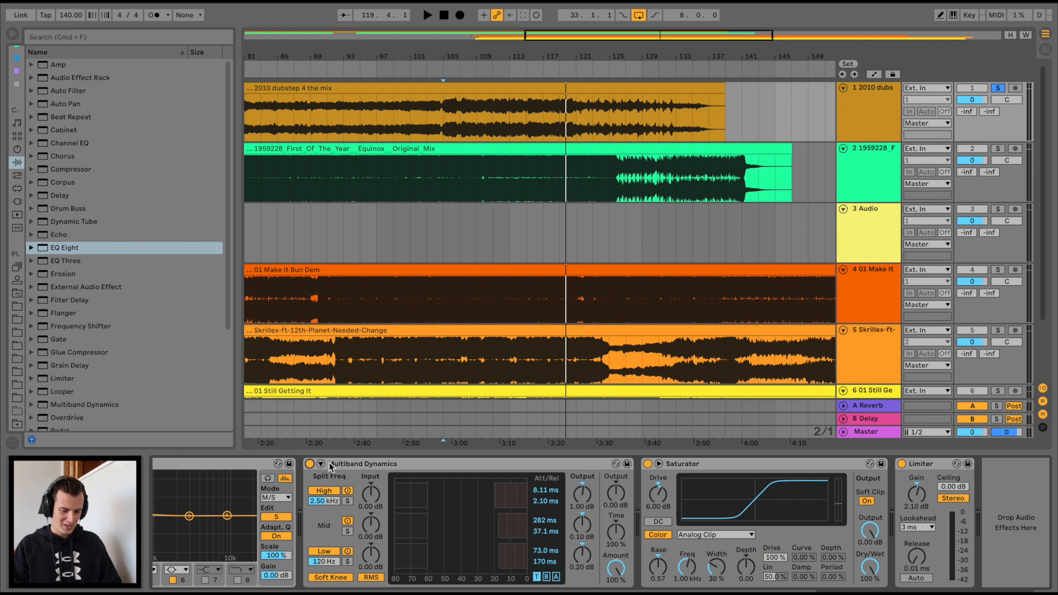
- Replay the second drop repeatedly, switching Multiband Dynamics off and on to compare its effect on the mix
{"action": "key", "text": "space"}
{"action": "left_click", "coordinate": [310, 465]}
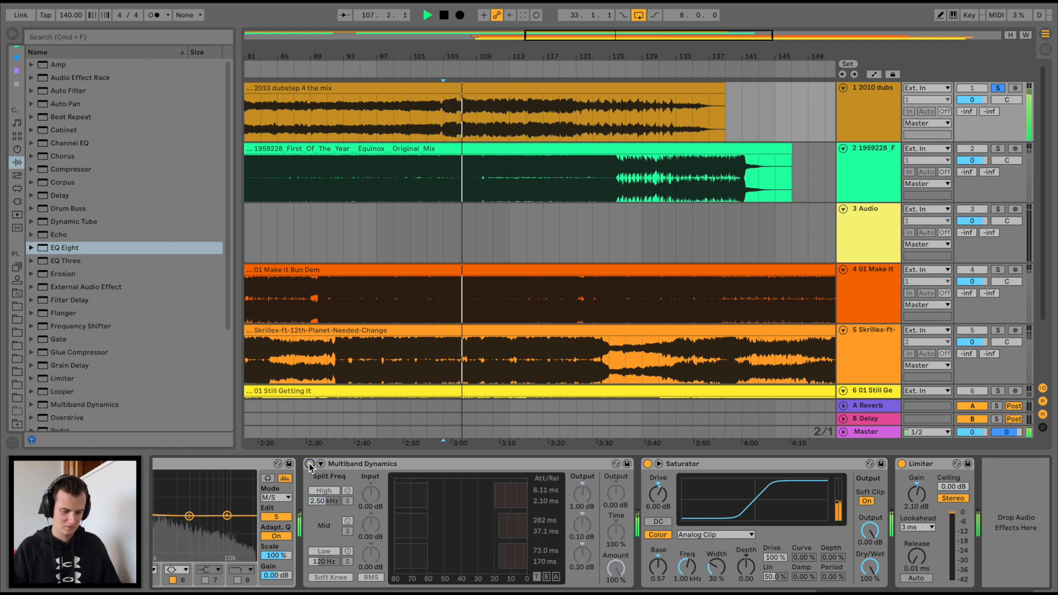
{"action": "left_click", "coordinate": [310, 465]}
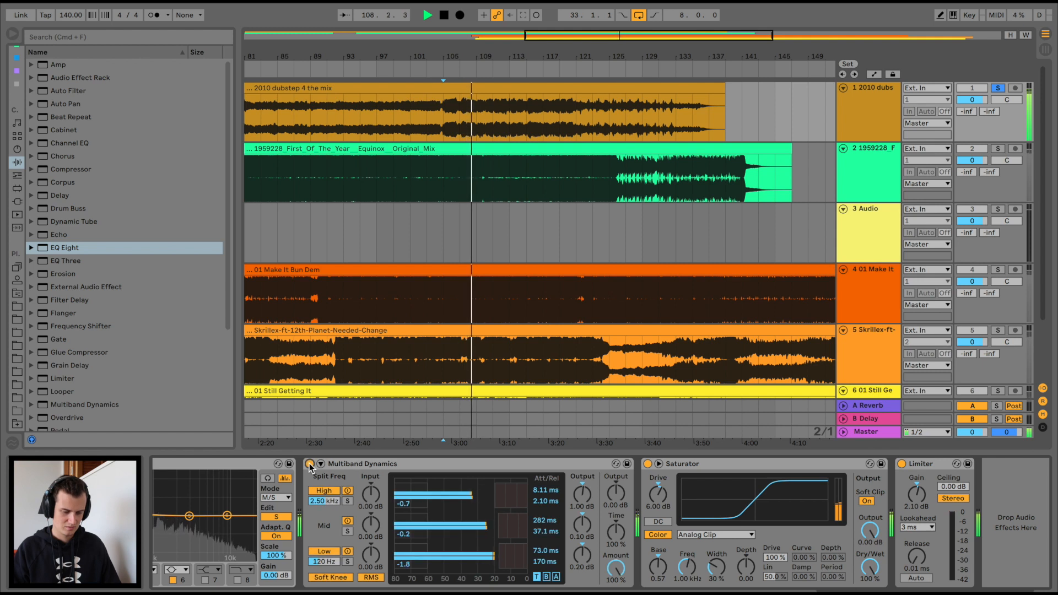
{"action": "key", "text": "space"}
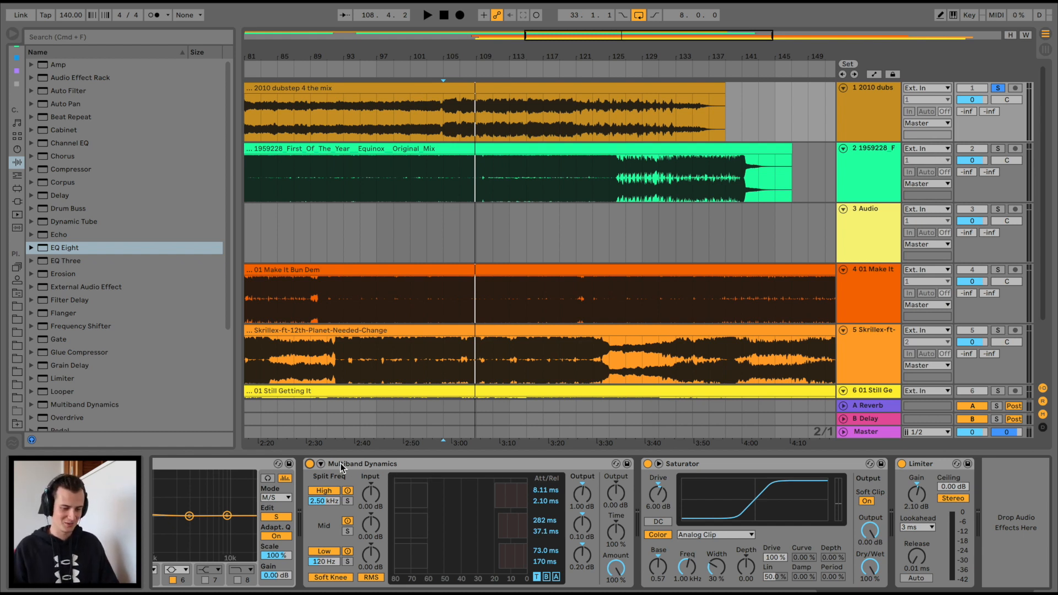
{"action": "key", "text": "space"}
{"action": "left_click", "coordinate": [310, 464]}
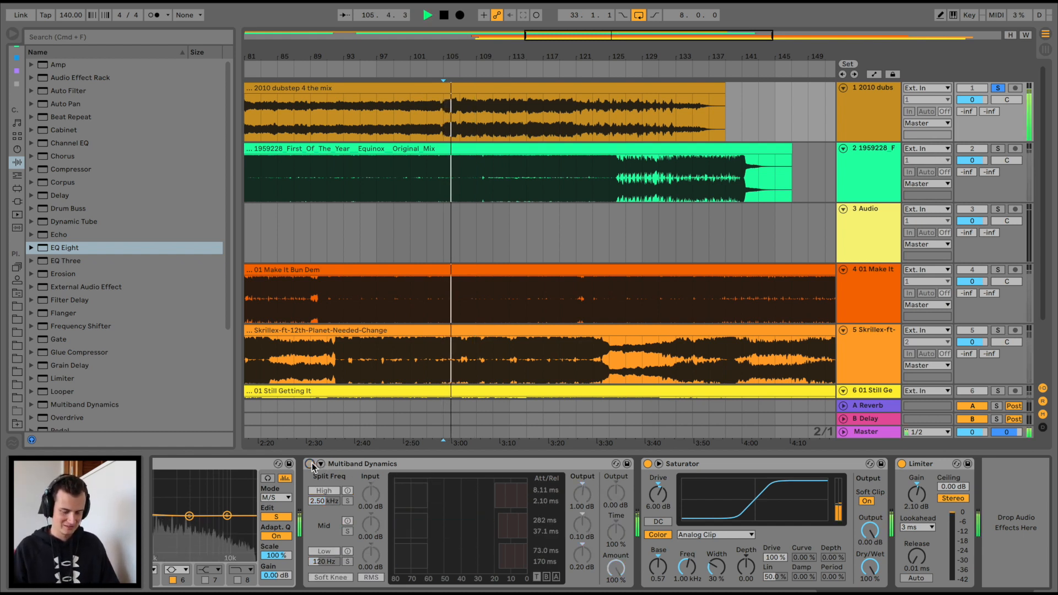
{"action": "left_click", "coordinate": [311, 464]}
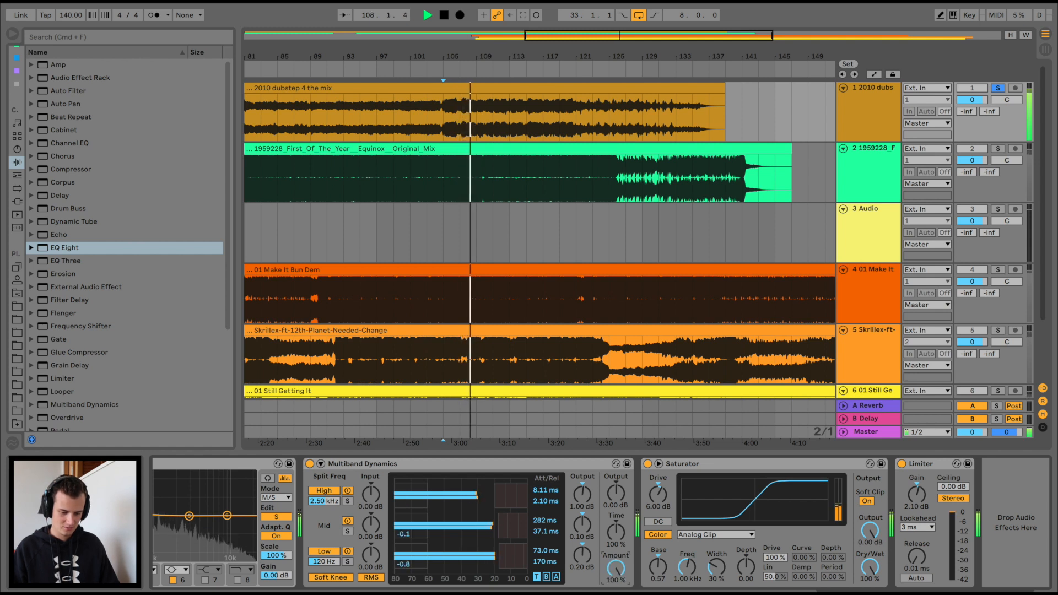
{"action": "key", "text": "space"}
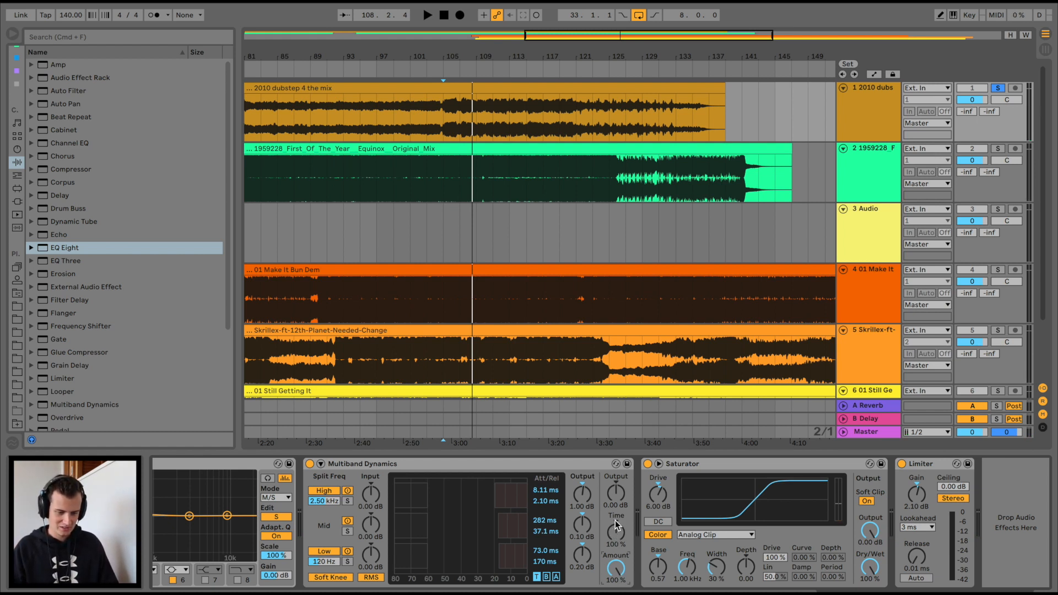
- Play the drop from bar 105 and set the Multiband Dynamics Time scaling to 10 %
{"action": "key", "text": "space"}
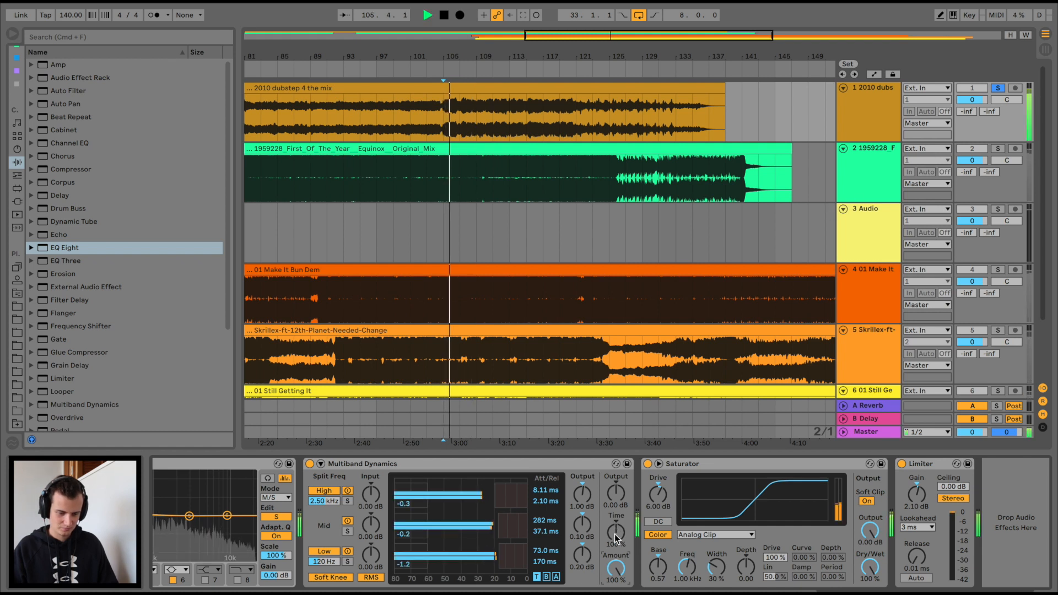
{"action": "left_click_drag", "start_coordinate": [616, 538], "coordinate": [616, 536]}
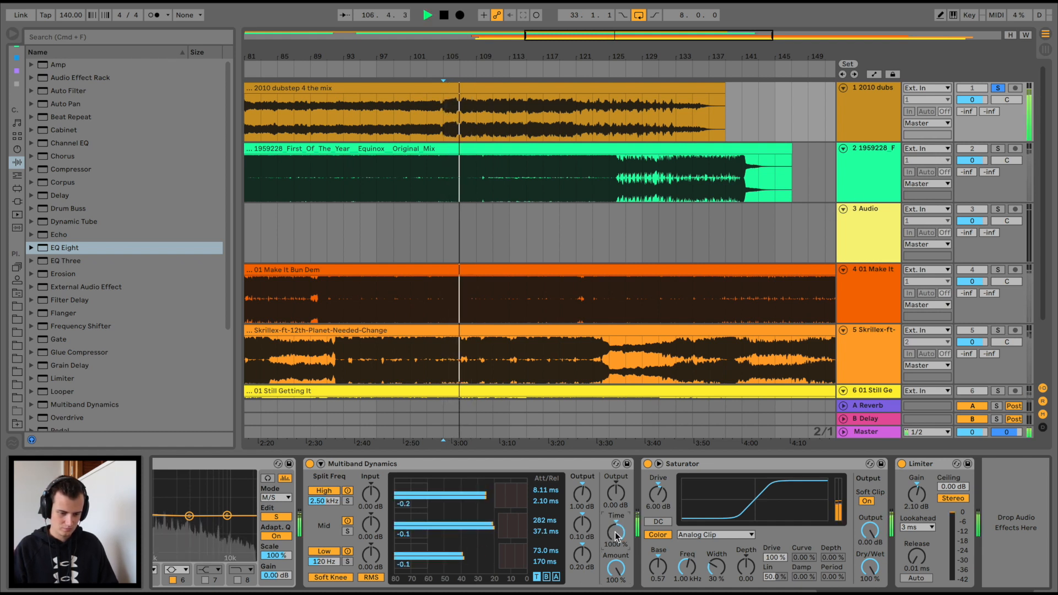
{"action": "left_click_drag", "start_coordinate": [618, 536], "coordinate": [617, 556]}
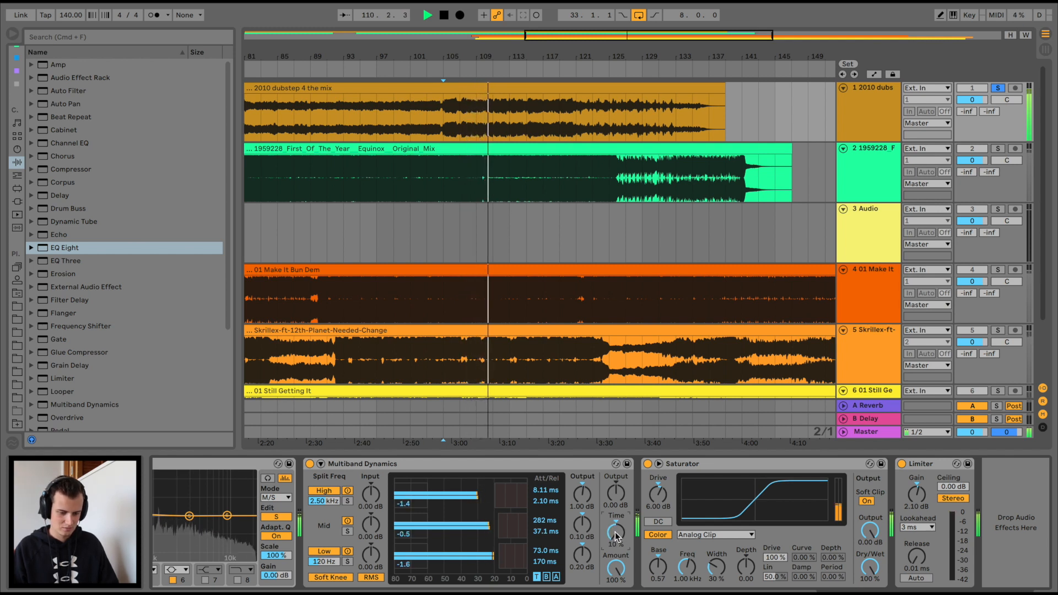
{"action": "left_click", "coordinate": [310, 464]}
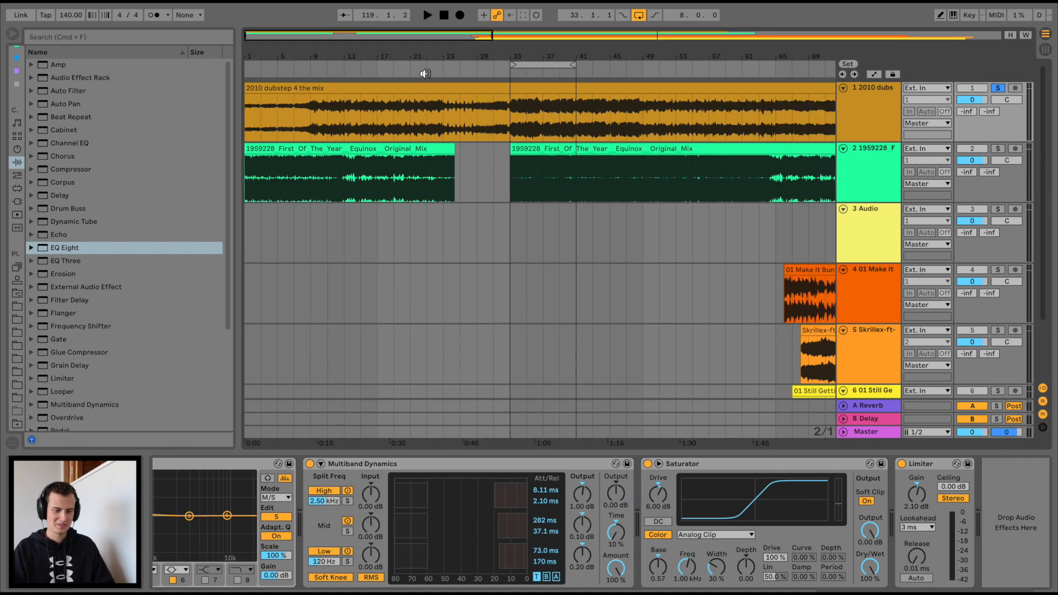
- Play the mix's earlier section and compare it with and without the stereo EQ Eight that holds the narrow cuts
{"action": "left_click", "coordinate": [425, 74]}
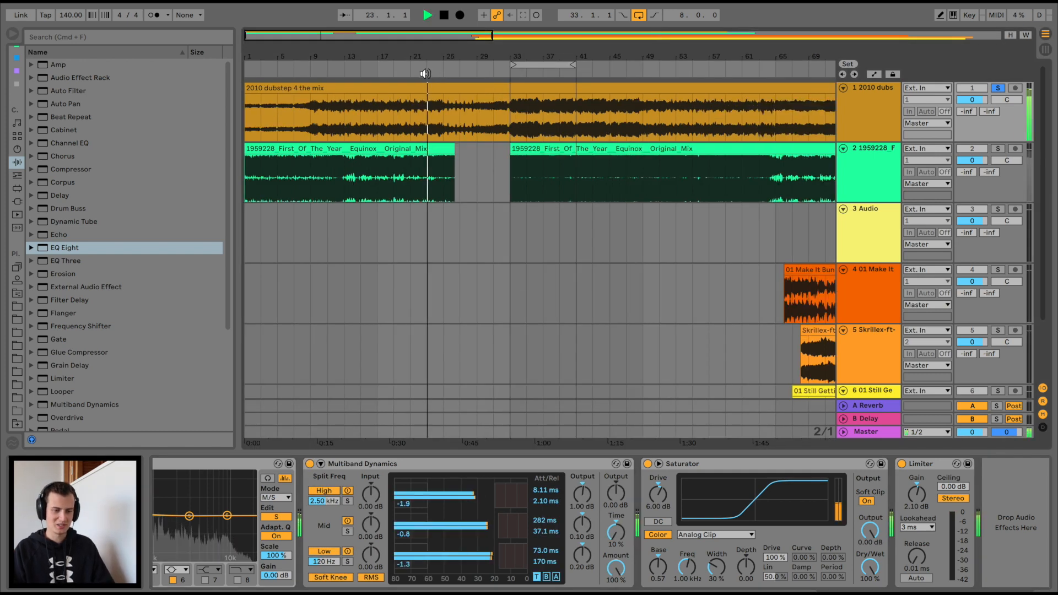
{"action": "left_click", "coordinate": [299, 65]}
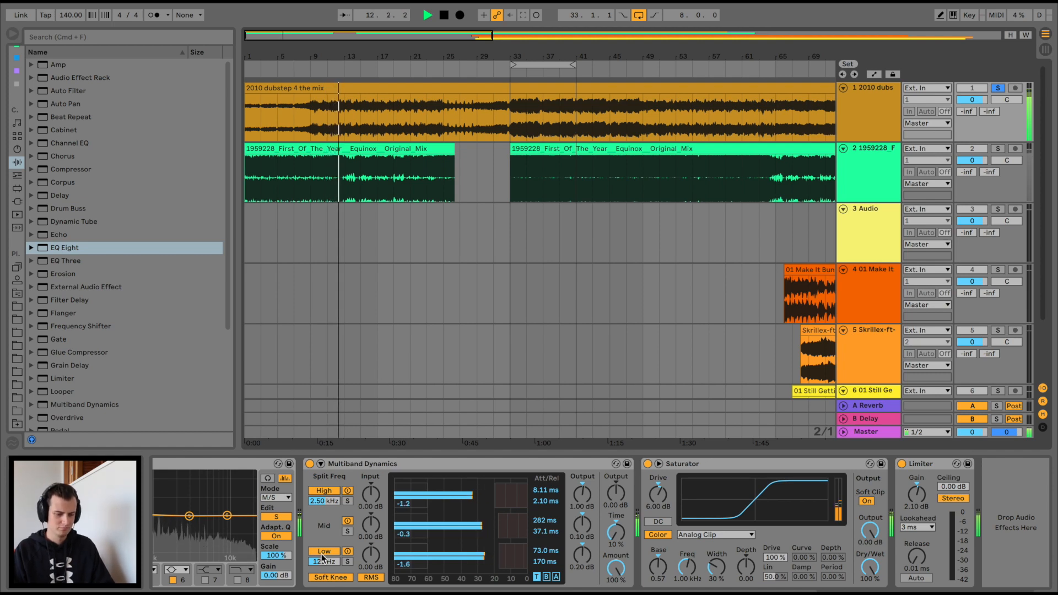
{"action": "left_click", "coordinate": [379, 382]}
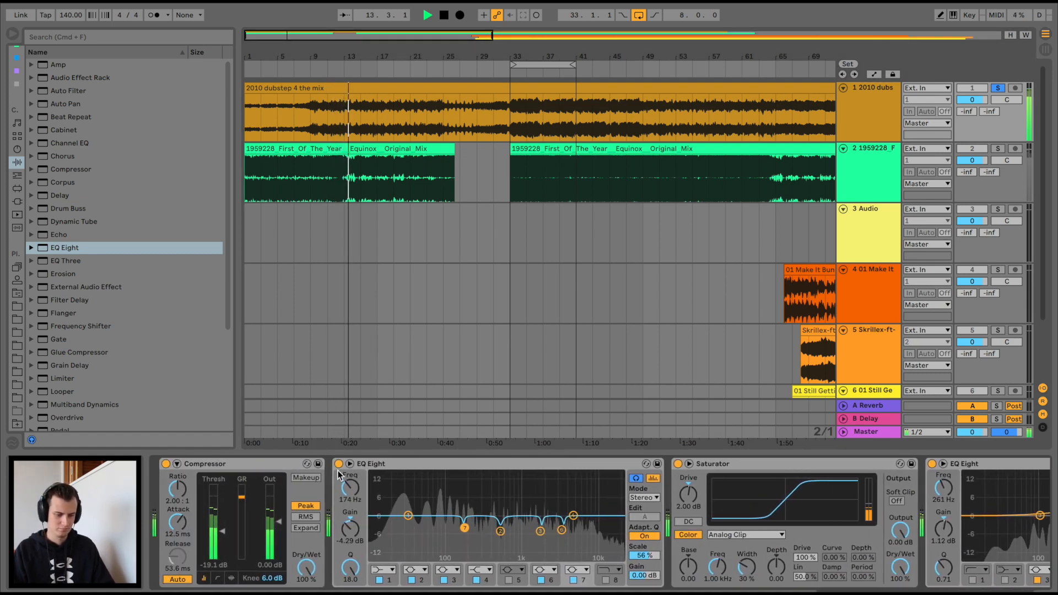
{"action": "left_click", "coordinate": [338, 464]}
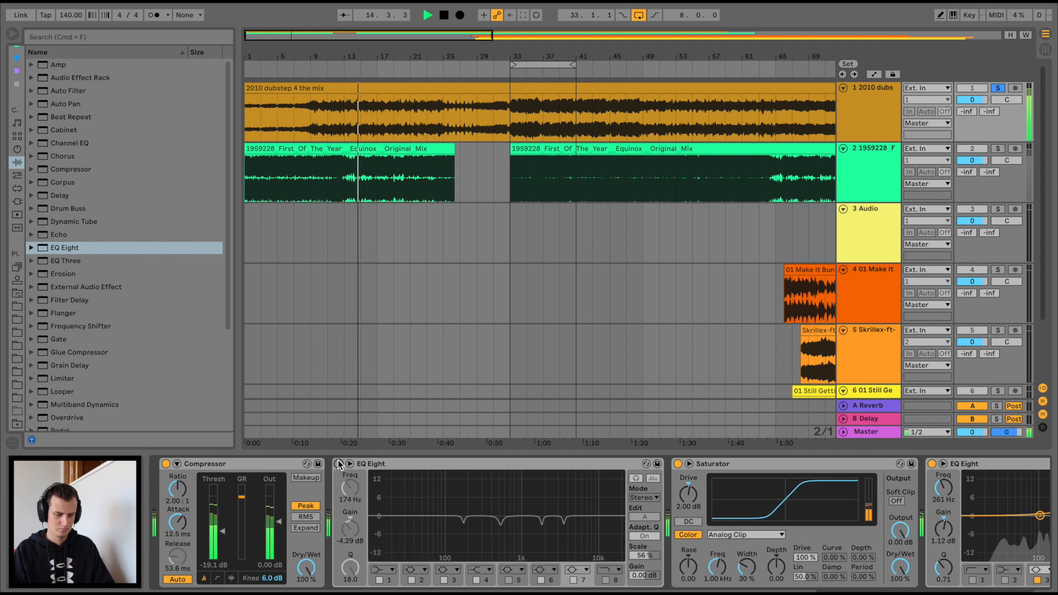
{"action": "left_click", "coordinate": [338, 465]}
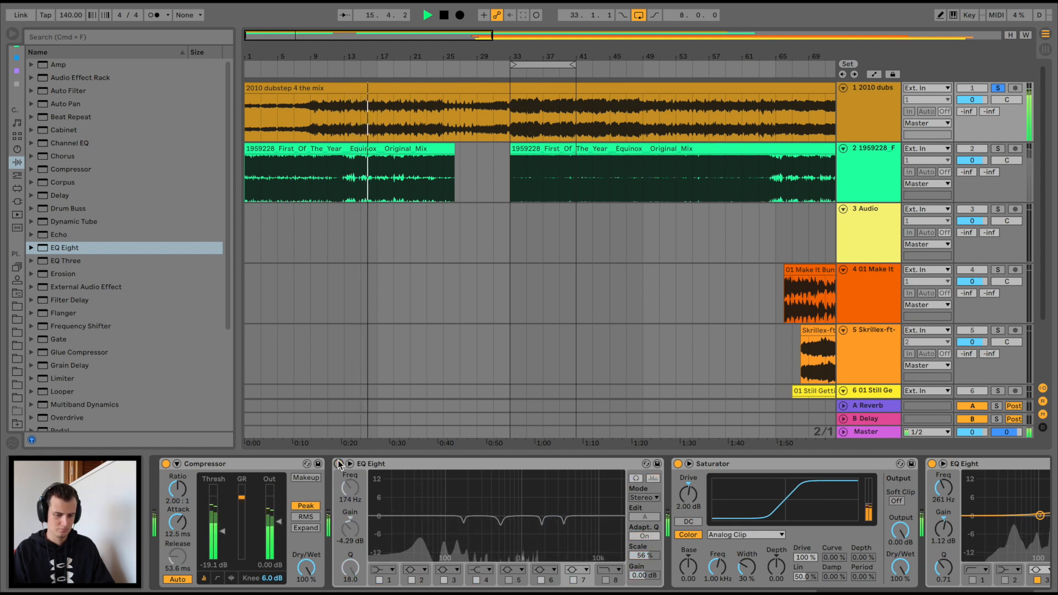
- Set the stereo EQ Eight's Scale to 47 % and the following Saturator's Base to 6.19
{"action": "left_click_drag", "start_coordinate": [644, 555], "coordinate": [643, 567]}
{"action": "left_click_drag", "start_coordinate": [644, 556], "coordinate": [688, 561]}
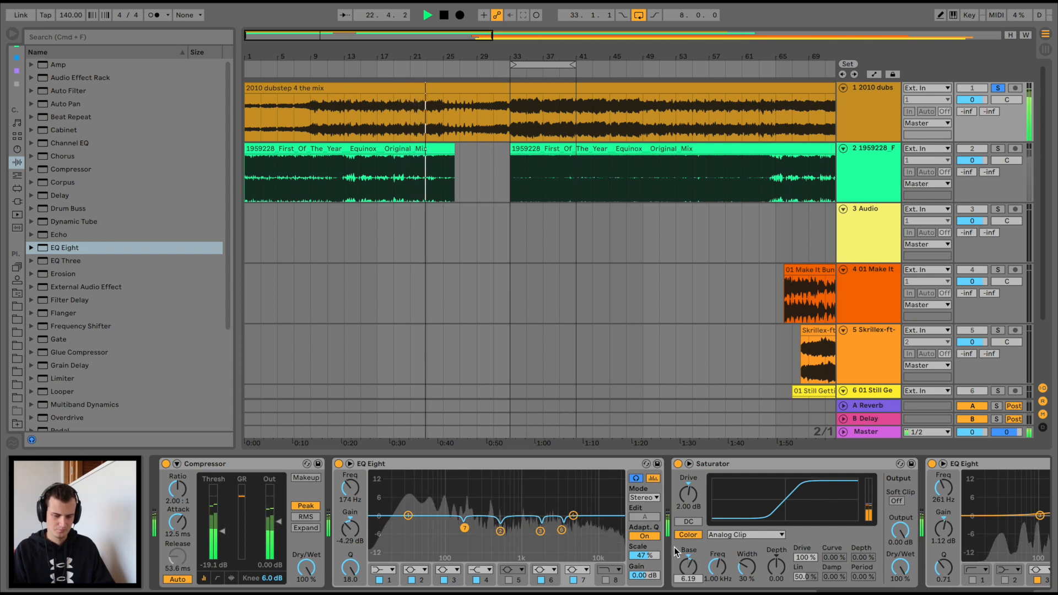
- Enable a low cut at 93.8 Hz with Q 0.49 on the mid/side EQ Eight's side channel and turn off arrangement looping
{"action": "scroll", "coordinate": [677, 552], "scroll_direction": "right", "scroll_amount": 8}
{"action": "scroll", "coordinate": [677, 552], "scroll_direction": "right", "scroll_amount": 5}
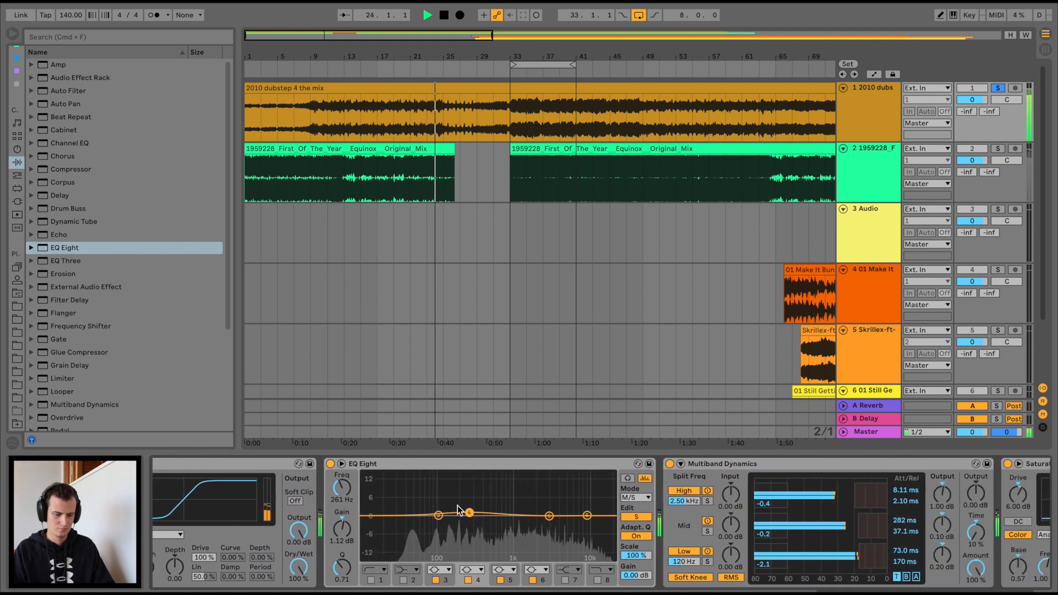
{"action": "left_click", "coordinate": [371, 580]}
{"action": "left_click_drag", "start_coordinate": [409, 526], "coordinate": [437, 532]}
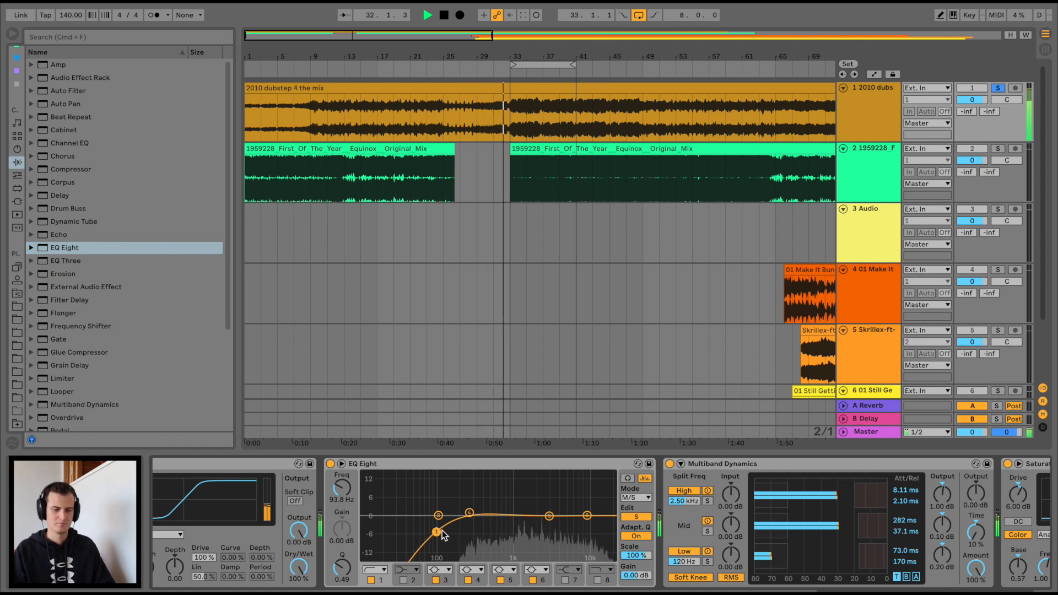
{"action": "left_click", "coordinate": [639, 15]}
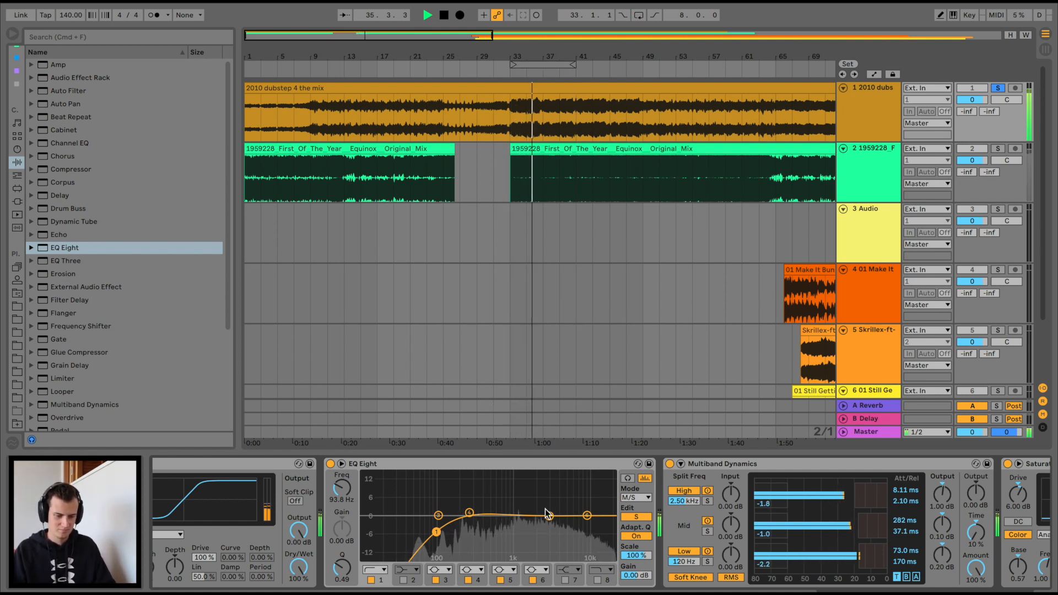
- Boost the sides in the M/S EQ Eight by 0.87 dB at 1.74 kHz and 3.60 dB at 211 Hz with Q 1.65
{"action": "mouse_move", "coordinate": [549, 516]}
{"action": "left_mouse_down"}
{"action": "mouse_move", "coordinate": [503, 485]}
{"action": "mouse_move", "coordinate": [469, 516]}
{"action": "mouse_move", "coordinate": [473, 551]}
{"action": "mouse_move", "coordinate": [475, 475]}
{"action": "mouse_move", "coordinate": [489, 482]}
{"action": "mouse_move", "coordinate": [473, 533]}
{"action": "mouse_move", "coordinate": [473, 513]}
{"action": "mouse_move", "coordinate": [501, 499]}
{"action": "mouse_move", "coordinate": [496, 507]}
{"action": "mouse_move", "coordinate": [510, 516]}
{"action": "mouse_move", "coordinate": [532, 515]}
{"action": "left_mouse_up"}
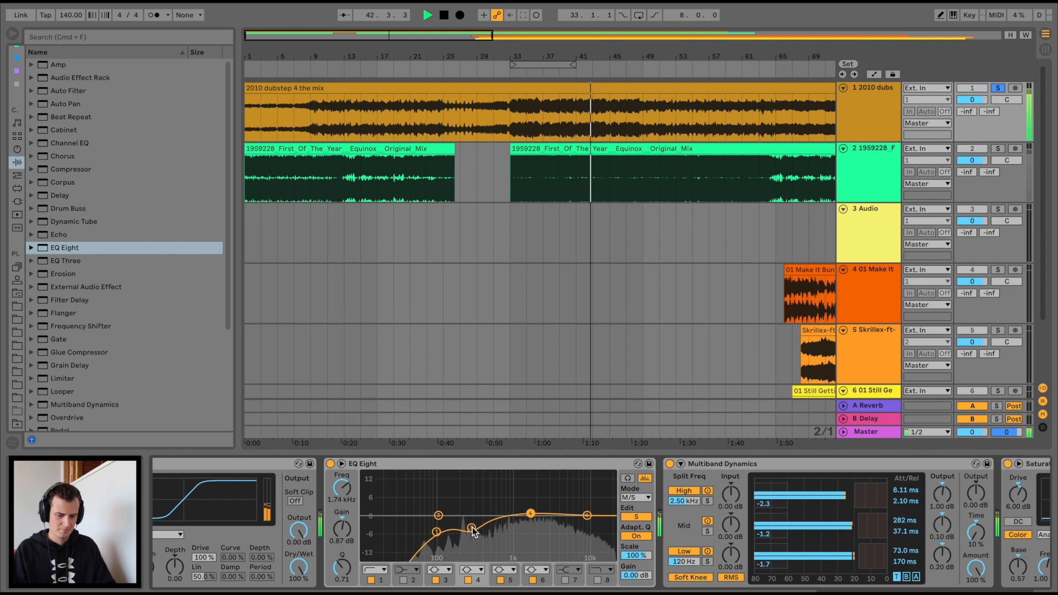
{"action": "left_click_drag", "start_coordinate": [471, 528], "coordinate": [463, 506]}
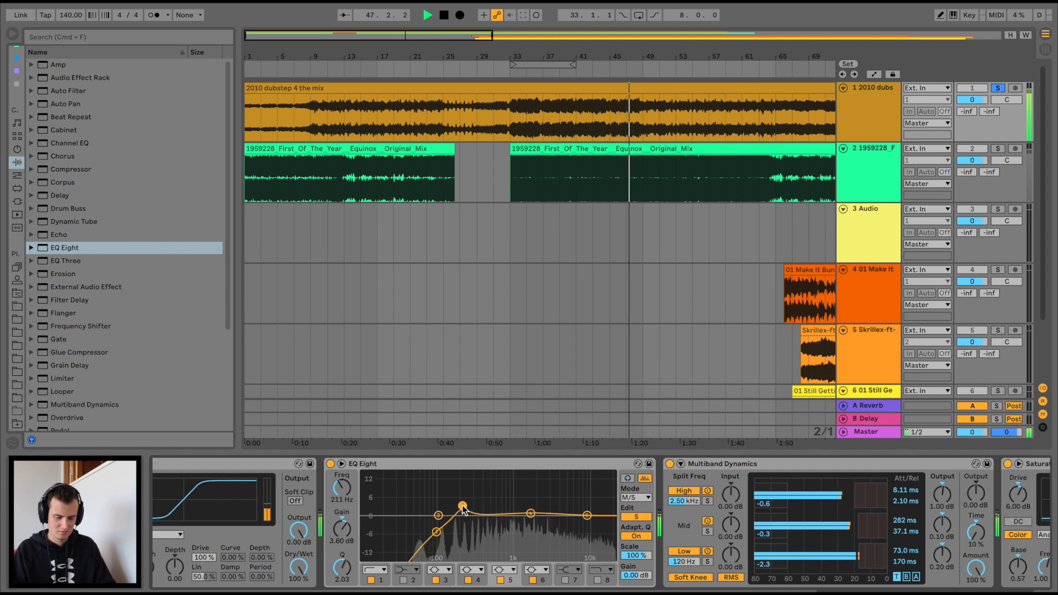
{"action": "scroll", "coordinate": [463, 506], "scroll_direction": "right", "scroll_amount": 1}
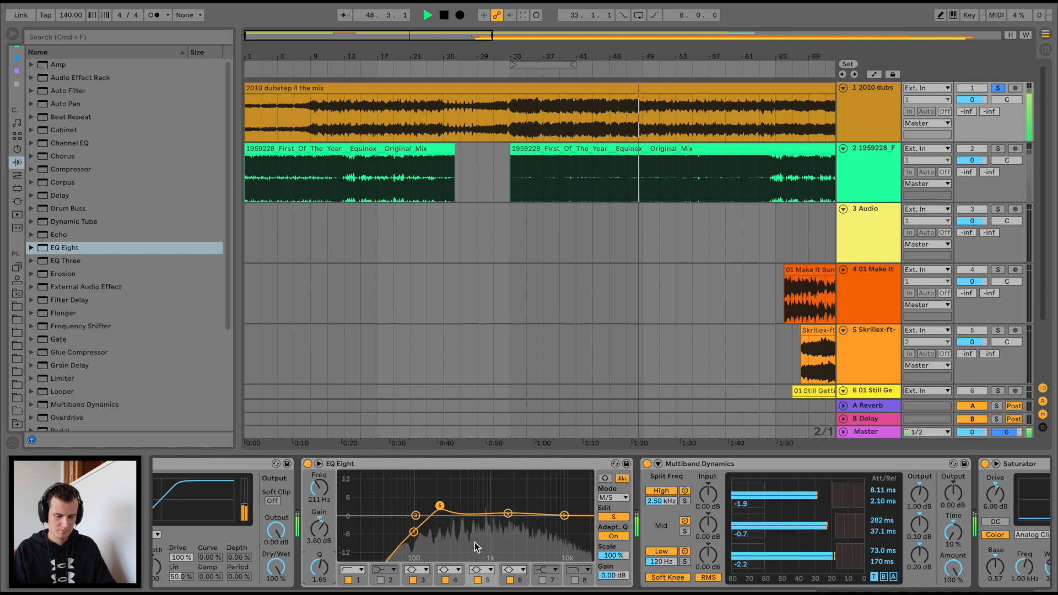
{"action": "scroll", "coordinate": [477, 547], "scroll_direction": "right", "scroll_amount": 5}
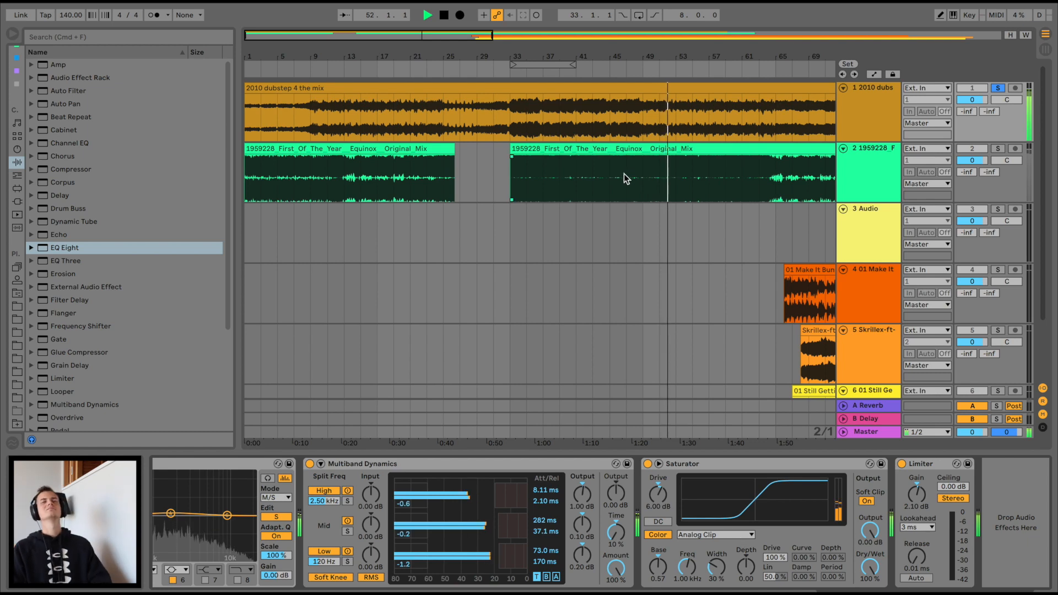
{"action": "key", "text": "space"}
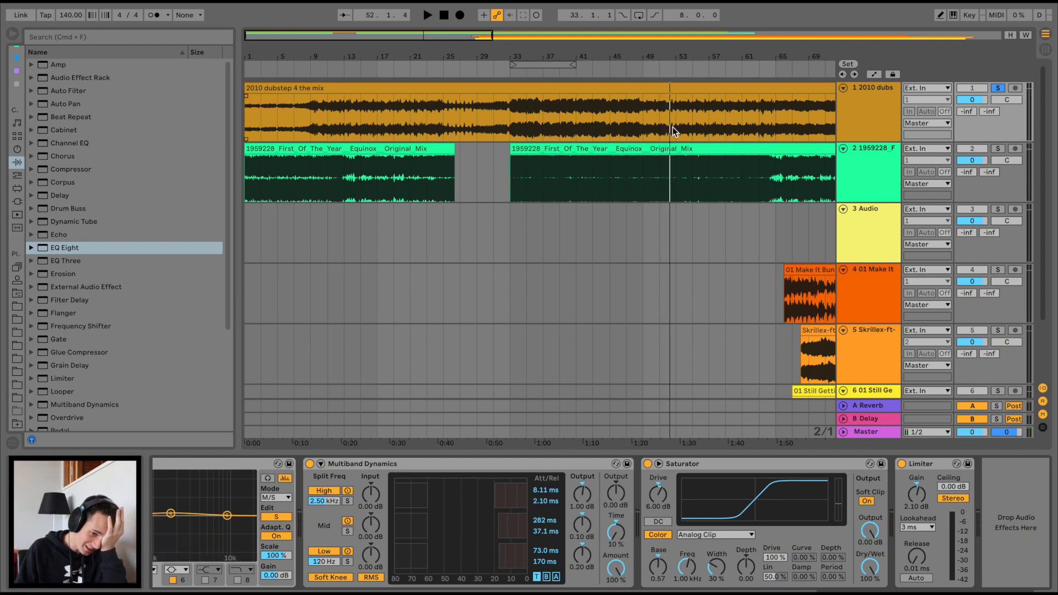
- Copy the 2010 dubstep 4 the mix clip onto a new audio track directly below the mastered track
{"action": "scroll", "coordinate": [673, 127], "scroll_direction": "right", "scroll_amount": 2}
{"action": "scroll", "coordinate": [673, 127], "scroll_direction": "down", "scroll_amount": 1}
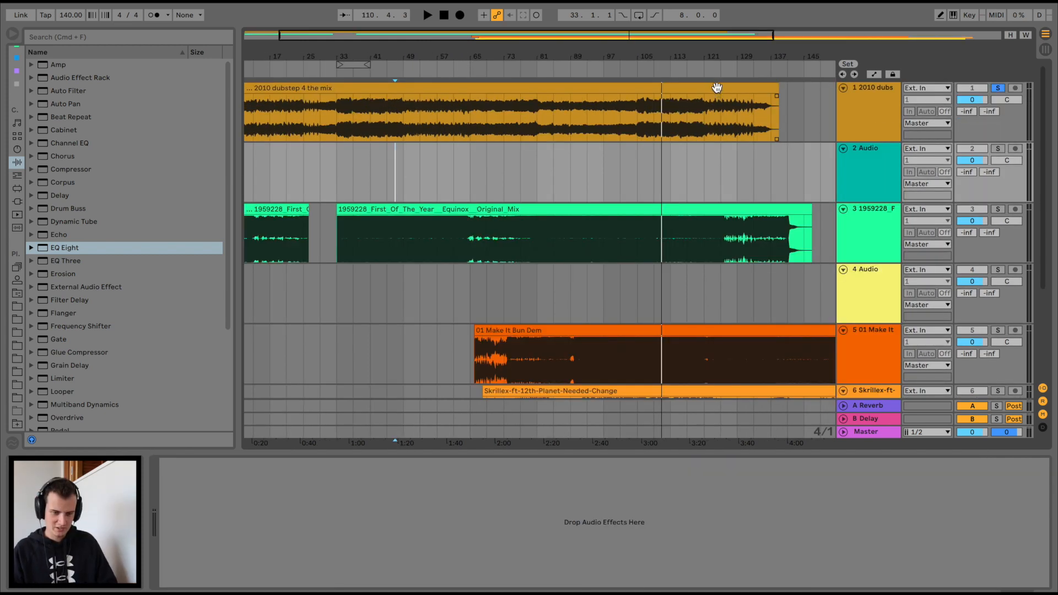
{"action": "left_click_drag", "start_coordinate": [717, 88], "coordinate": [719, 166]}
- Play around the second drop and compare the mastered mix with its unprocessed copy by soloing the new track
{"action": "left_click", "coordinate": [634, 69]}
{"action": "left_click", "coordinate": [648, 69]}
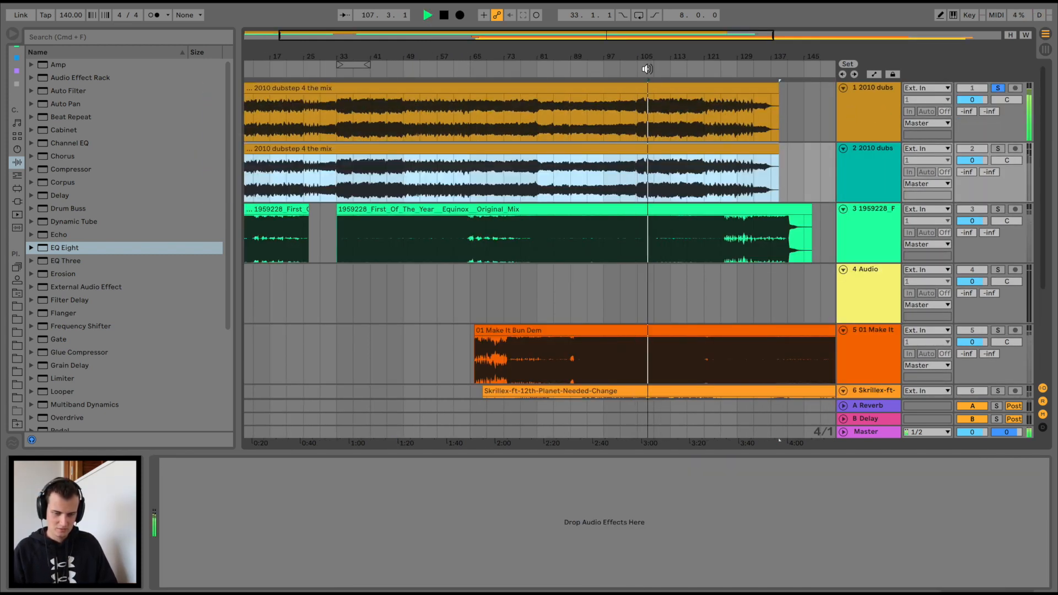
{"action": "left_click", "coordinate": [857, 160]}
{"action": "left_click", "coordinate": [997, 148]}
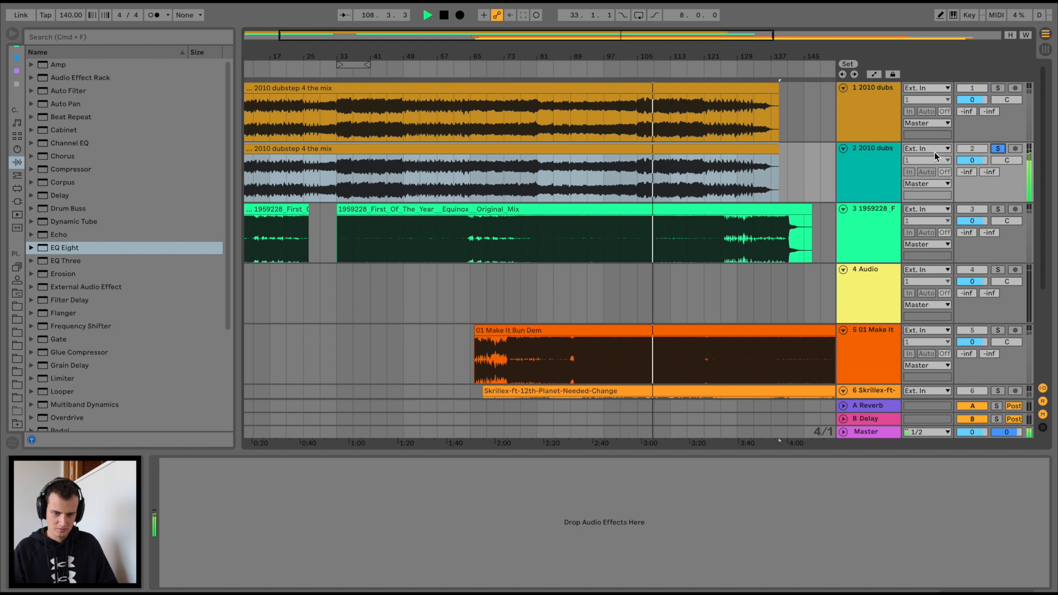
{"action": "left_click", "coordinate": [862, 160]}
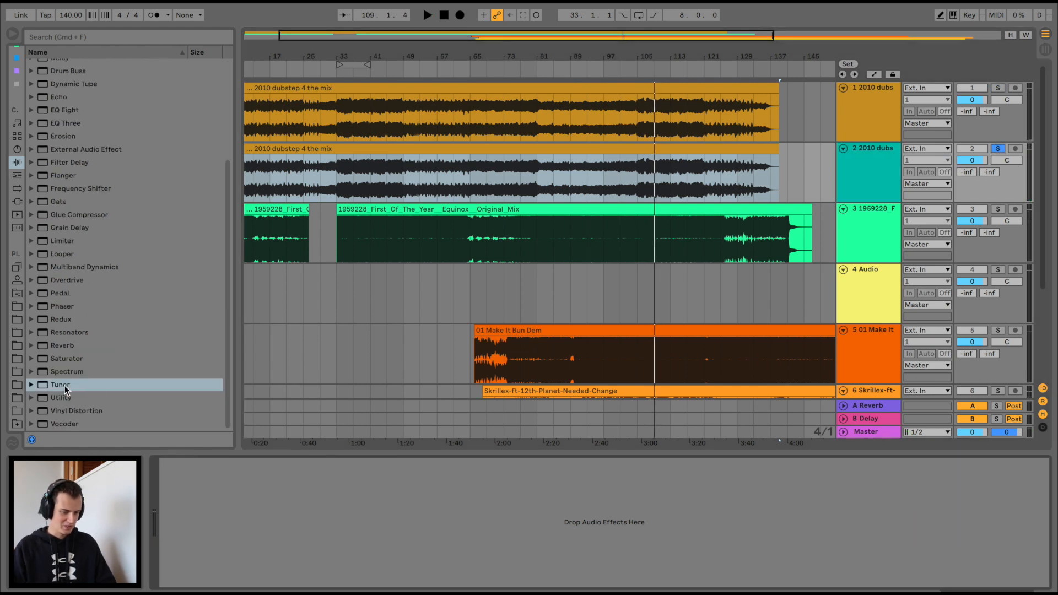
- Add a Utility to the unprocessed mix track and set its gain to 7.00 dB
{"action": "double_click", "coordinate": [62, 397]}
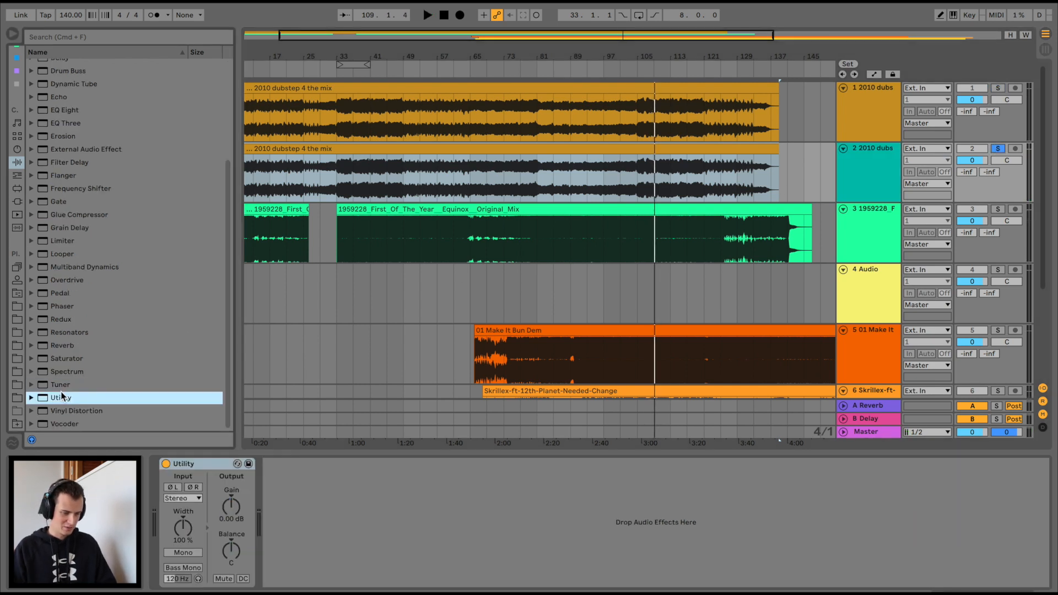
{"action": "left_click", "coordinate": [237, 518]}
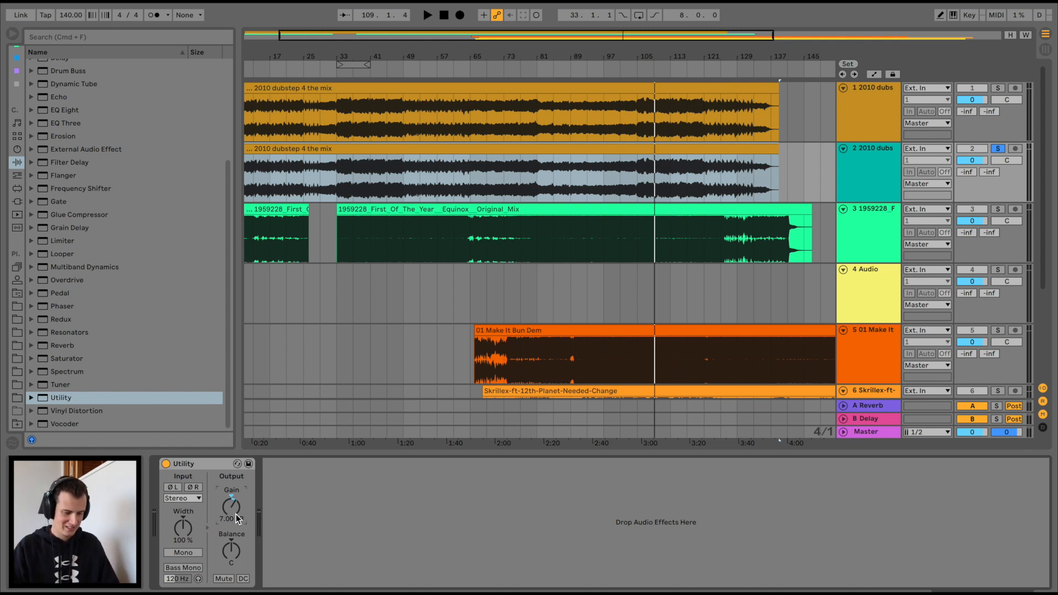
- Play the second drop and compare the mastered track with the gain-matched unprocessed copy by switching solo between them
{"action": "key", "text": "space"}
{"action": "left_click", "coordinate": [637, 66]}
{"action": "left_click_drag", "start_coordinate": [665, 57], "coordinate": [665, 88]}
{"action": "left_click", "coordinate": [998, 87]}
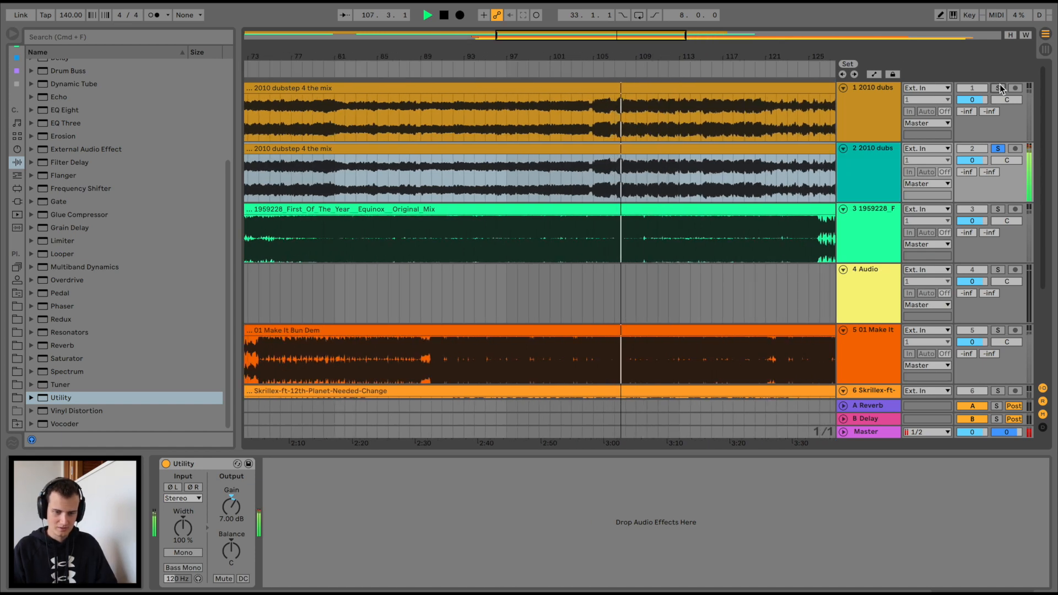
{"action": "left_click", "coordinate": [998, 149]}
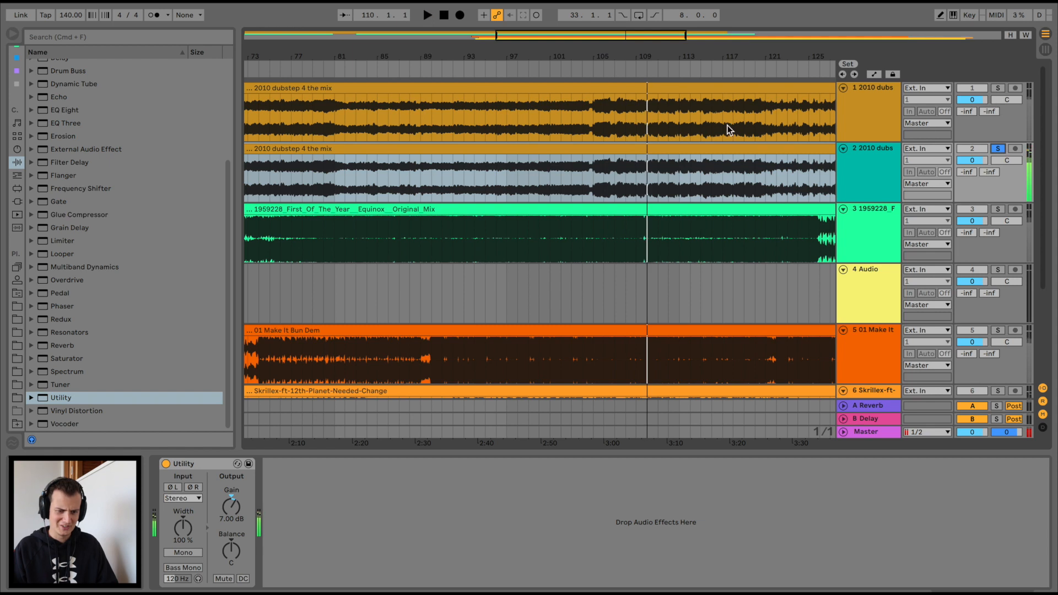
{"action": "scroll", "coordinate": [728, 130], "scroll_direction": "right", "scroll_amount": 3}
{"action": "left_click", "coordinate": [998, 89]}
{"action": "key", "text": "space"}
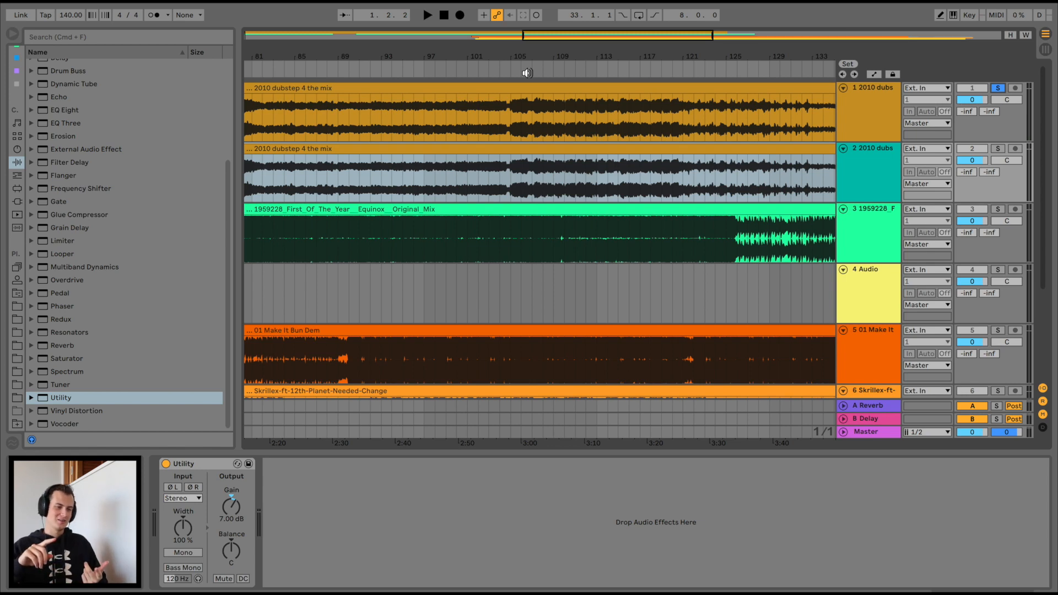
- Review the mastered track's effect chain from the Compressor through to the Limiter
{"action": "left_click", "coordinate": [885, 125]}
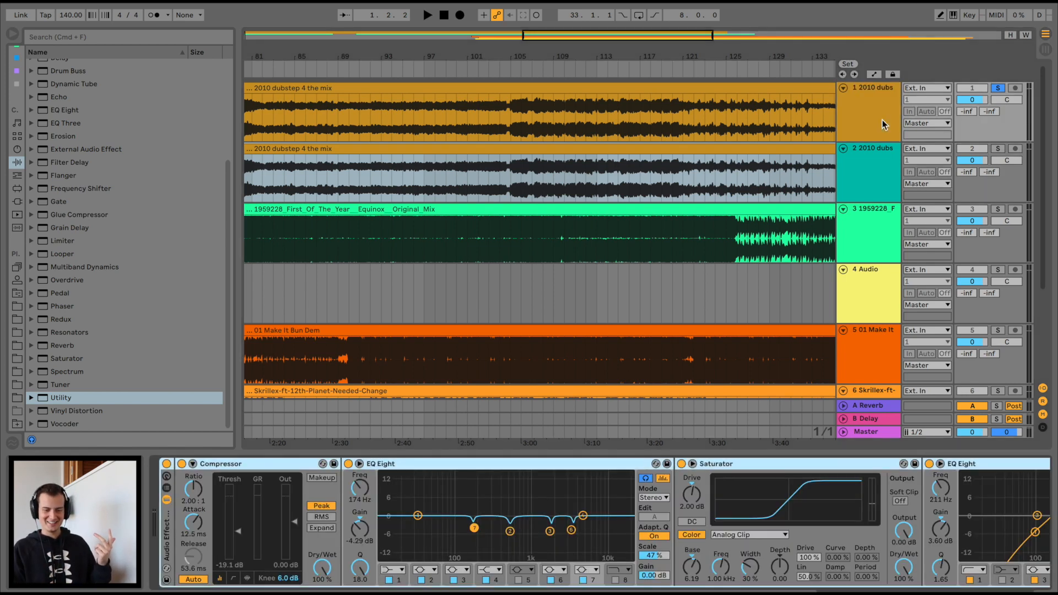
{"action": "scroll", "coordinate": [664, 538], "scroll_direction": "right", "scroll_amount": 10}
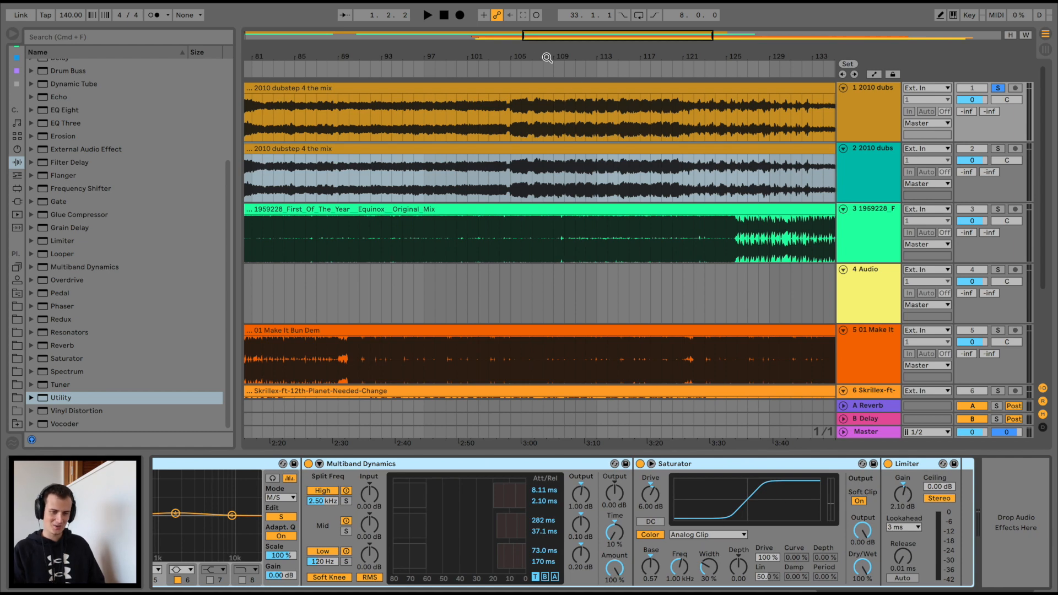
{"action": "left_click_drag", "start_coordinate": [541, 59], "coordinate": [541, 52]}
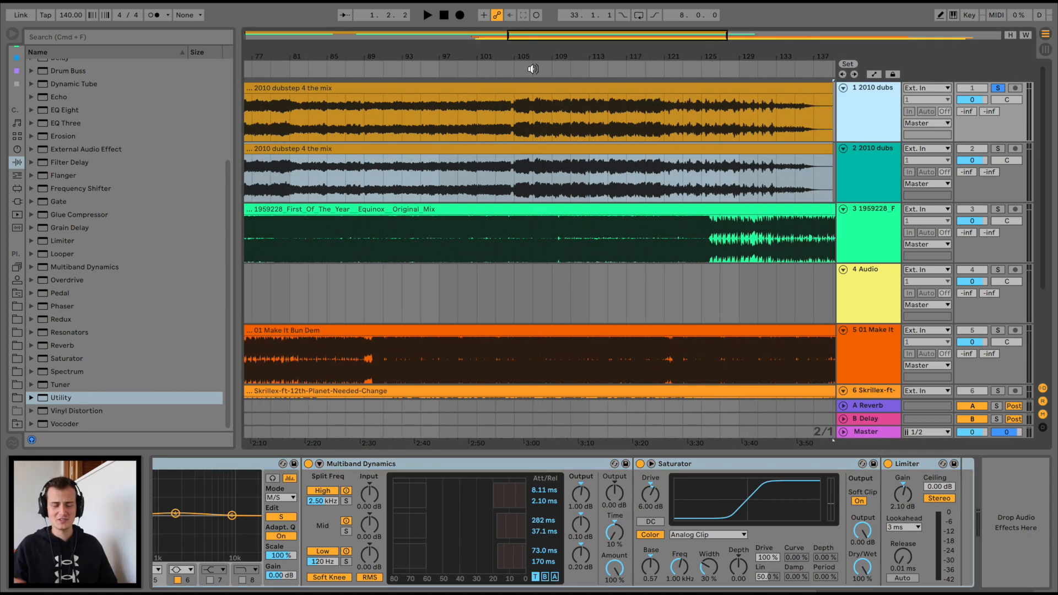
{"action": "scroll", "coordinate": [579, 119], "scroll_direction": "right", "scroll_amount": 2}
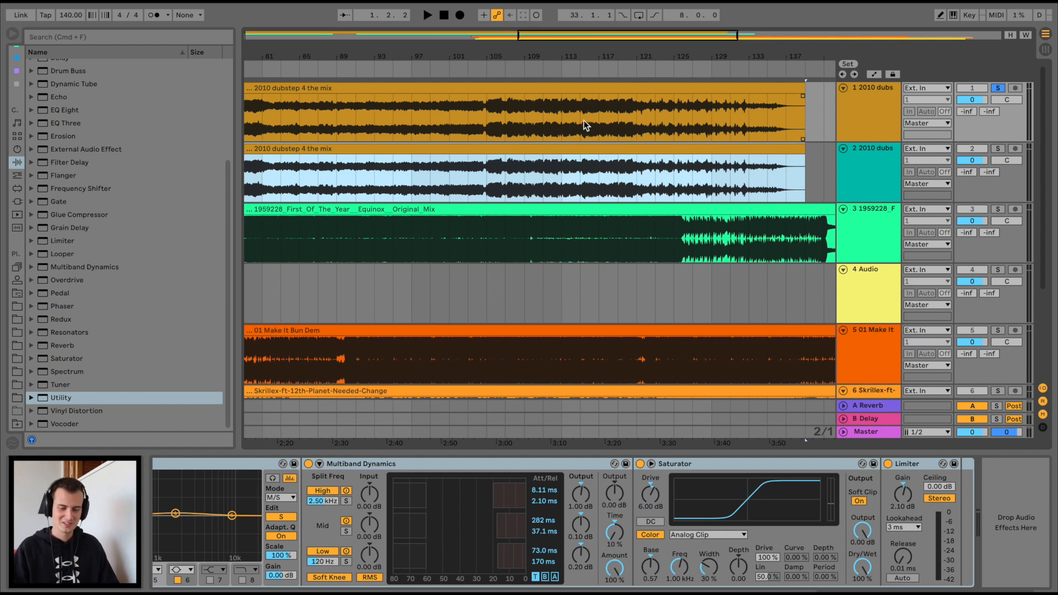
- Play from around bar 108, solo the unprocessed copy and return the solo to the mastered track
{"action": "left_click", "coordinate": [517, 63]}
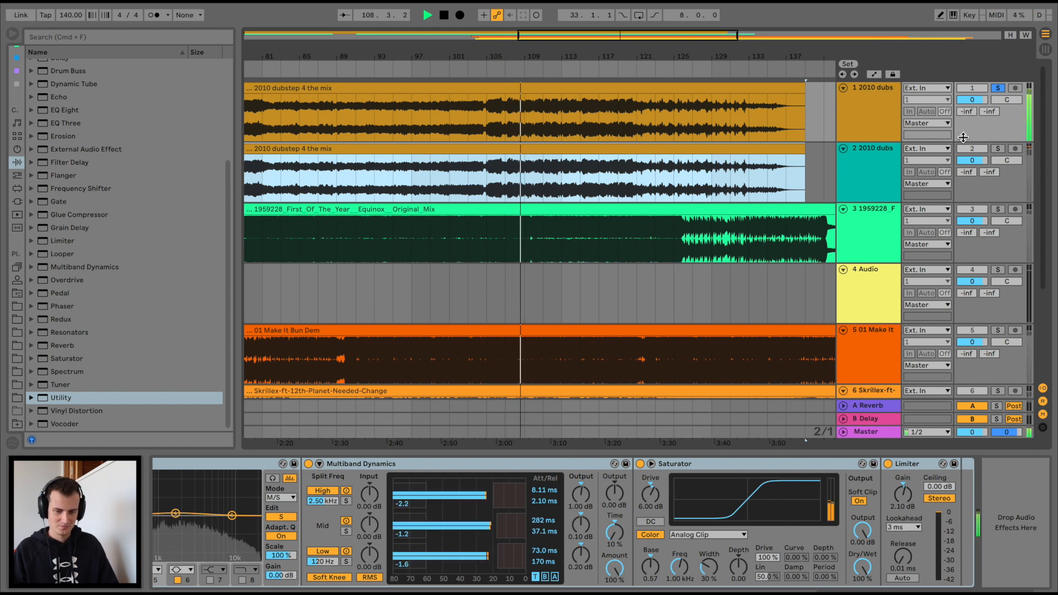
{"action": "left_click", "coordinate": [998, 149]}
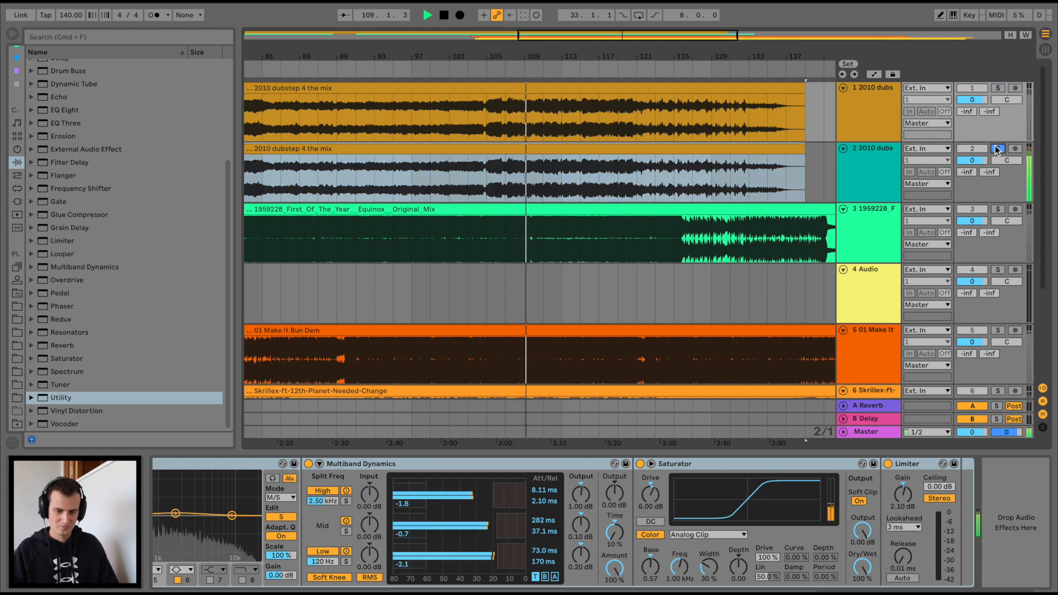
{"action": "left_click", "coordinate": [999, 88]}
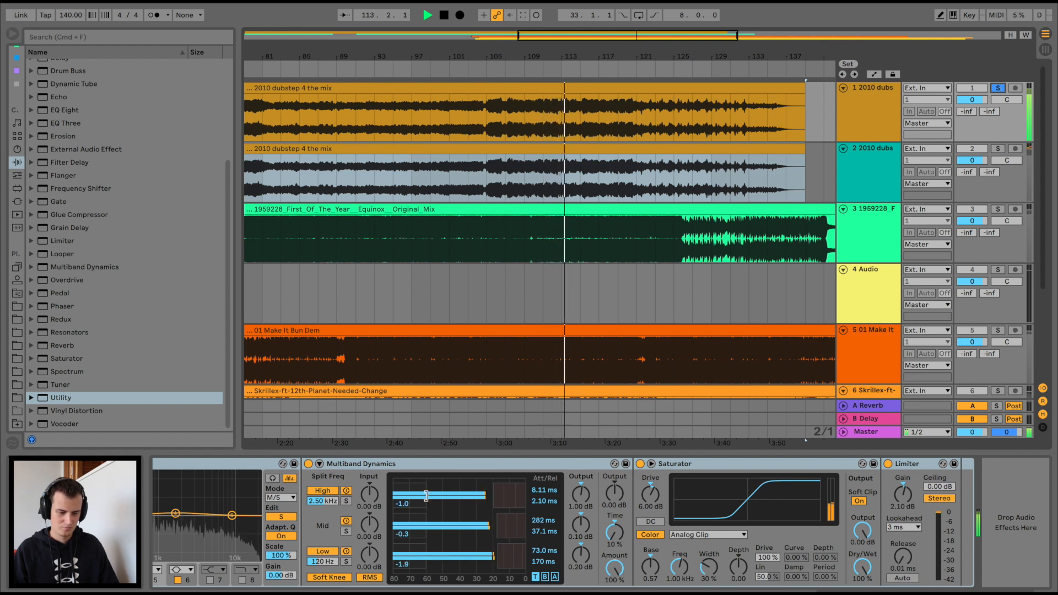
- Play the first drop from around bar 36 and compare the mastered track with the unprocessed copy by alternating their solos
{"action": "scroll", "coordinate": [308, 506], "scroll_direction": "left", "scroll_amount": 3}
{"action": "left_click_drag", "start_coordinate": [276, 510], "coordinate": [275, 504]}
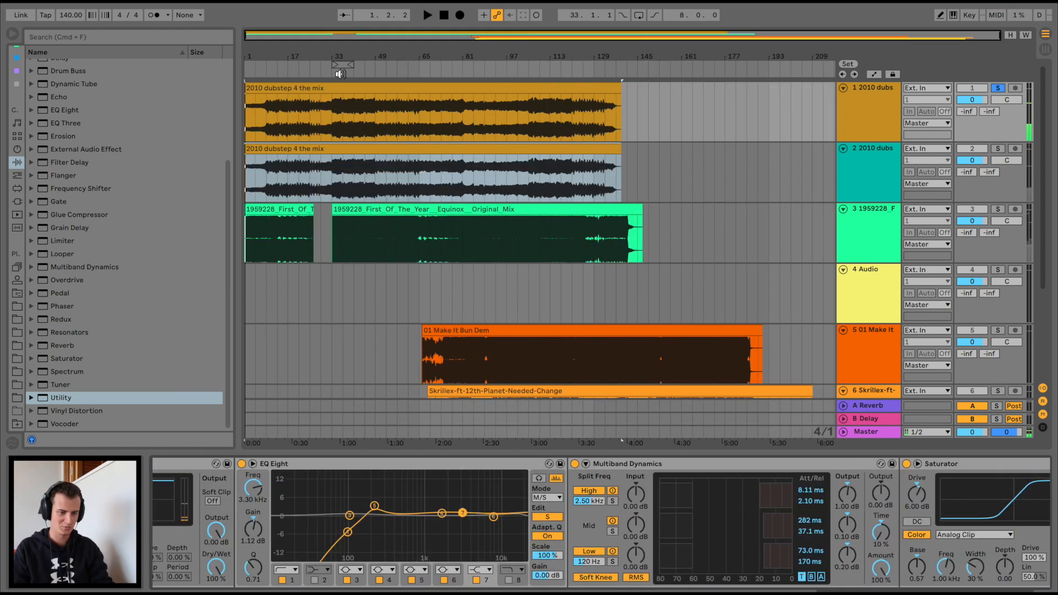
{"action": "left_click", "coordinate": [340, 74]}
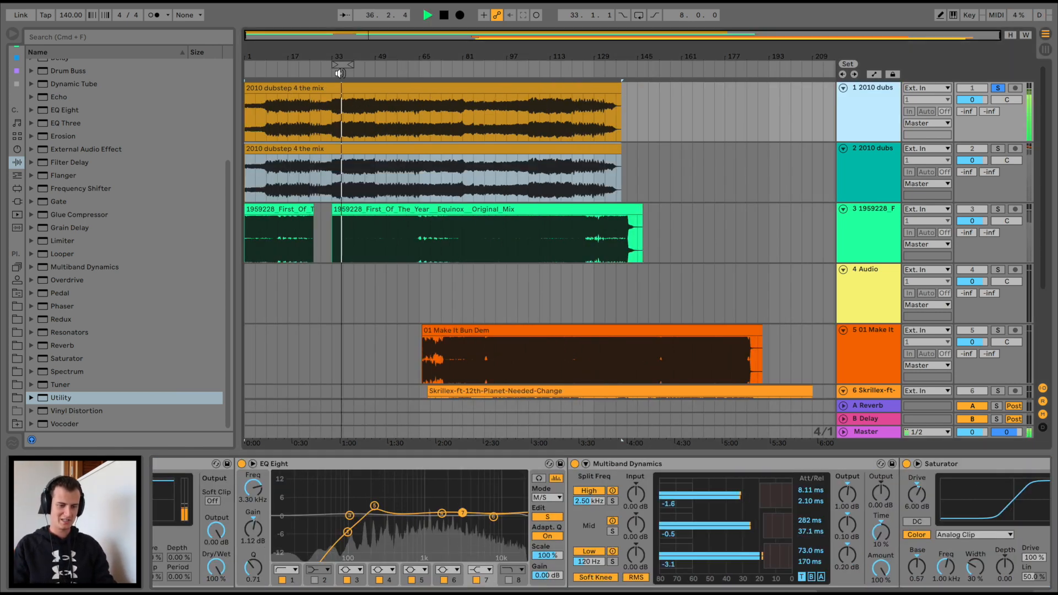
{"action": "left_click", "coordinate": [999, 149]}
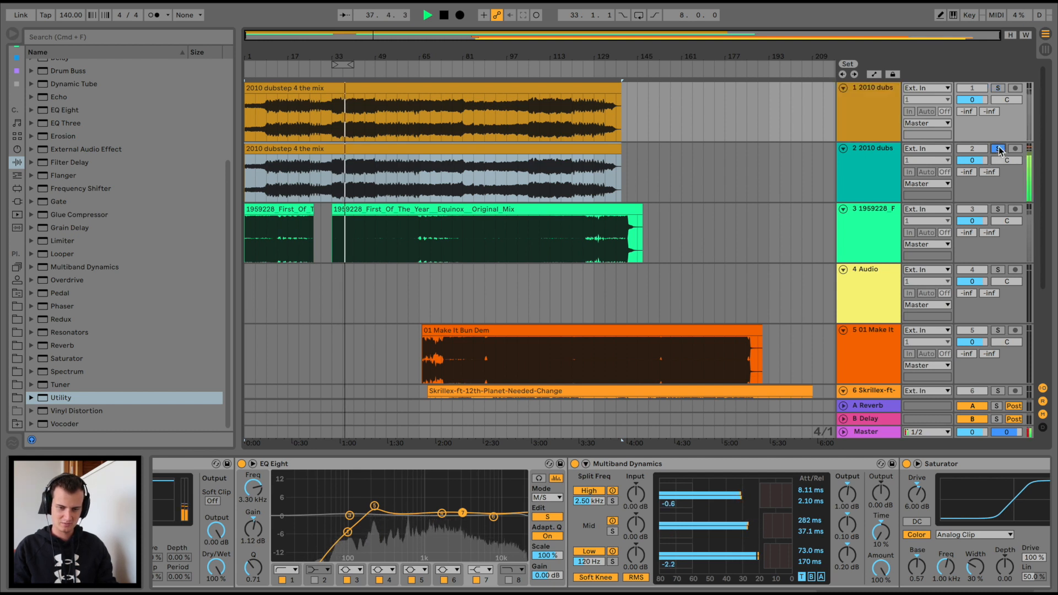
{"action": "left_click", "coordinate": [998, 89]}
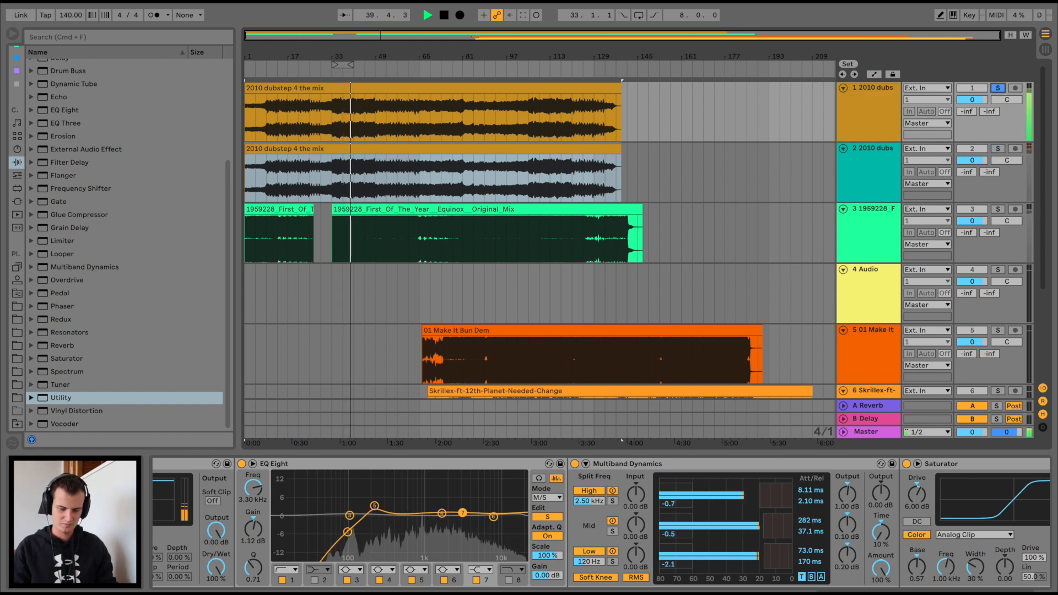
- Show the Above settings in Multiband Dynamics and fine-tune the mid band to a -19.4 dB threshold and 1:1.42 ratio
{"action": "left_click", "coordinate": [822, 577]}
{"action": "mouse_move", "coordinate": [815, 525]}
{"action": "left_mouse_down"}
{"action": "mouse_move", "coordinate": [816, 513]}
{"action": "mouse_move", "coordinate": [816, 530]}
{"action": "left_mouse_up"}
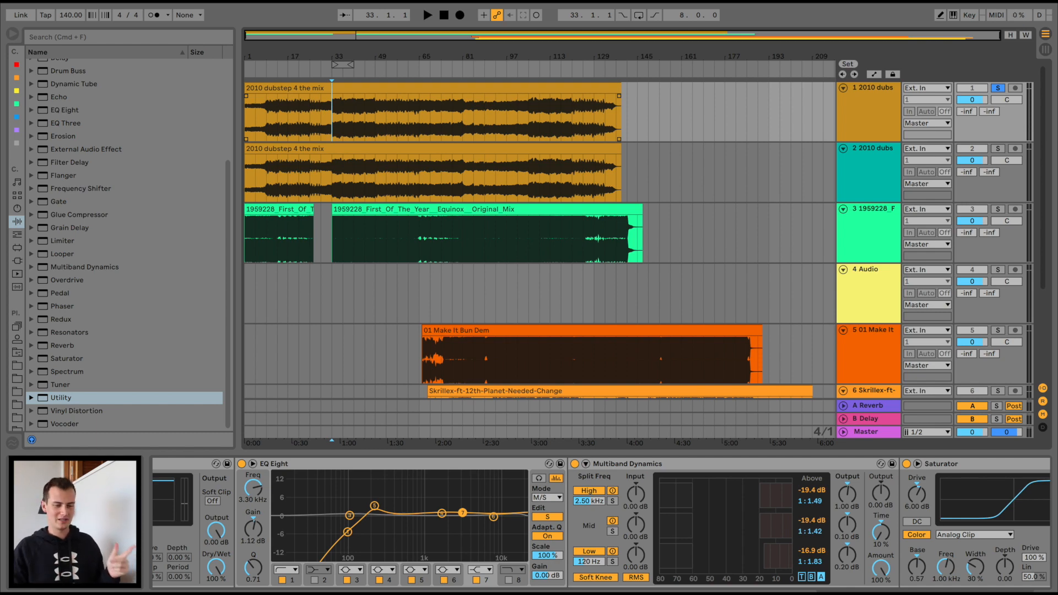
{"action": "left_click_drag", "start_coordinate": [378, 56], "coordinate": [580, 57]}
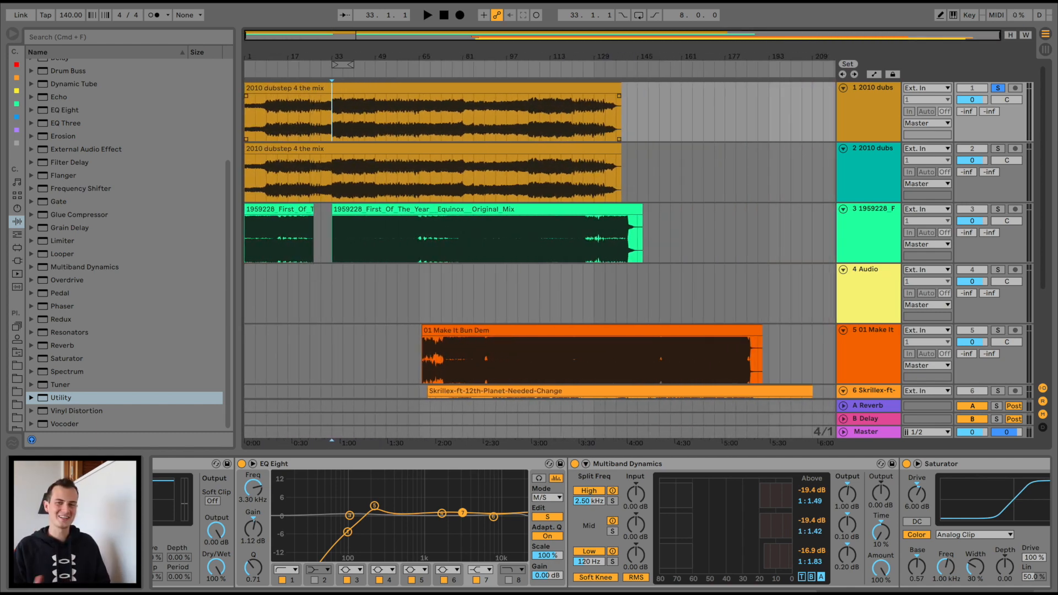